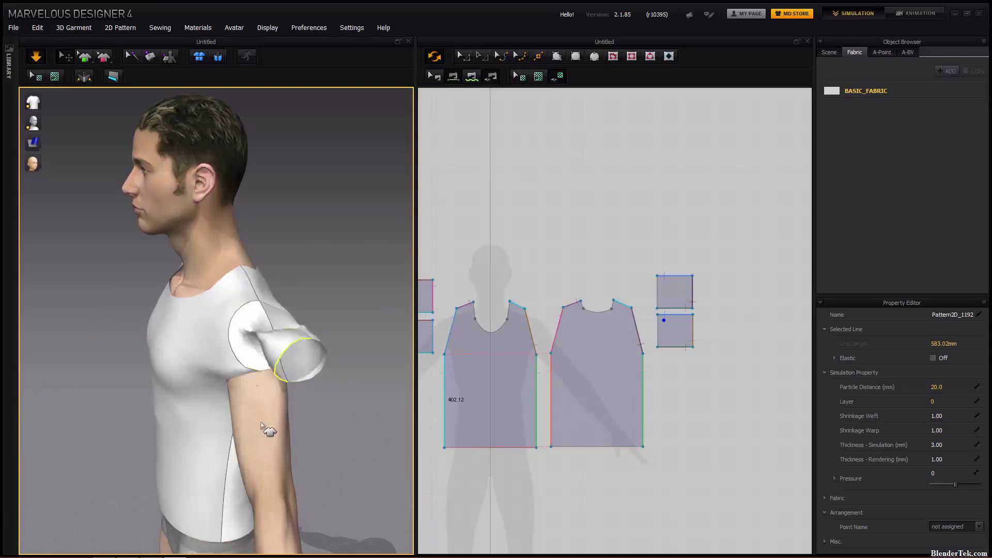
Delete the wrong seam joining the back pattern's armhole to the outer edge of the upper sleeve piece
right_drag(321, 368, 361, 367)
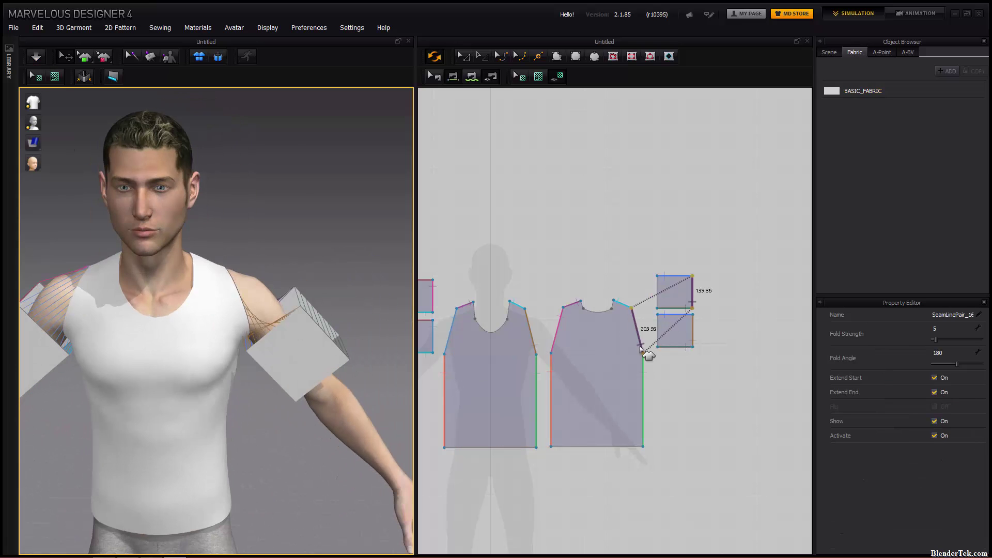
click(634, 325)
key(Delete)
middle_drag(465, 217, 533, 200)
click(77, 303)
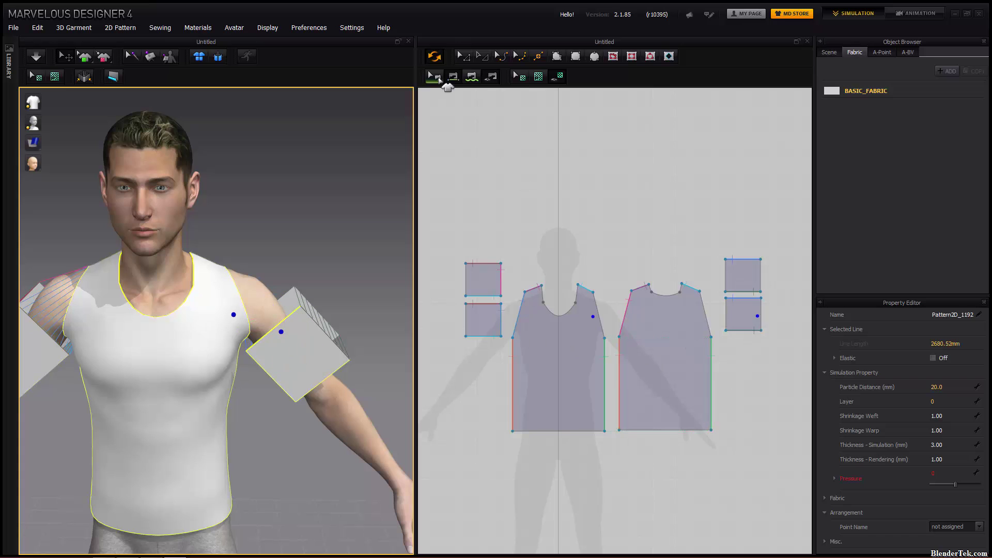
Sew the back pattern's armhole to the inner edge of the lower sleeve piece and simulate the shirt
click(482, 56)
click(463, 56)
click(237, 317)
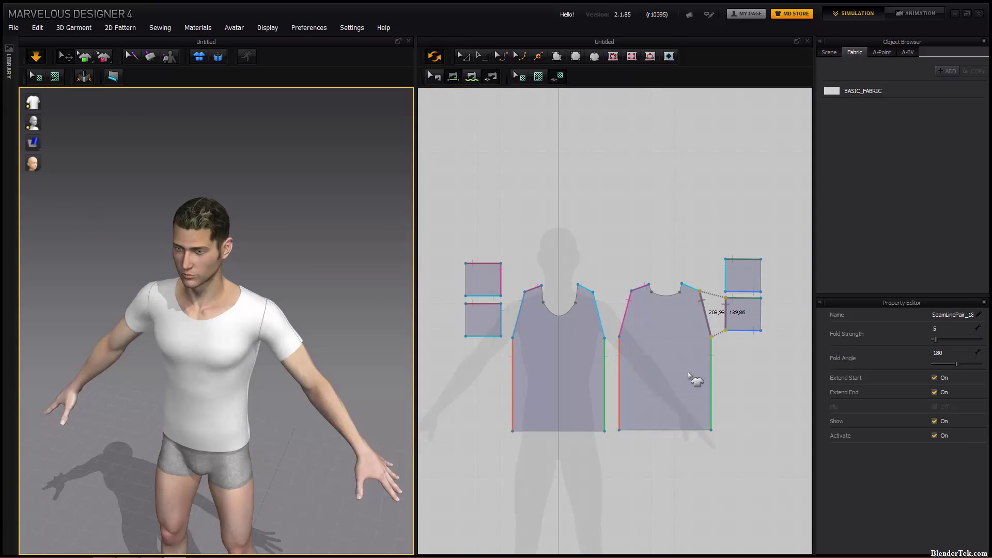
scroll(277, 266, up, 10)
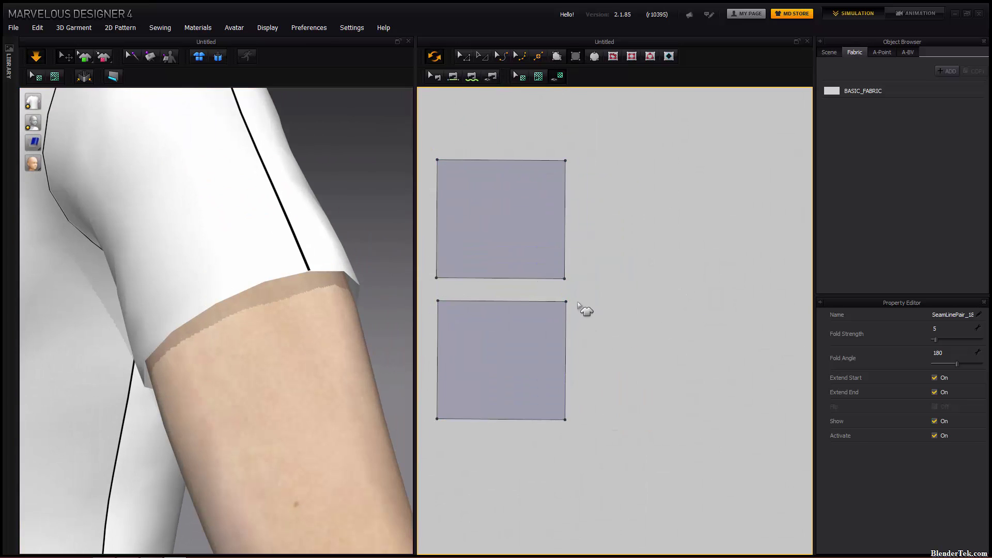
Draw a narrow cuff rectangle beside the lower sleeve piece and place it against the sleeve opening on the arm
click(584, 310)
shift+click(594, 217)
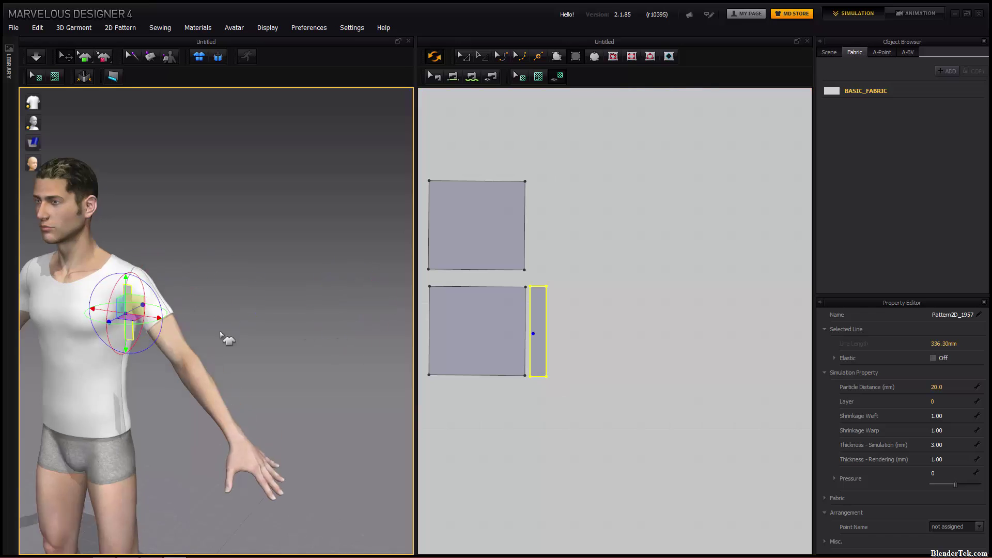
right_drag(223, 339, 122, 304)
drag(122, 300, 133, 310)
right_drag(133, 310, 94, 324)
drag(94, 324, 89, 317)
right_drag(89, 318, 72, 319)
middle_drag(73, 319, 145, 443)
scroll(145, 443, up, 3)
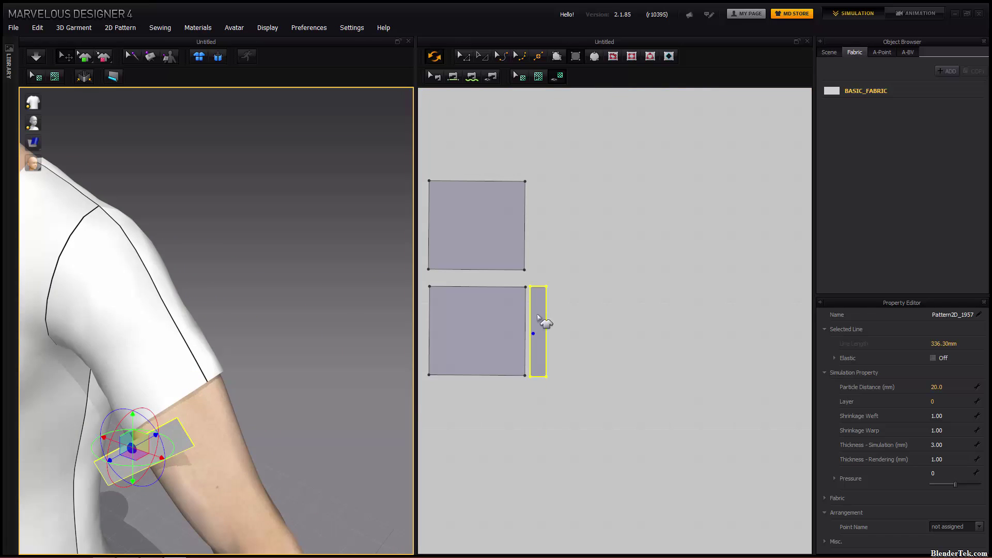
Duplicate the cuff pattern and place the copy beside the upper sleeve piece
key(ctrl+c)
key(ctrl+v)
click(541, 226)
Sew the inner long edge of each cuff to the hem edge of its sleeve piece
click(453, 76)
click(142, 440)
click(523, 228)
right_drag(331, 372, 199, 420)
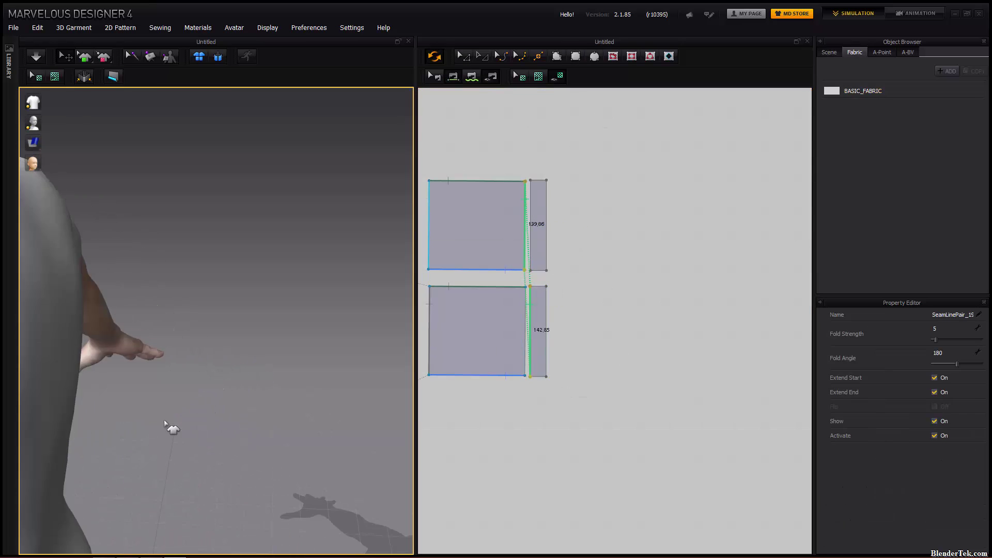
middle_drag(200, 421, 294, 326)
click(208, 434)
click(525, 318)
right_drag(248, 439, 181, 444)
click(166, 289)
Sew the matching short ends of the two cuffs together
click(538, 180)
click(538, 287)
click(538, 376)
click(538, 270)
Try simulating the sewn cuffs on the arm and undo the simulation
right_drag(206, 336, 261, 293)
middle_drag(262, 293, 261, 361)
click(37, 56)
click(36, 57)
key(ctrl+z)
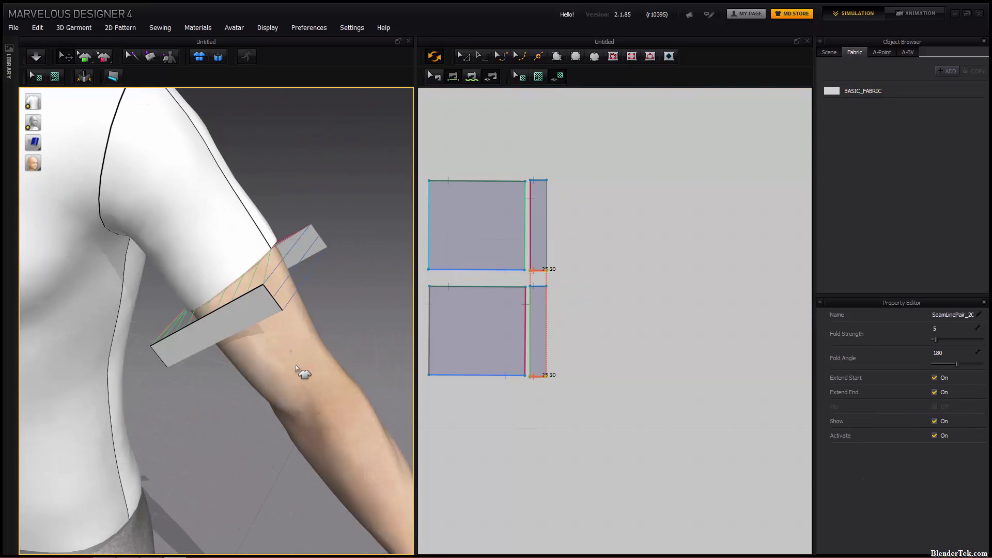
Try folding the cuffs by sewing their outer edges back to the sleeve hems and simulating the garment
click(224, 337)
click(525, 211)
click(39, 56)
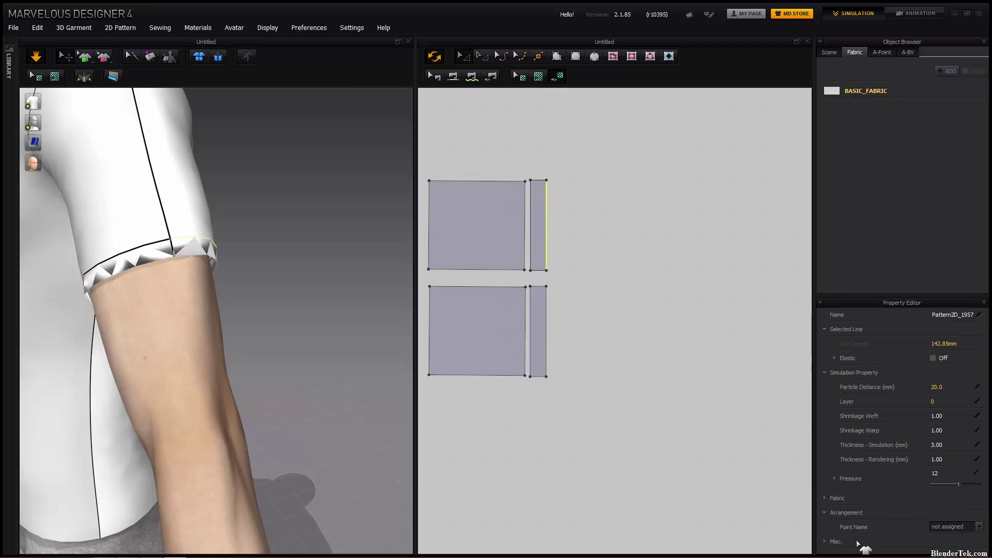
click(826, 498)
key(b)
Try a fold strength of 71 and a fold angle of 360 on the cuffs' outer seams
click(546, 229)
drag(957, 363, 980, 364)
click(546, 328)
drag(935, 339, 966, 339)
click(546, 229)
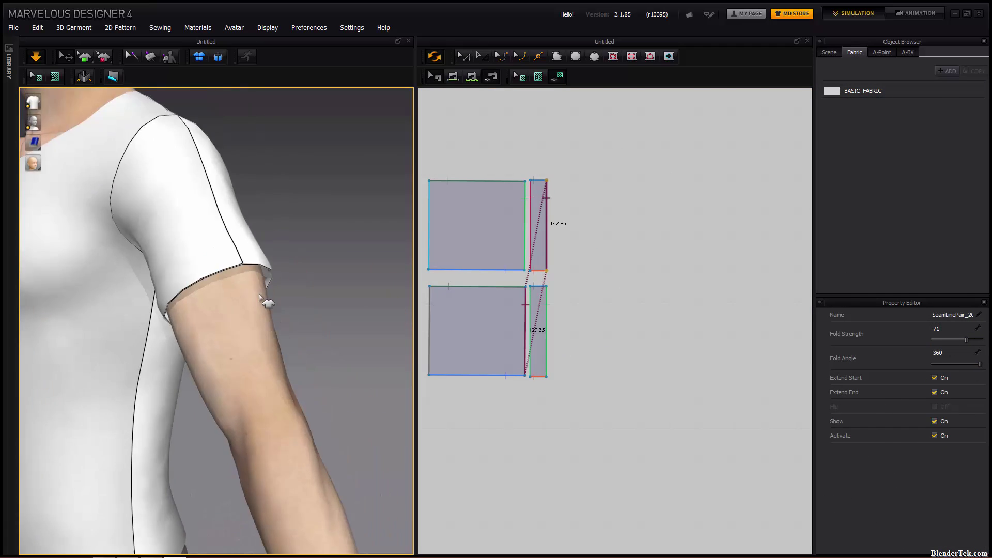
drag(957, 364, 981, 364)
Try a fold strength of 100 on the cuff-to-sleeve seam and different fold angles on the outer cuff seam
click(527, 328)
click(526, 315)
click(525, 188)
click(525, 217)
click(572, 227)
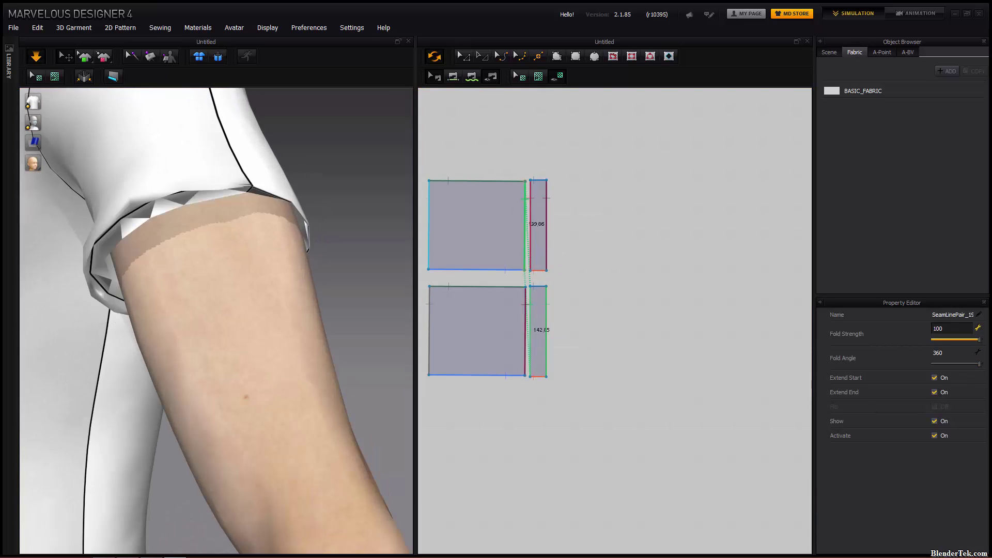
click(567, 333)
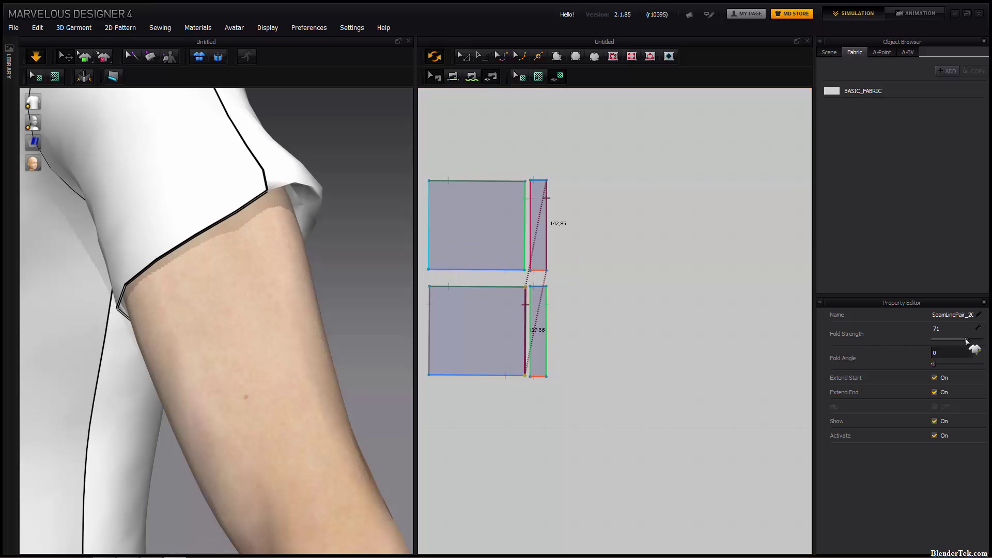
drag(933, 363, 964, 366)
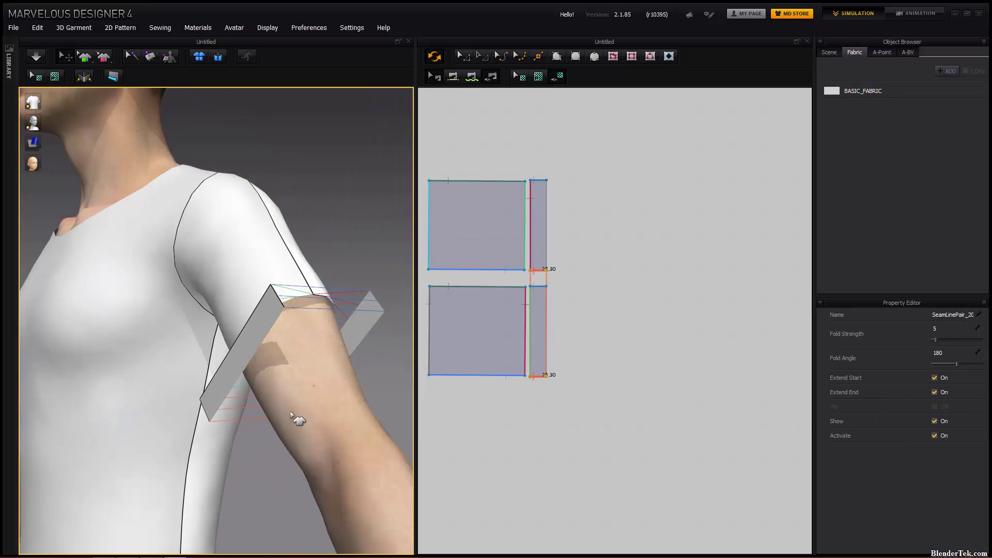
Reset the cuffs around the arm and simulate them sewn only to the hems and to each other
right_drag(261, 418, 204, 390)
click(36, 56)
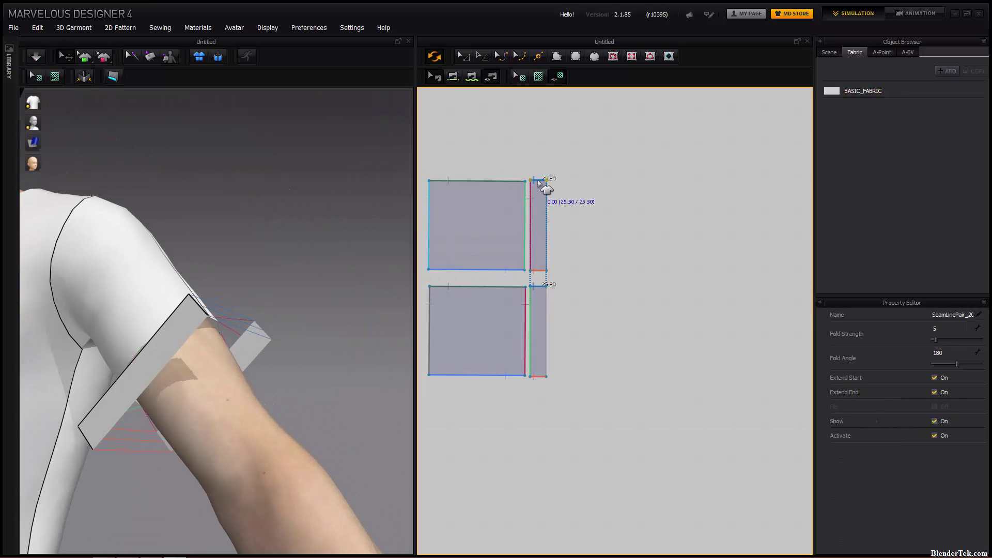
key(ctrl+z)
key(ctrl+z)
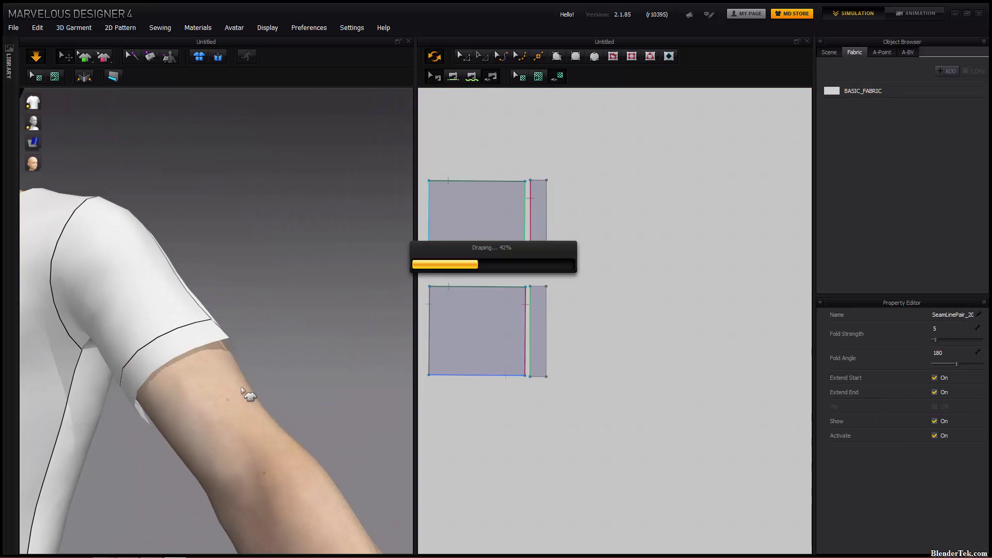
scroll(279, 403, up, 3)
scroll(288, 398, down, 3)
key(space)
Tack the cuff's outer edge up to the sleeve and shorten the tack's thread length to 1
drag(277, 411, 310, 403)
click(341, 429)
click(153, 54)
click(321, 384)
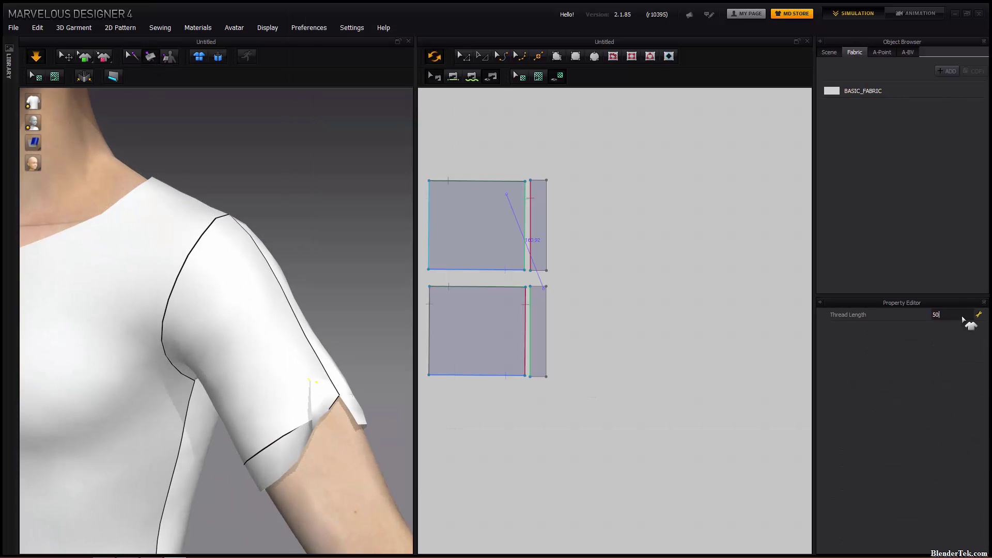
drag(955, 315, 911, 316)
text(10)
key(Return)
right_drag(359, 426, 365, 414)
drag(956, 315, 912, 316)
text(1)
right_drag(362, 412, 69, 476)
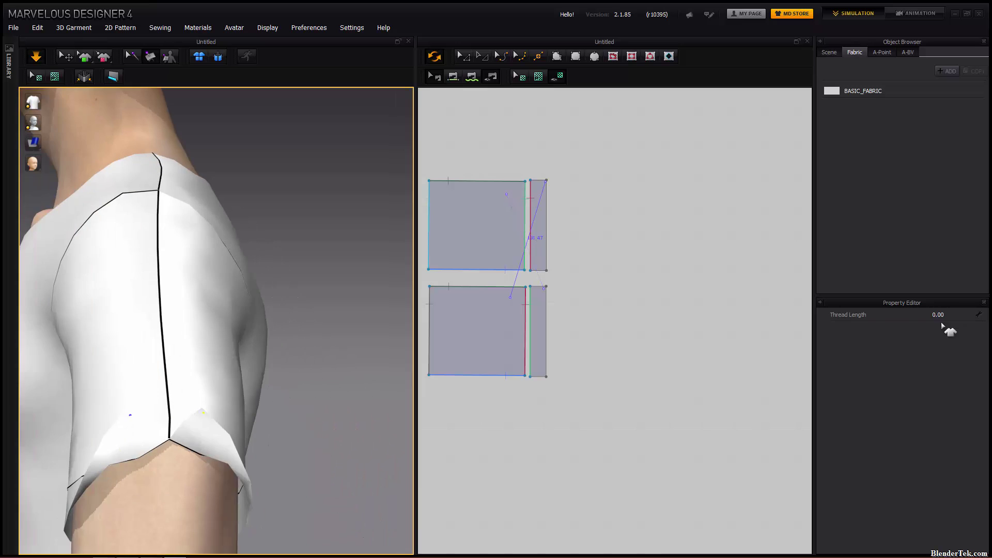
Tack another point of the cuff's free edge to the sleeve with a thread length of 1
scroll(243, 504, up, 2)
right_drag(243, 504, 261, 492)
middle_drag(261, 493, 273, 413)
scroll(273, 414, down, 1)
click(273, 414)
click(954, 315)
text(1)
key(Return)
Tack the remaining underside of the cuff to the sleeve with a thread length of 0
right_drag(47, 202, 301, 441)
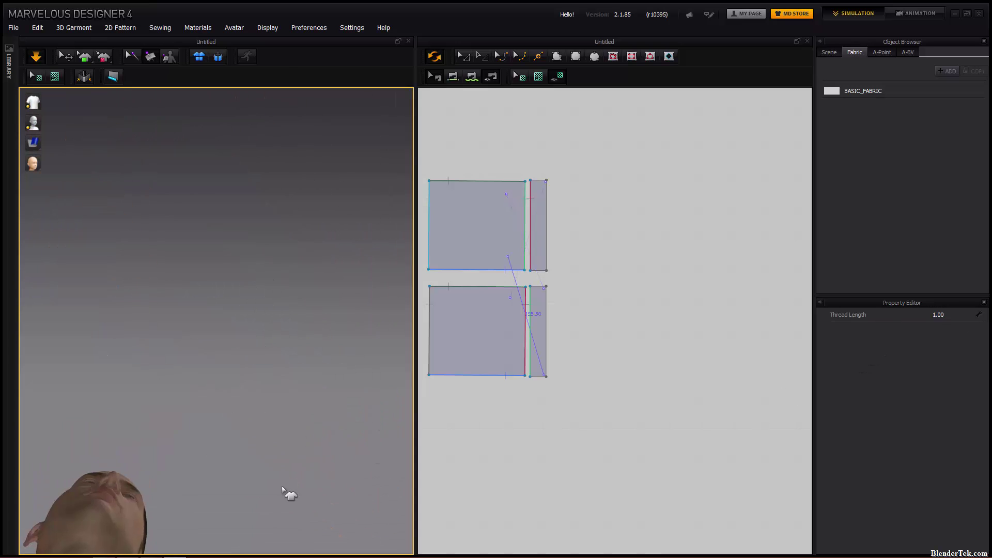
scroll(301, 440, down, 3)
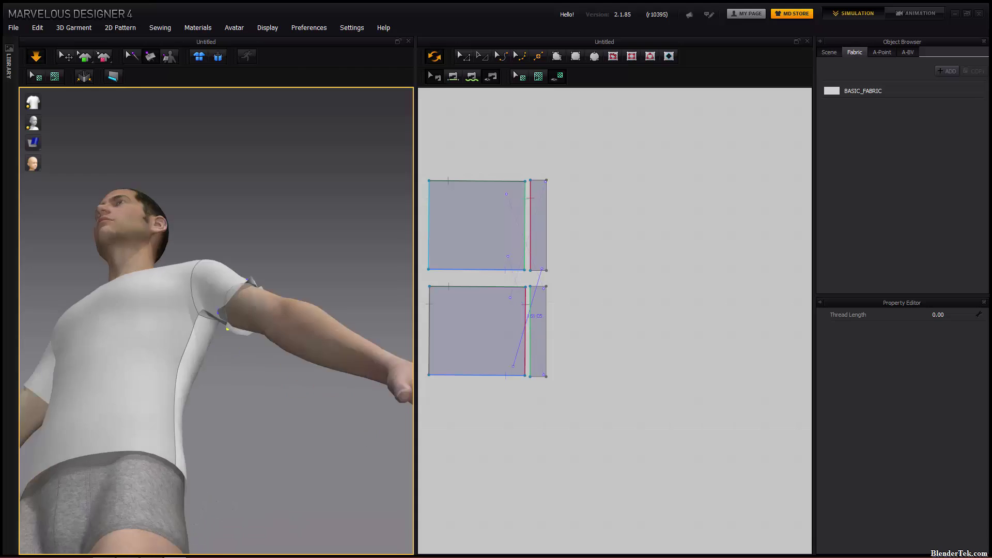
right_drag(232, 217, 270, 289)
scroll(270, 289, up, 3)
click(271, 289)
scroll(81, 389, down, 2)
right_drag(324, 249, 210, 409)
scroll(209, 348, down, 3)
scroll(146, 180, up, 3)
middle_drag(146, 180, 86, 235)
Add 3.0 mm wide piping along the shirt's front neckline
click(66, 56)
right_drag(192, 331, 239, 350)
scroll(239, 352, up, 3)
click(113, 76)
click(53, 292)
double_click(392, 323)
click(355, 292)
right_drag(392, 335, 328, 372)
double_click(328, 413)
right_drag(197, 455, 262, 467)
scroll(263, 470, down, 5)
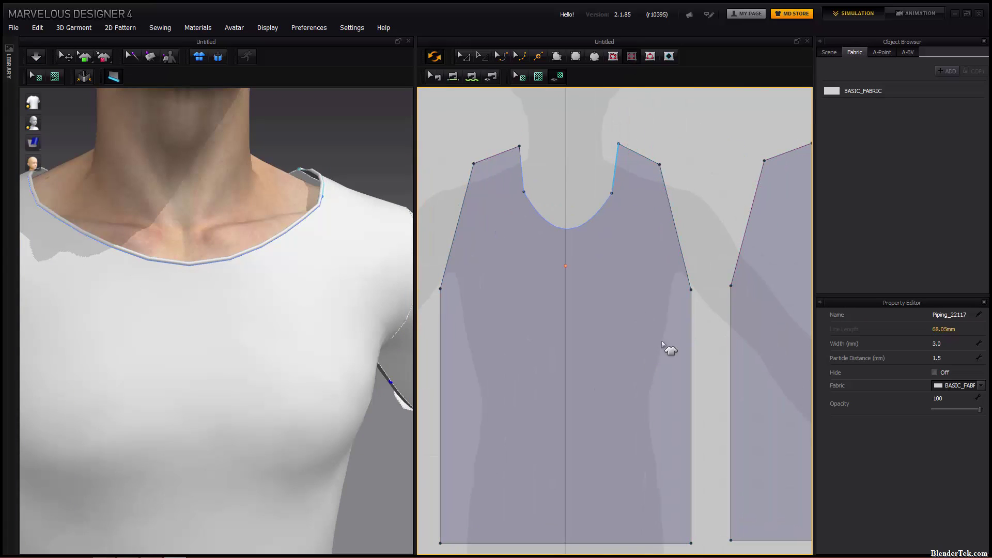
Draw an internal rectangle on the chest of the front pattern, beside the centre line
drag(638, 252, 596, 321)
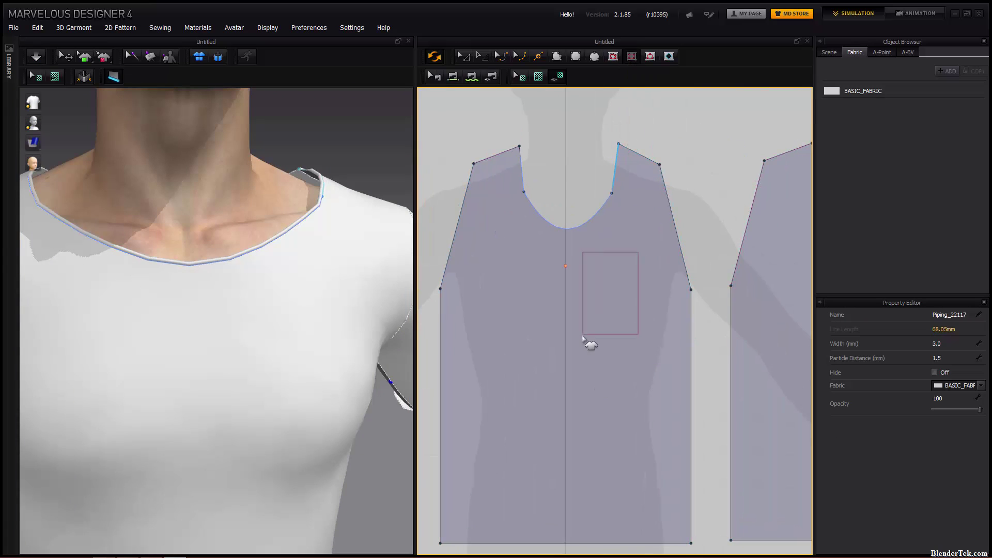
key(s)
mouse_move(648, 244)
mouse_down()
mouse_move(578, 352)
mouse_move(570, 347)
mouse_up()
click(59, 57)
click(149, 447)
drag(149, 448, 217, 405)
key(m)
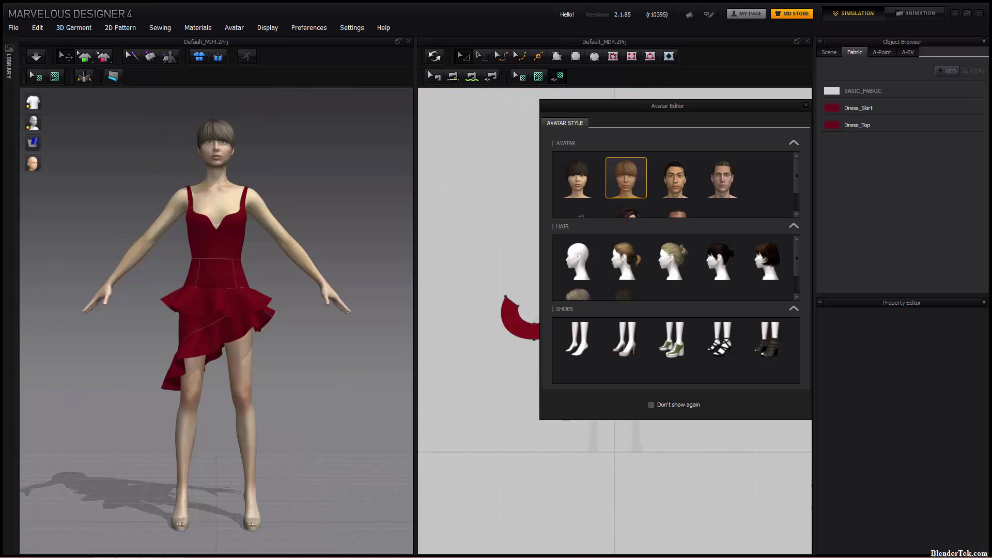
Switch to the browser and review the perpetual personal licence on the Marvelous Designer pricing page
key(alt+Tab)
key(alt+Tab)
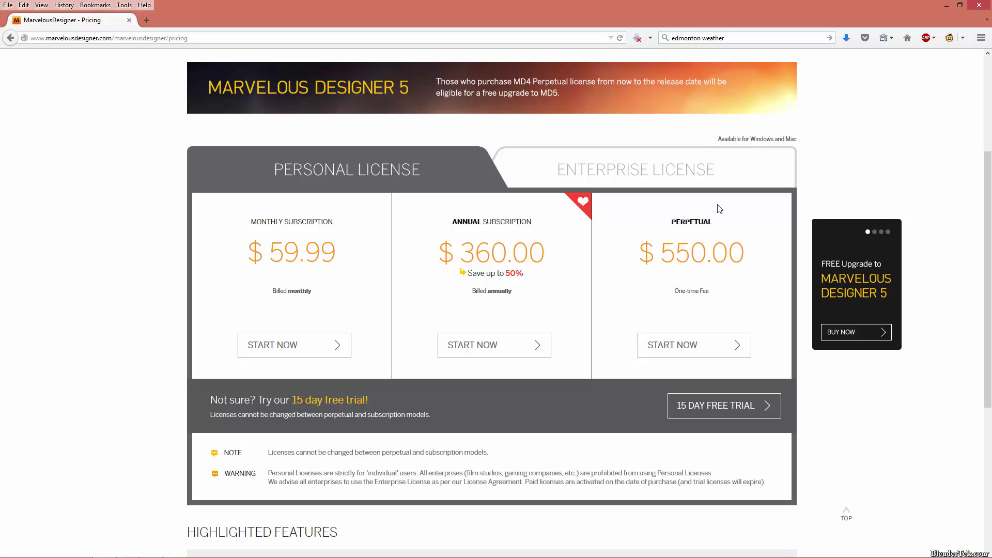
drag(672, 223, 768, 297)
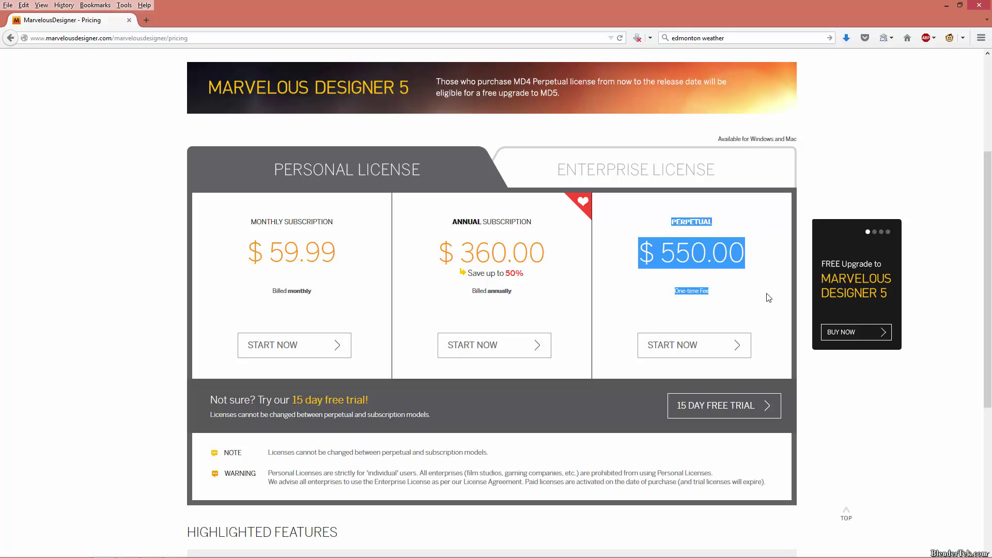
click(726, 298)
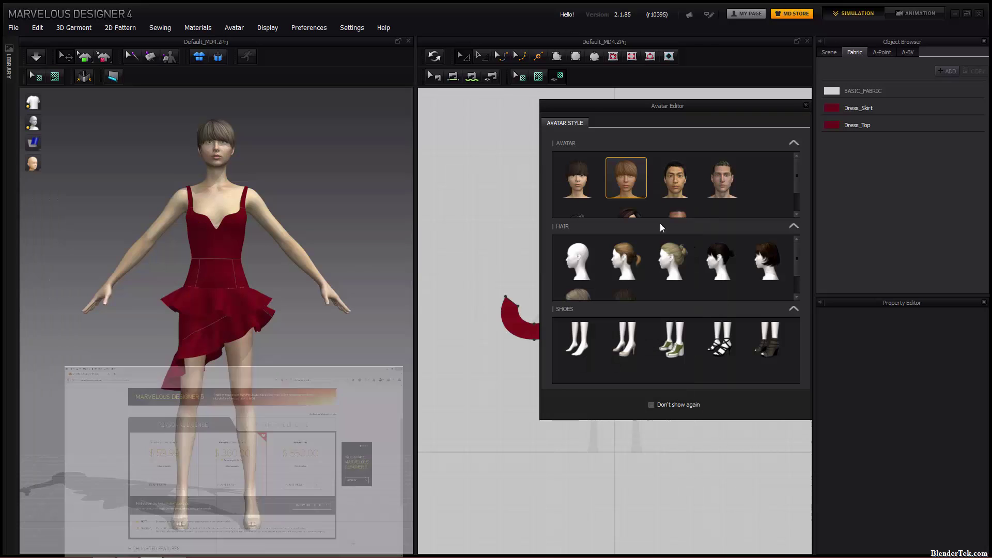
click(946, 5)
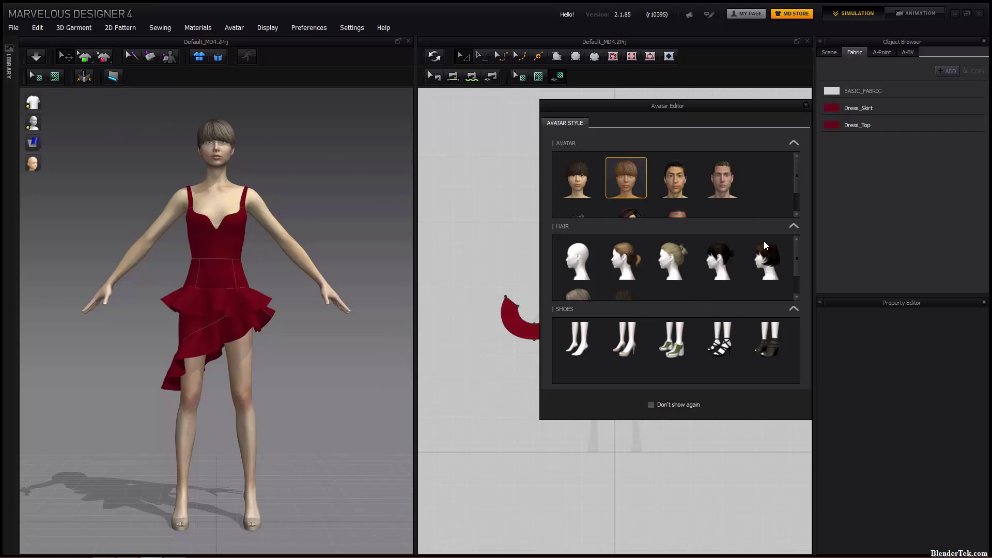
Try the dark-haired male avatar, restore the short-haired female avatar, and close the Avatar Editor
click(664, 184)
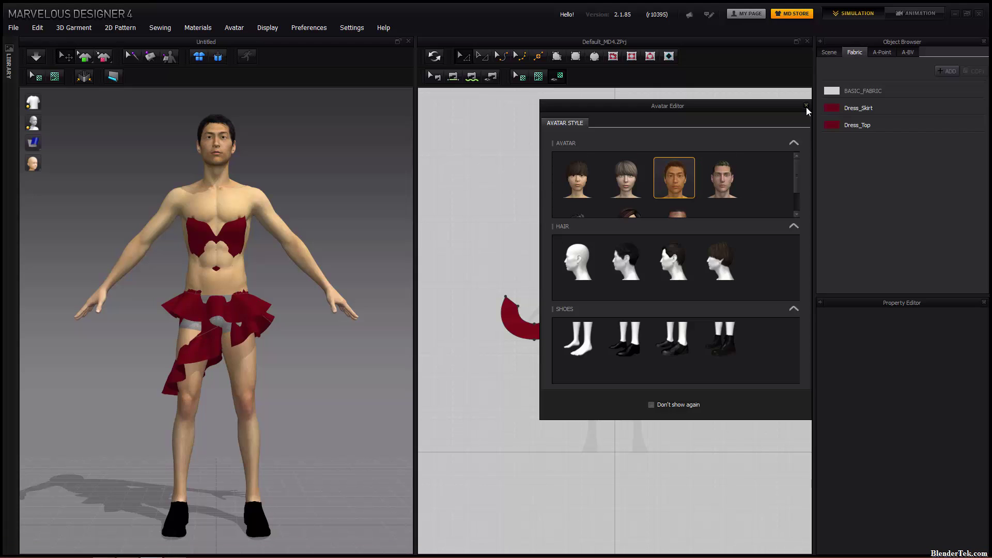
click(624, 187)
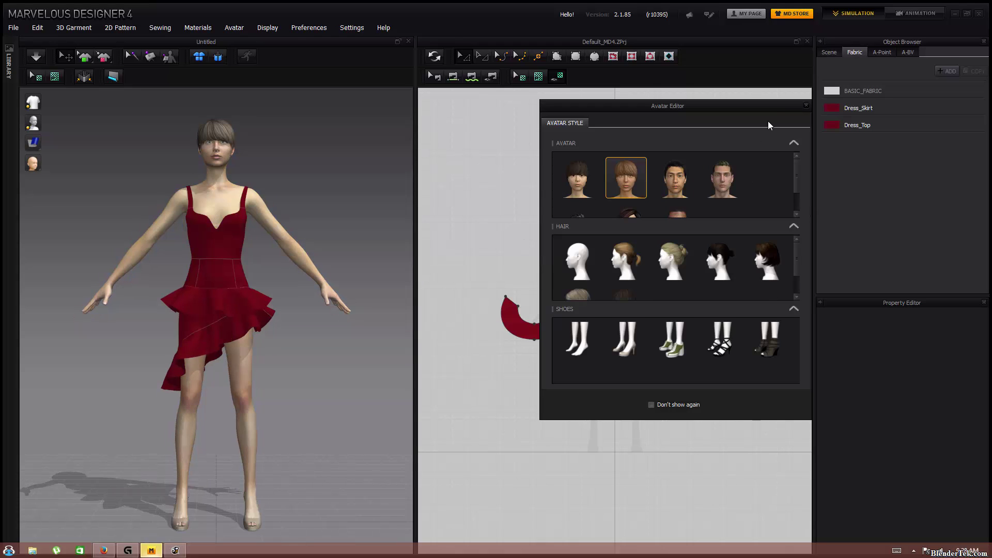
click(806, 106)
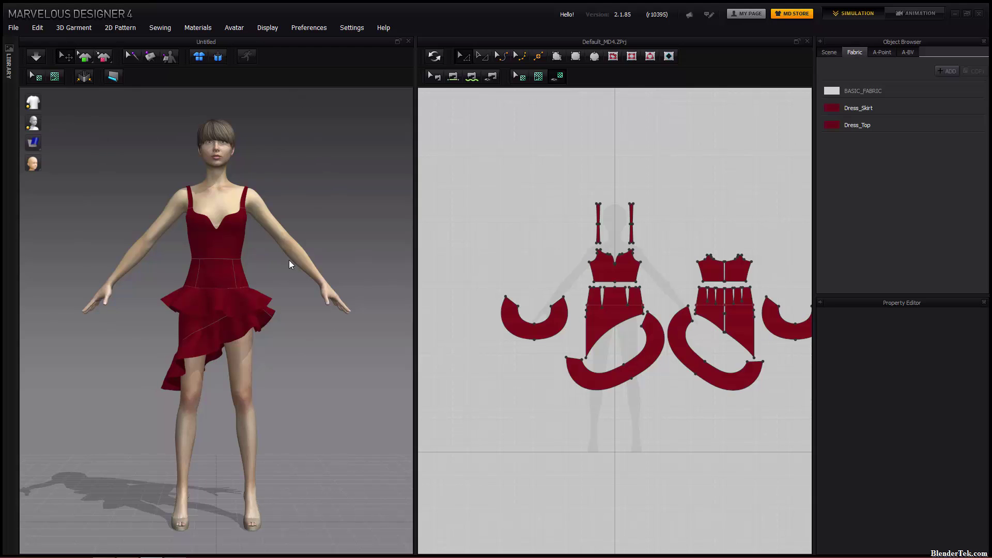
Select the dress's front bodice and examine how its 3D garment piece corresponds to its 2D pattern
click(349, 222)
click(287, 244)
scroll(270, 249, up, 4)
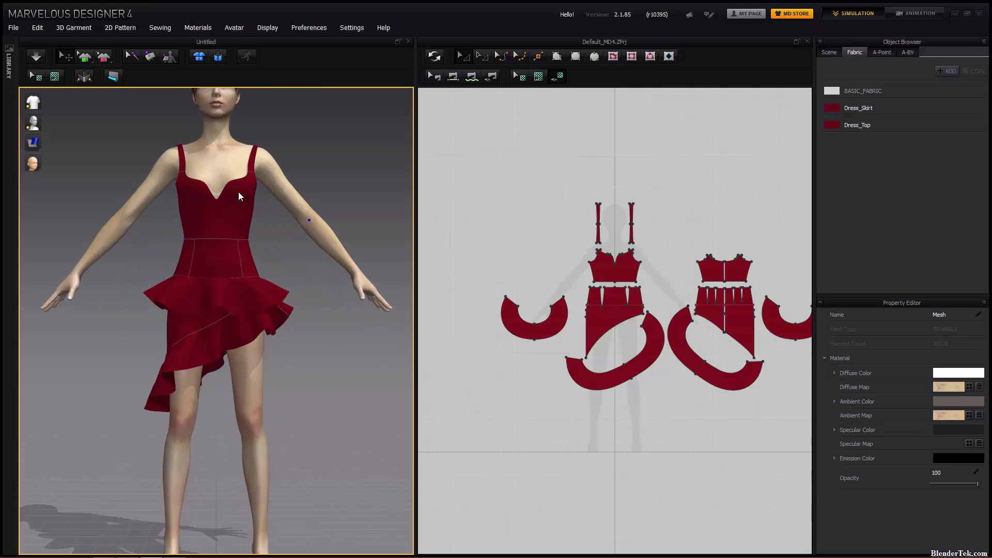
click(219, 238)
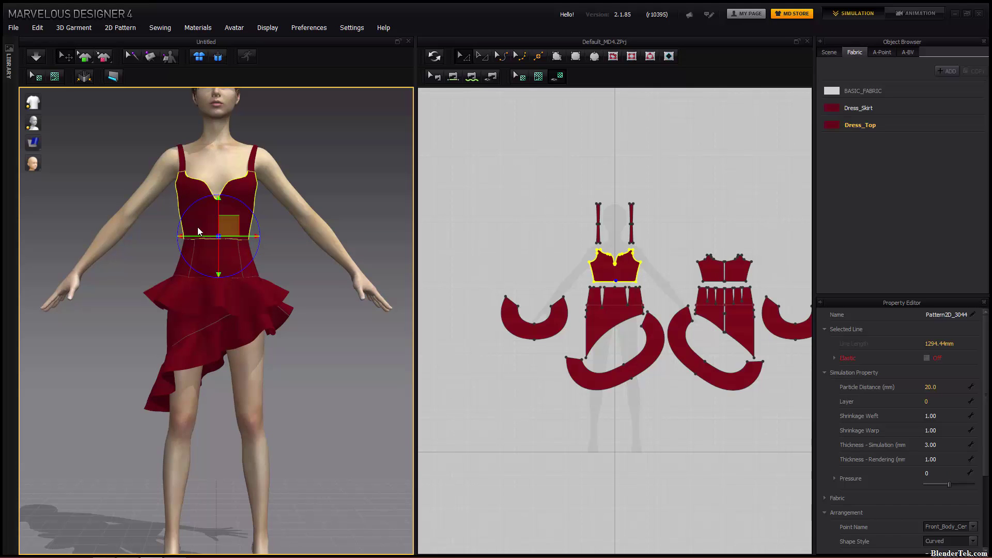
scroll(656, 259, up, 5)
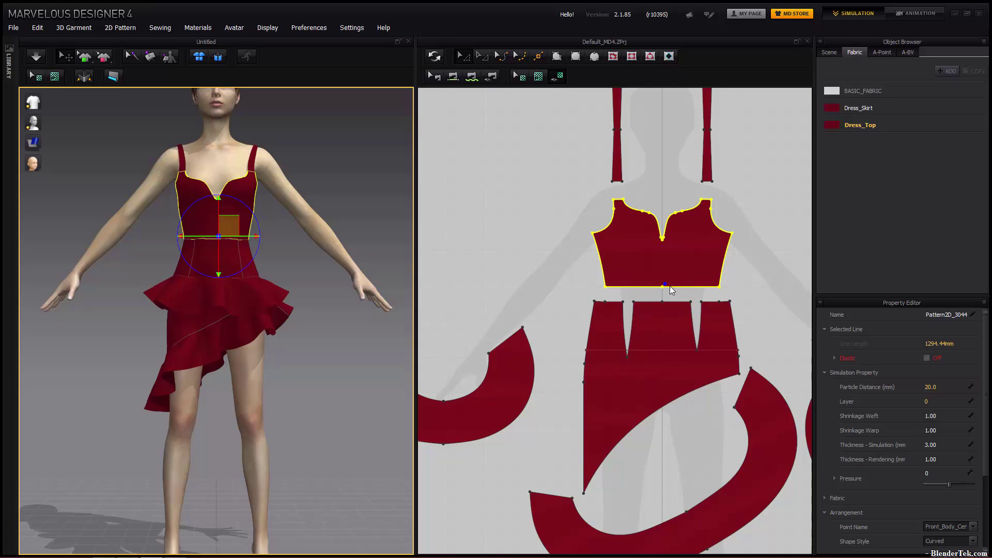
scroll(664, 284, up, 8)
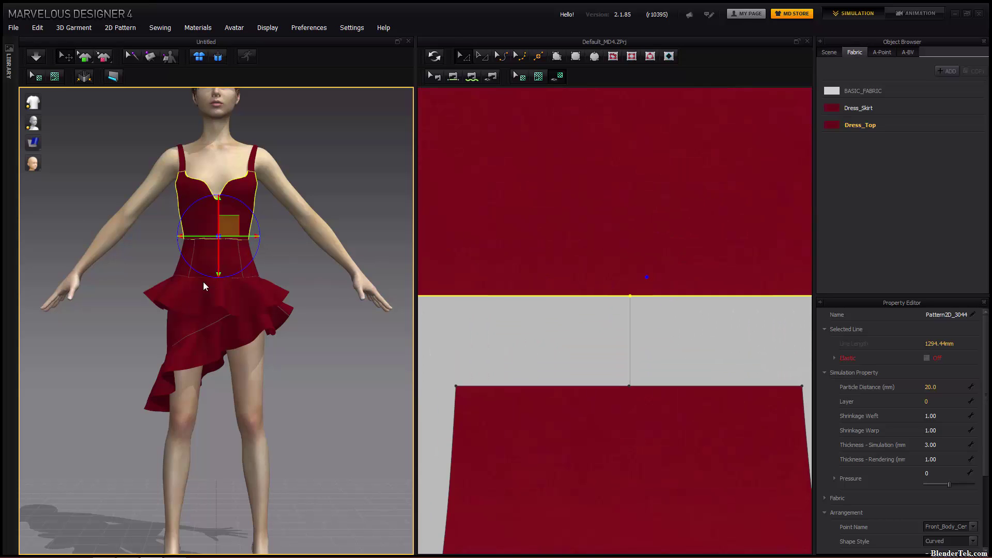
scroll(200, 284, down, 3)
scroll(671, 314, down, 10)
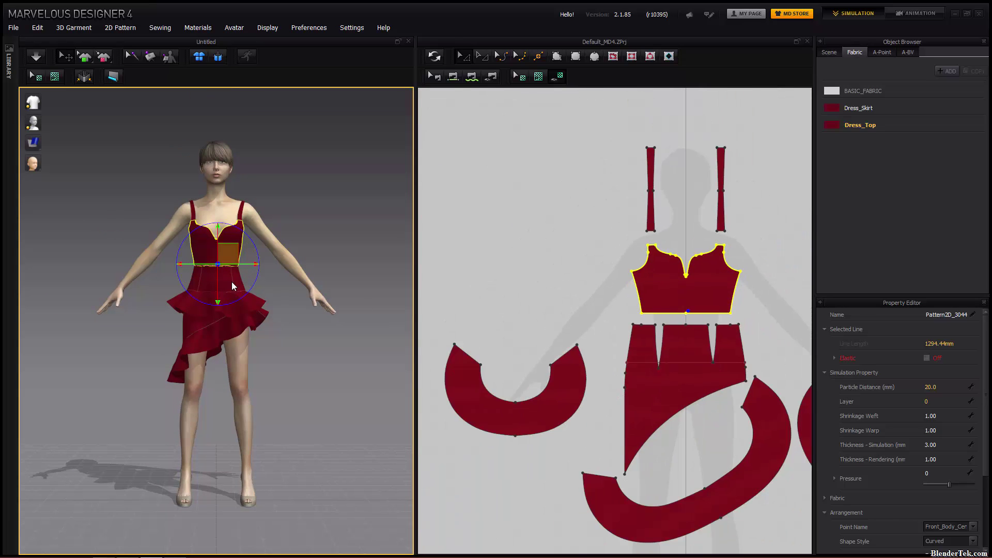
Examine the dressed avatar from different angles and distances in the 3D garment view
right_drag(277, 298, 323, 287)
right_drag(294, 257, 322, 293)
middle_drag(307, 258, 328, 265)
scroll(289, 312, up, 2)
scroll(289, 312, down, 5)
scroll(273, 323, up, 3)
scroll(273, 325, down, 2)
scroll(273, 324, up, 6)
scroll(273, 325, down, 4)
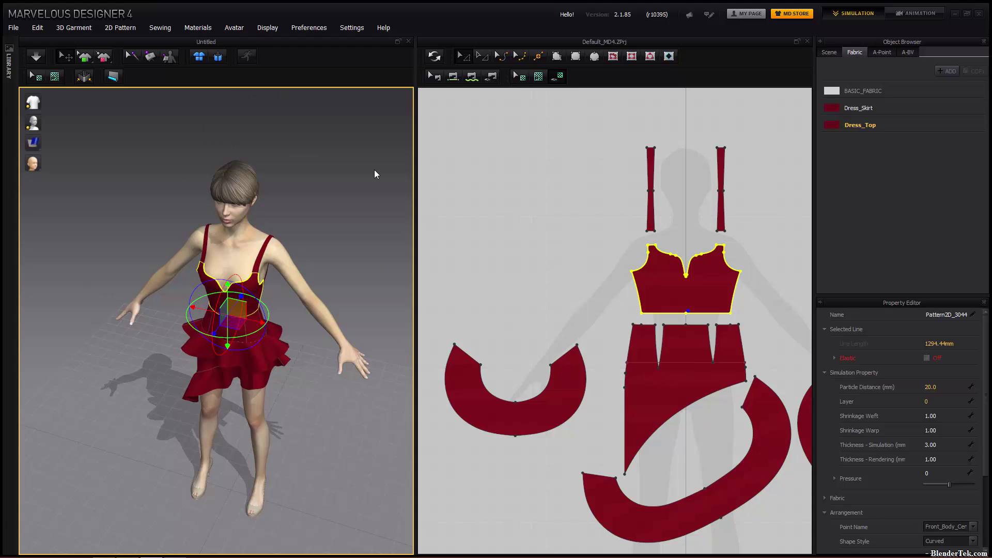
Review the Display, Preferences and Settings options, then check the View Controls page of the User Settings and close it
click(267, 29)
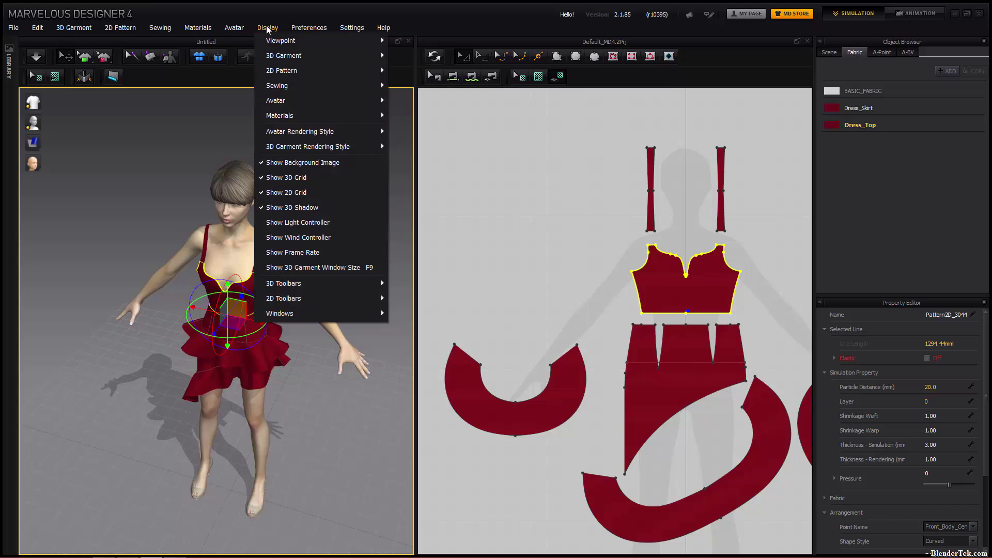
mouse_move(316, 29)
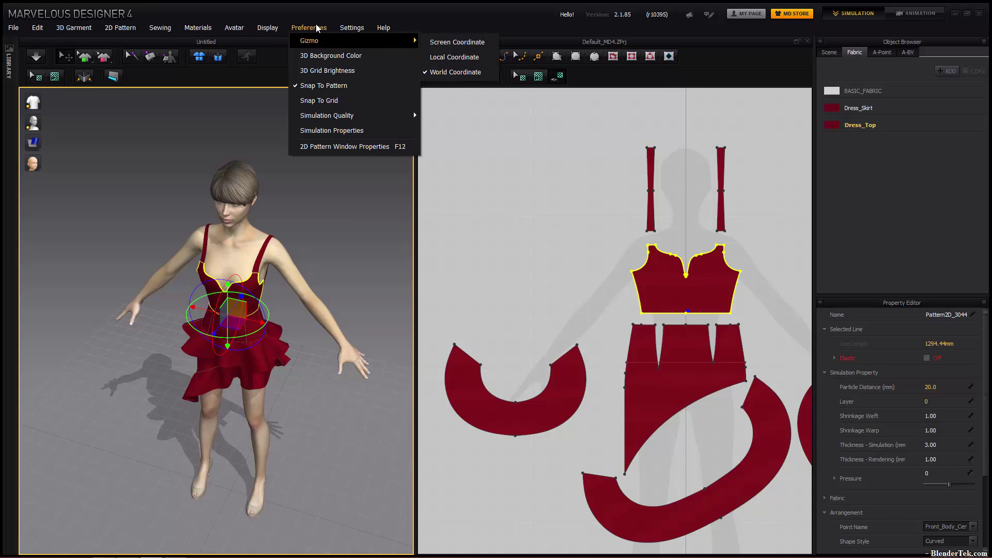
mouse_move(355, 32)
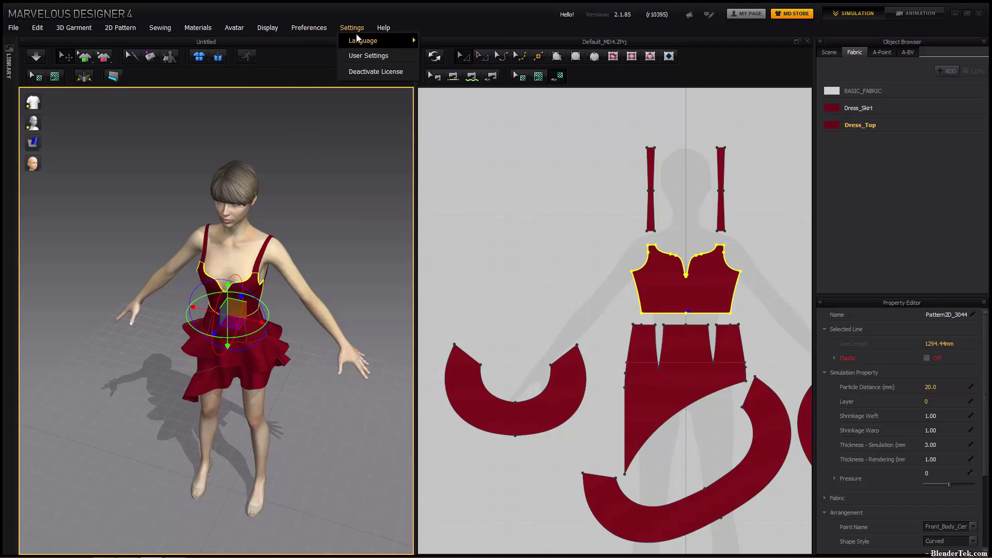
click(363, 60)
click(362, 65)
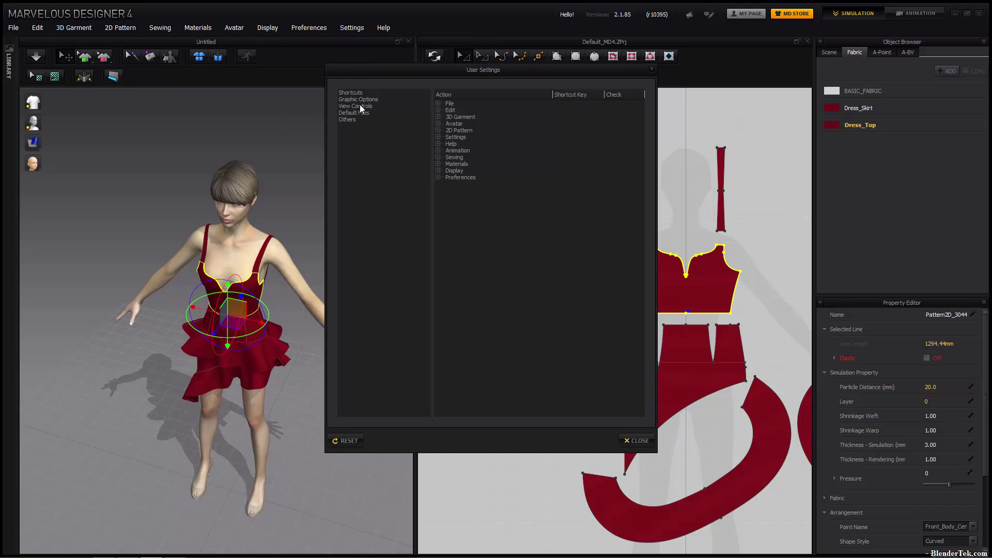
click(361, 106)
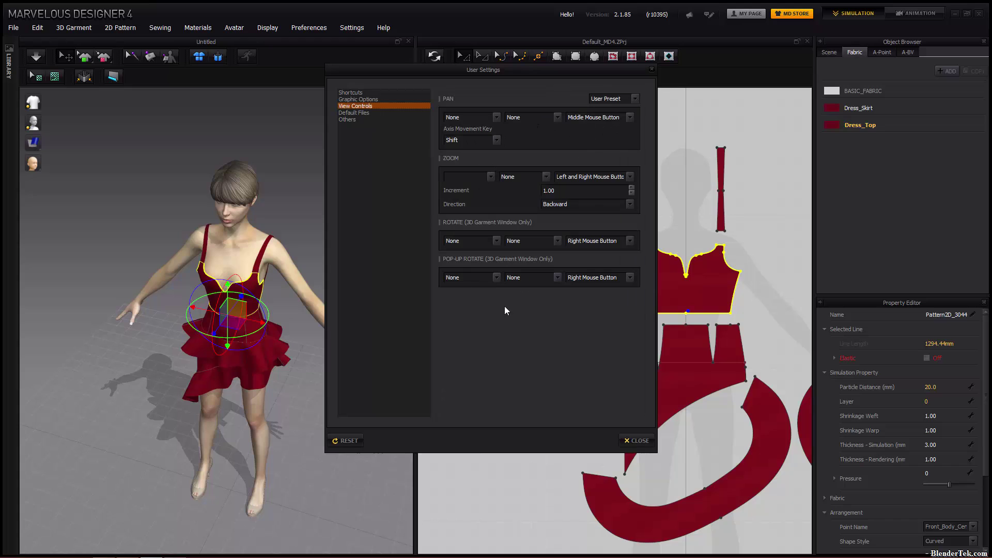
click(651, 69)
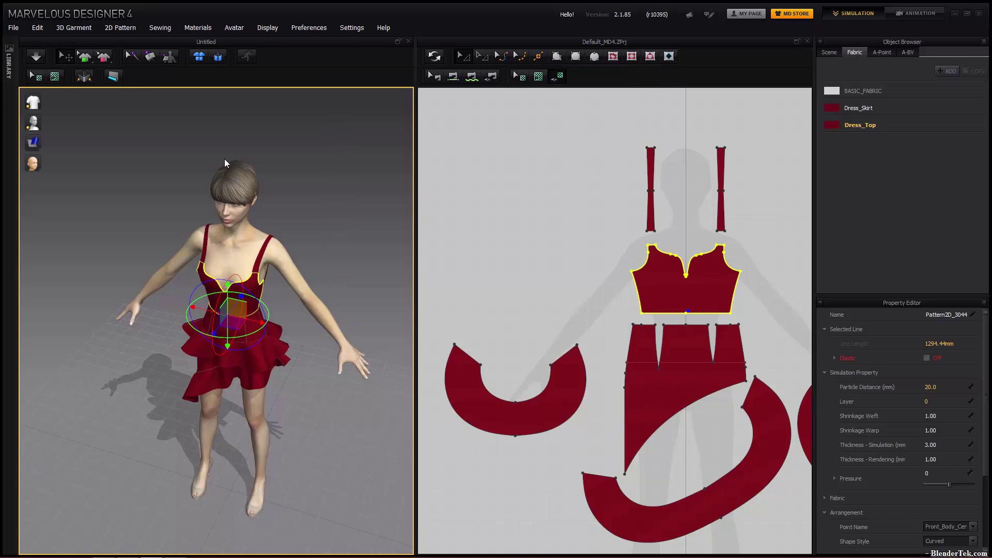
Toggle the dress's visibility on the avatar in the 3D garment view, leaving the dress shown
mouse_move(32, 104)
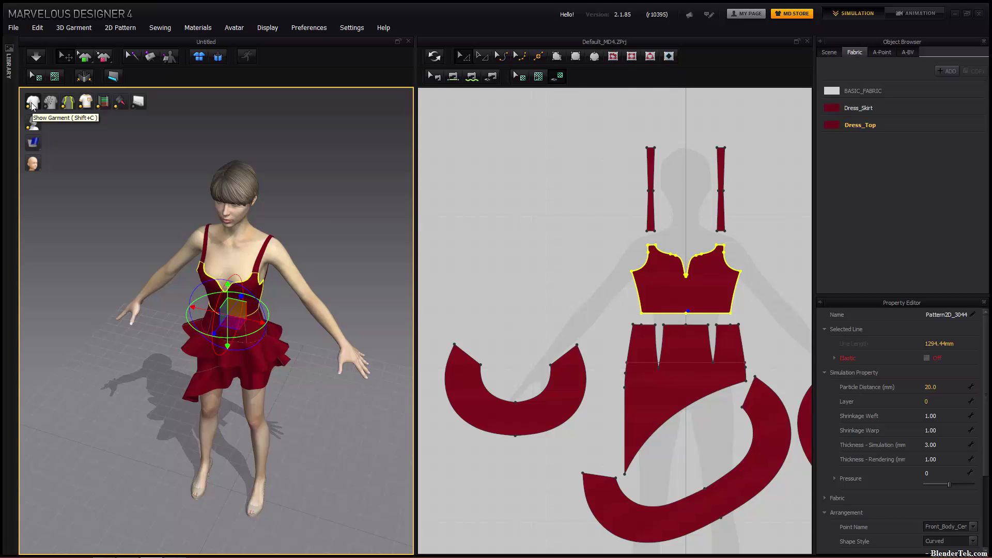
click(32, 103)
click(32, 106)
click(32, 105)
click(32, 105)
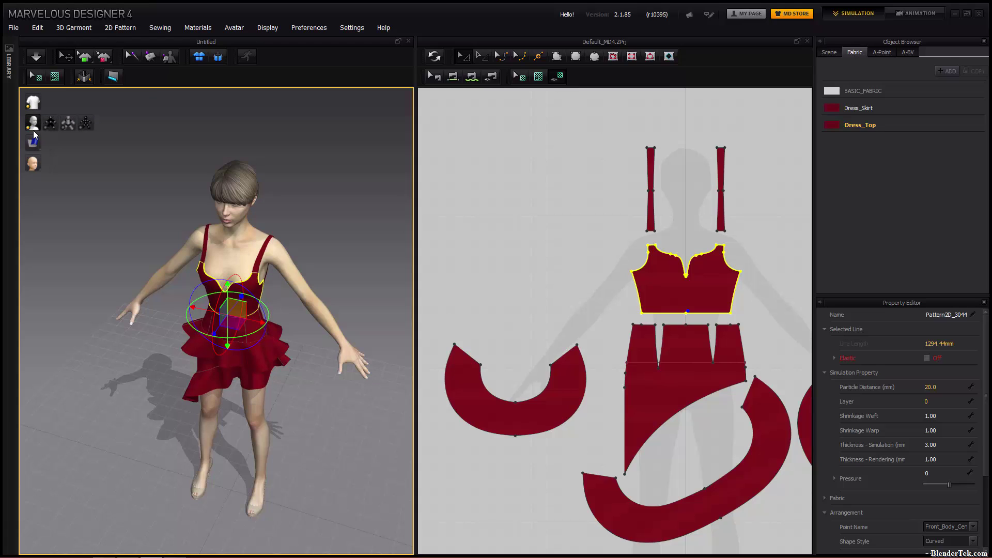
Toggle the avatar's visibility in the 3D garment view, leaving the avatar shown
click(33, 126)
click(33, 126)
click(33, 126)
click(33, 126)
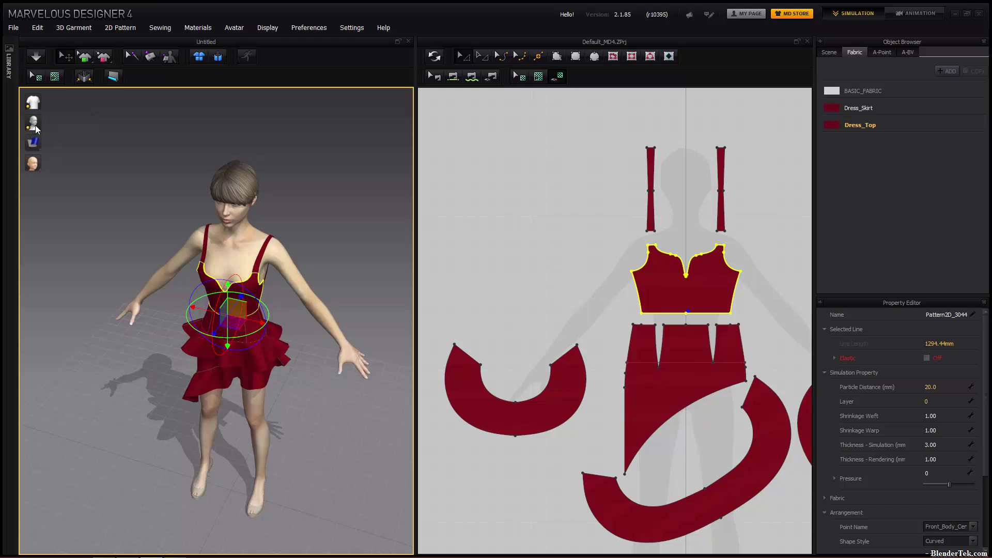
Turn on simulation and preview the dress in monochrome, mesh and strain map rendering, ending on the textured surface
mouse_move(32, 146)
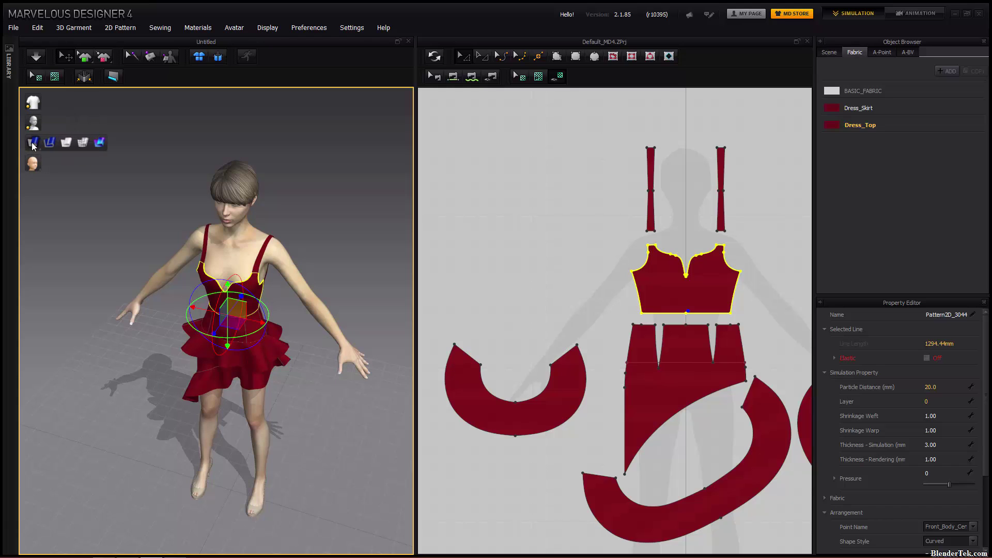
key(space)
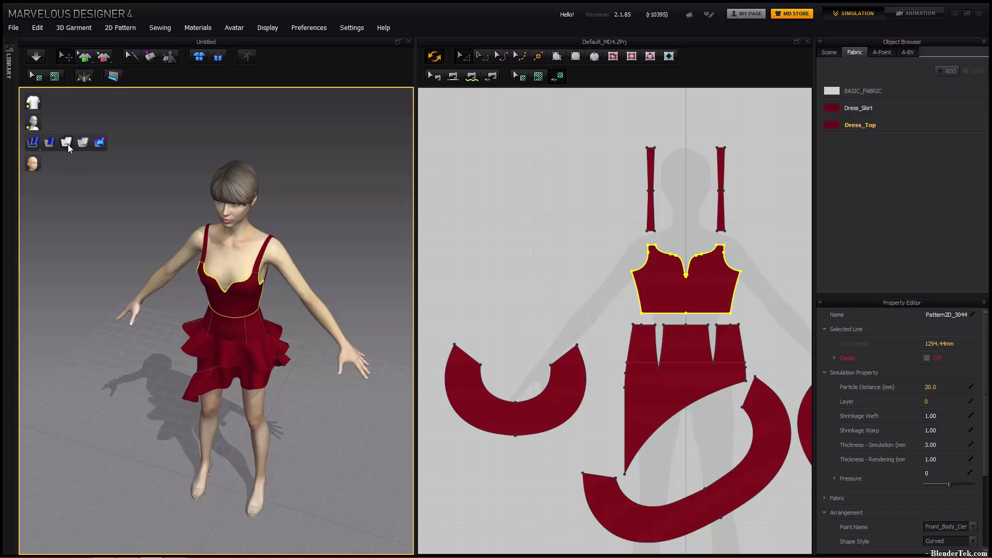
click(65, 142)
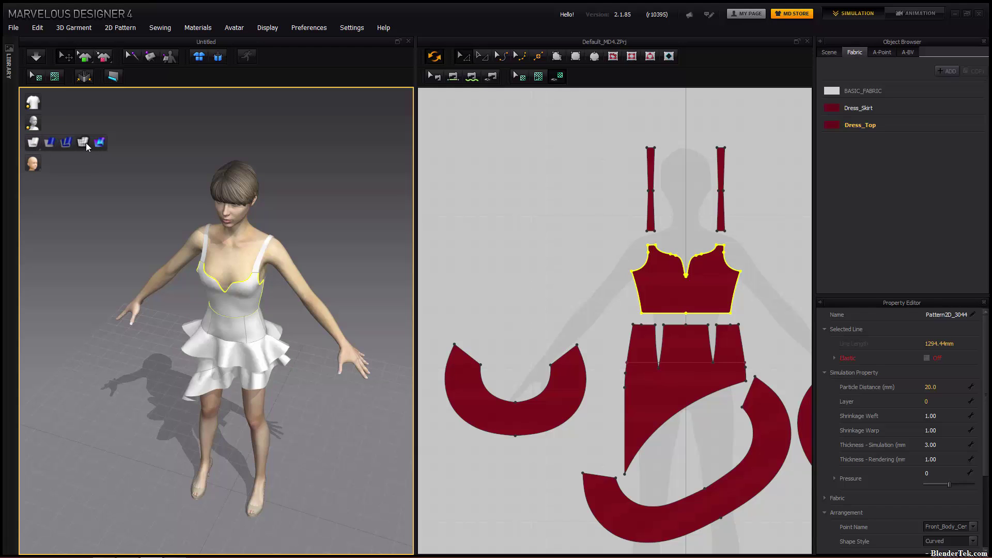
click(83, 143)
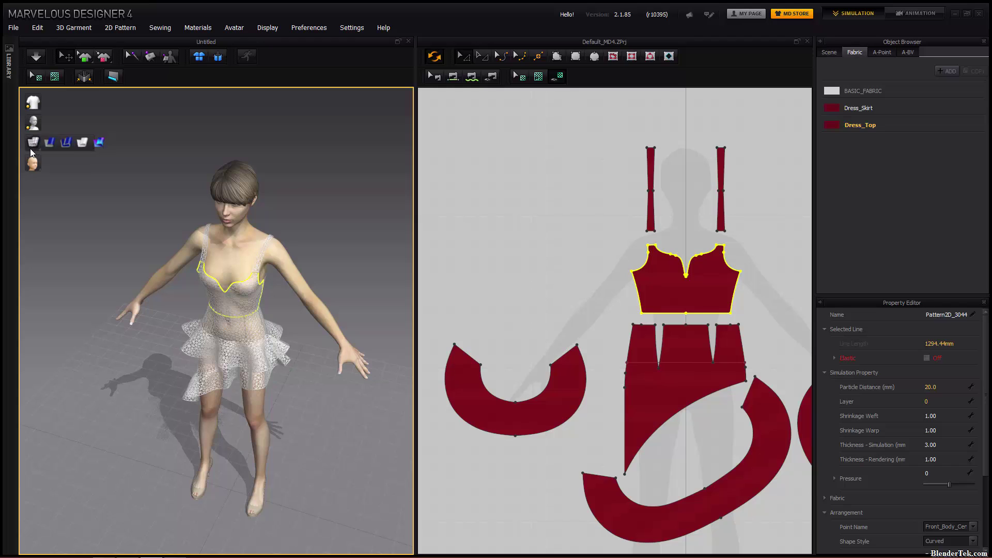
click(100, 143)
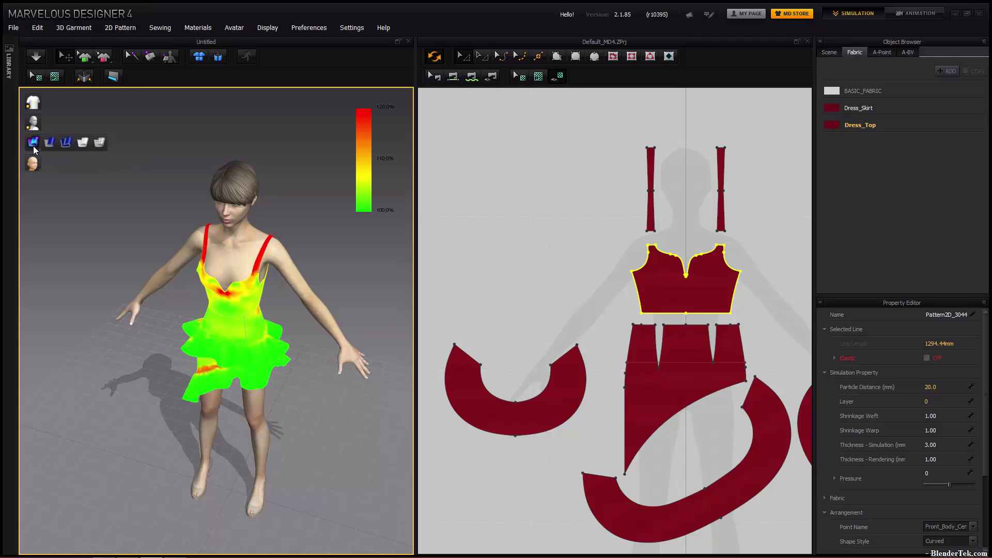
click(49, 143)
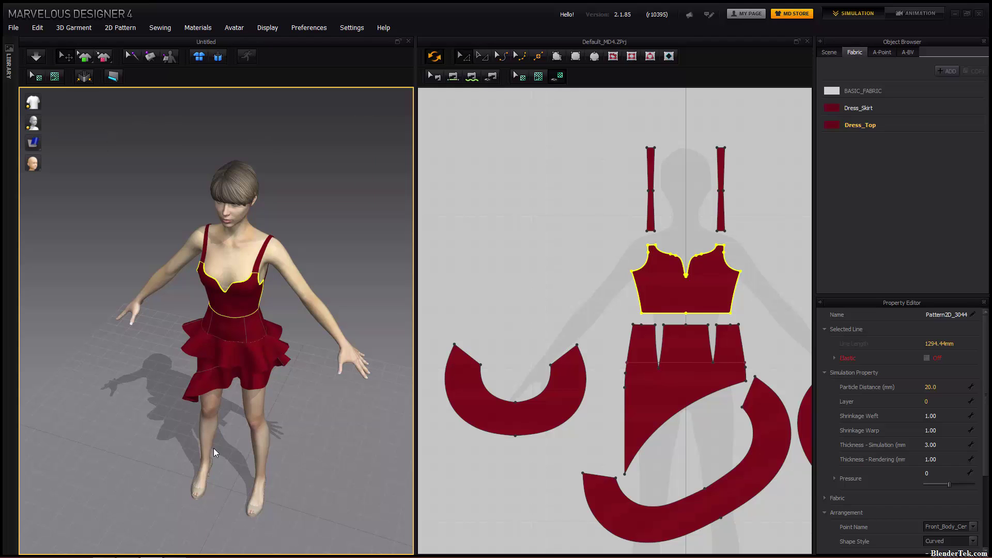
Preview the avatar in monochrome and mesh rendering, then restore its Textured Surface style
mouse_move(30, 169)
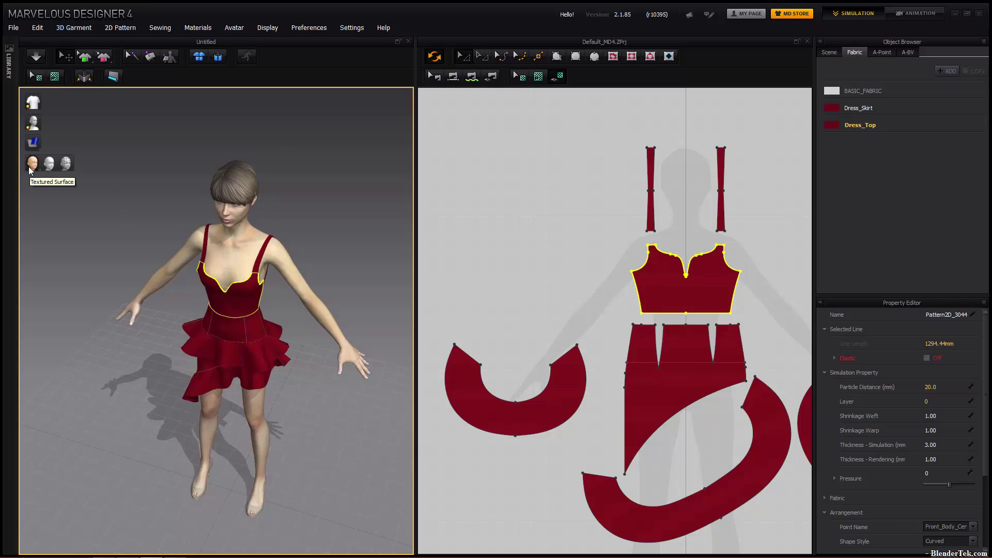
click(48, 165)
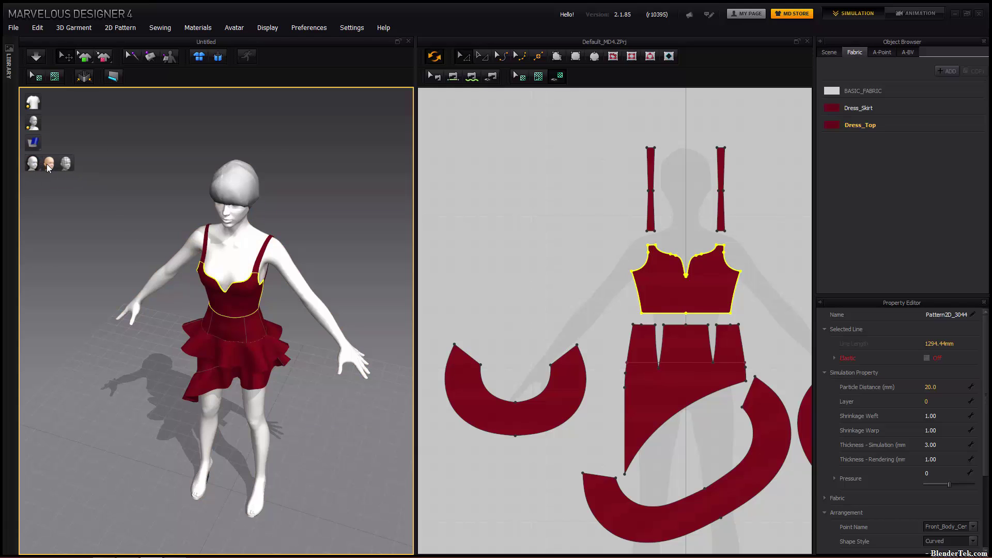
click(66, 165)
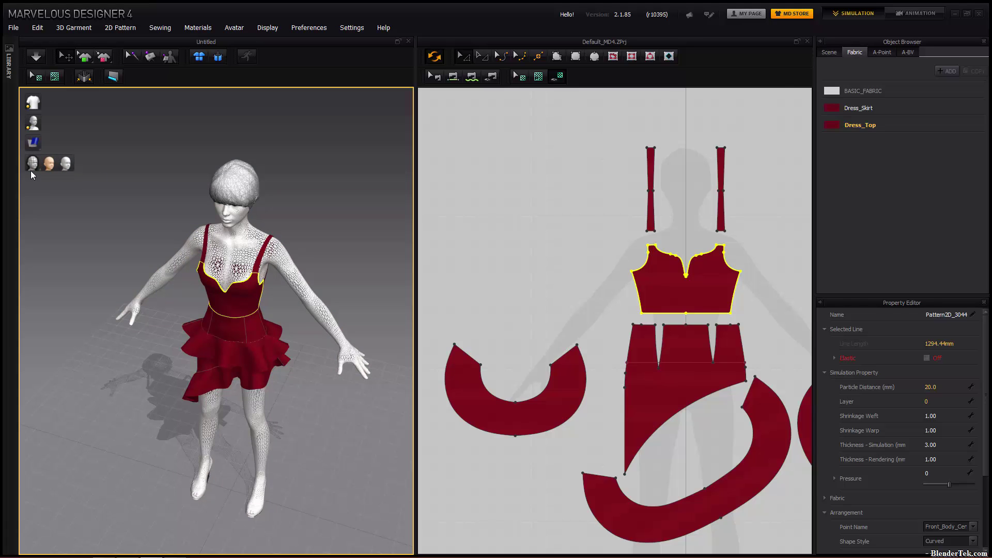
click(48, 165)
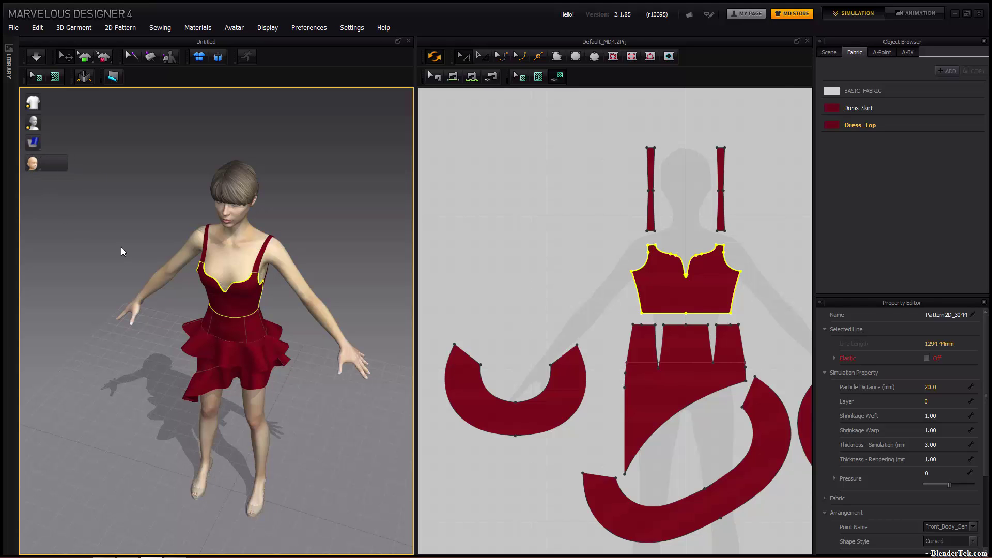
Deselect the bodice pattern and view the dressed avatar straight from the front
click(321, 261)
right_drag(321, 262, 330, 345)
right_drag(326, 421, 344, 390)
Examine the dress's complete pattern layout in the 2D pattern view at different zoom levels and positions
scroll(566, 272, up, 2)
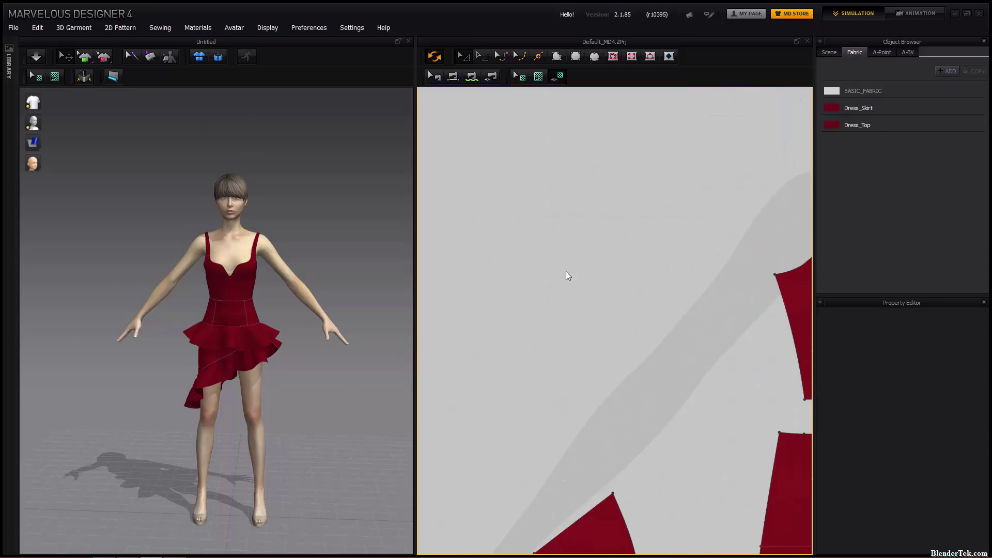
scroll(580, 267, down, 8)
scroll(701, 268, up, 3)
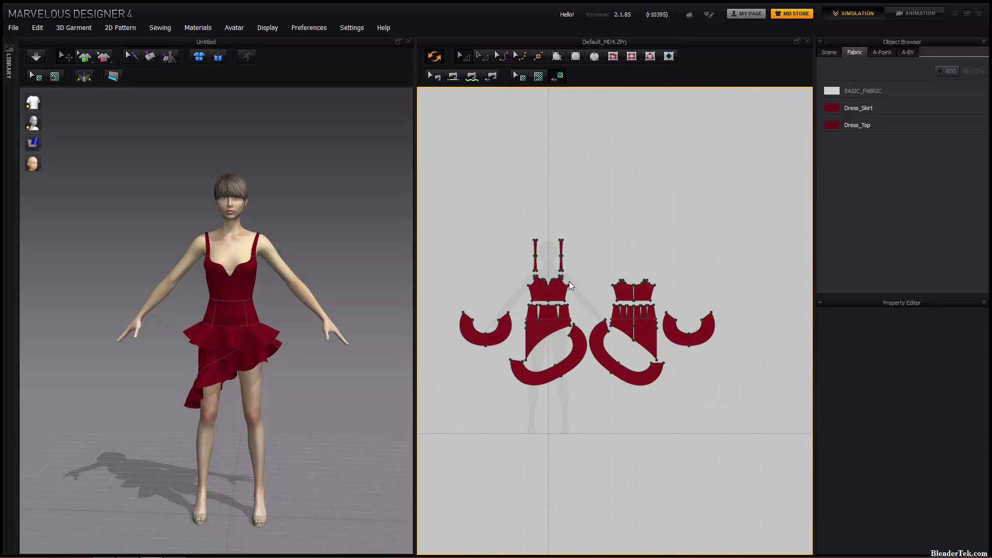
scroll(532, 269, up, 3)
scroll(547, 280, down, 2)
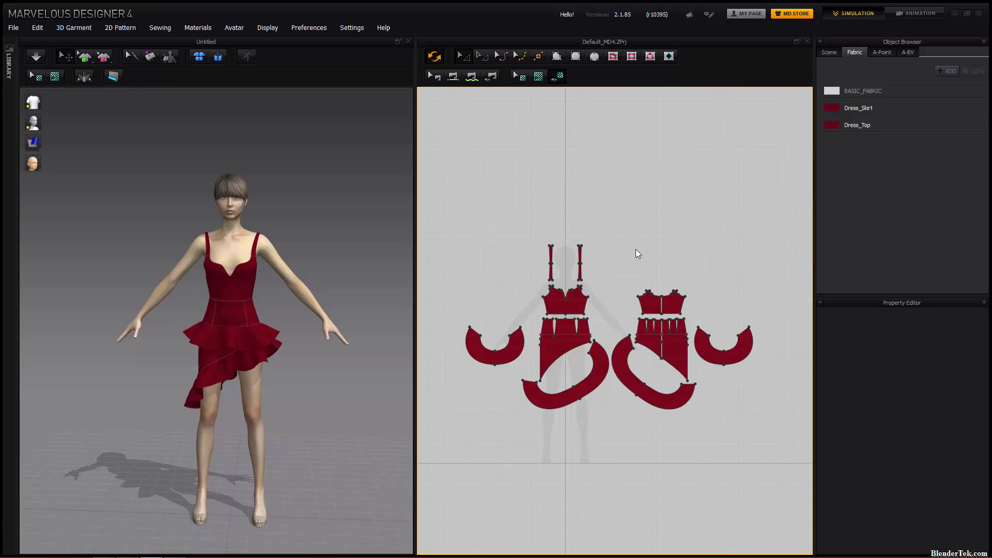
right_click(677, 223)
click(617, 265)
right_drag(647, 245, 621, 244)
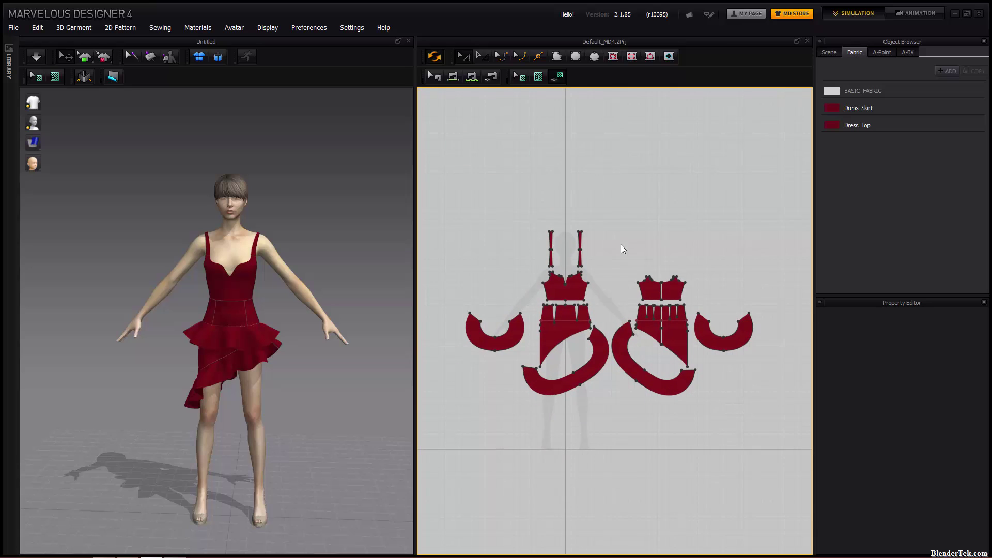
scroll(609, 274, up, 5)
scroll(640, 299, down, 3)
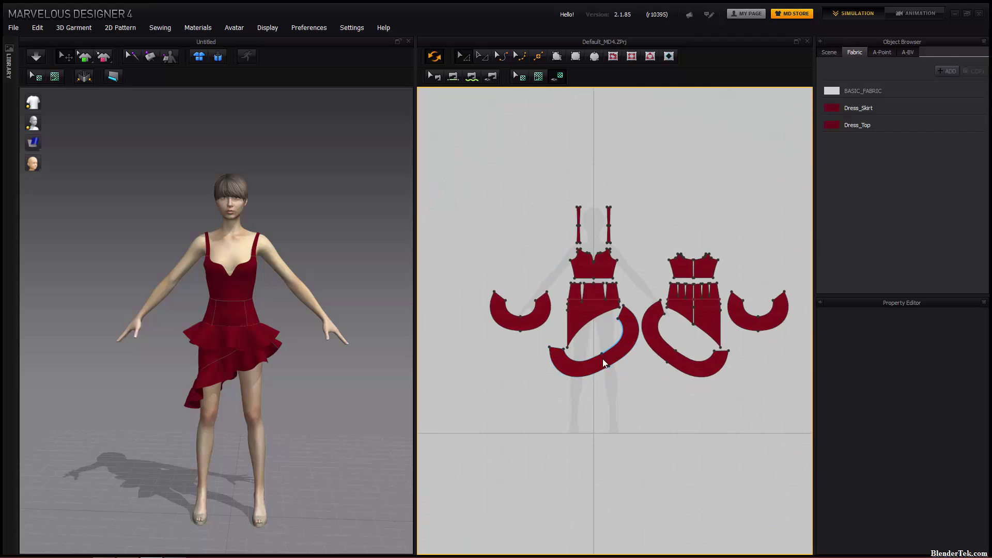
Select the front bodice and then the front upper ruffle to examine their properties, trying the ruffle's Pressure setting
click(594, 268)
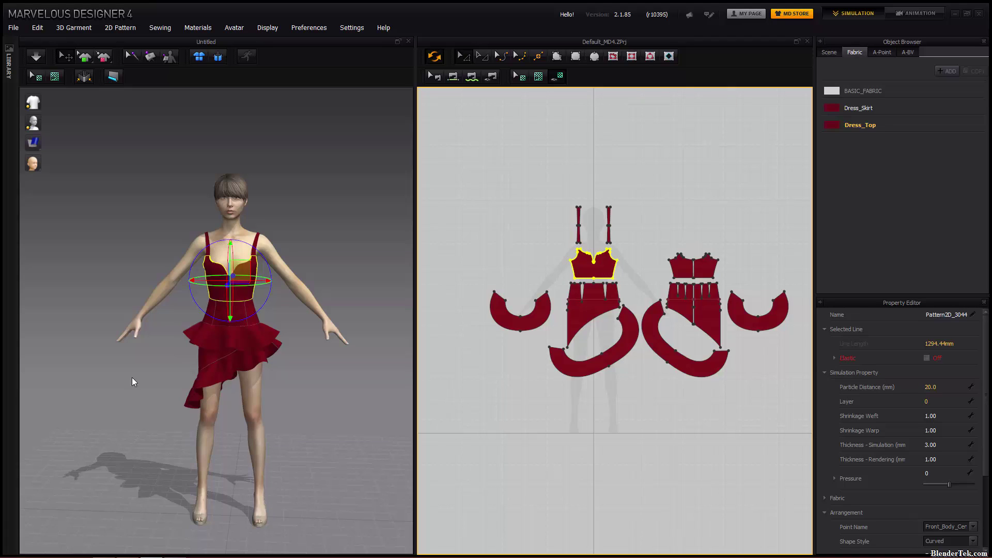
click(223, 346)
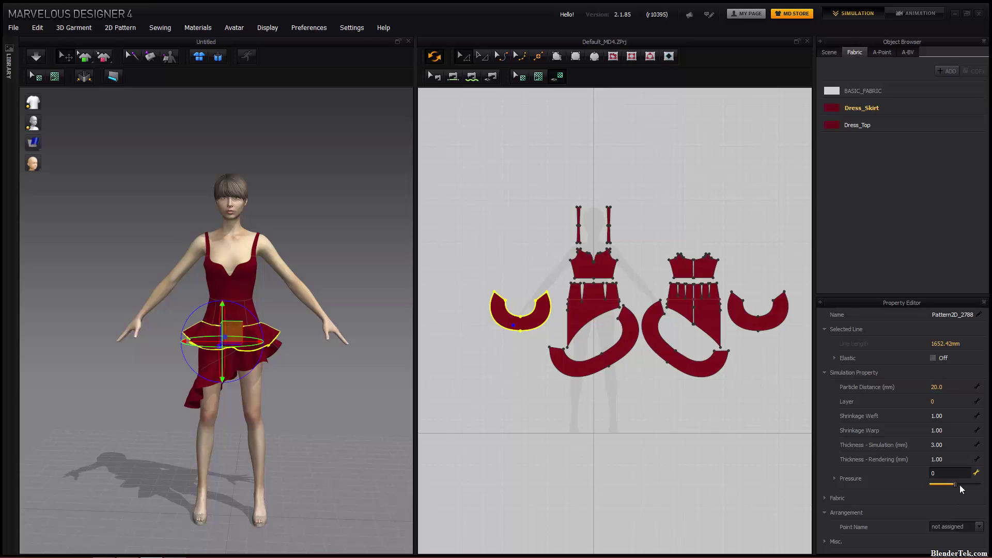
mouse_move(964, 486)
mouse_down()
mouse_move(980, 495)
mouse_move(955, 492)
mouse_up()
Select the Dress_Skirt fabric and look at the image file chooser for its front texture, cancelling without choosing a file
click(875, 110)
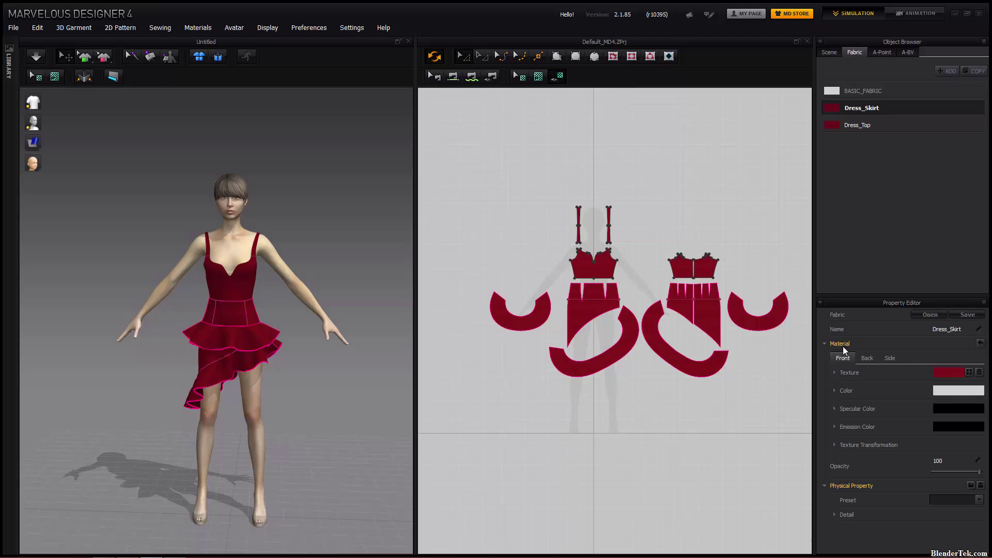
click(945, 374)
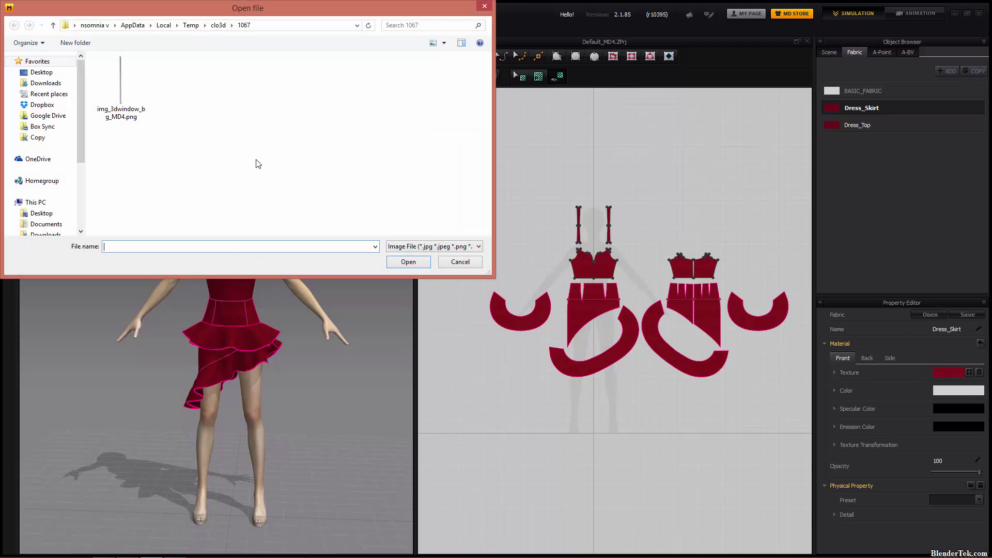
key(Escape)
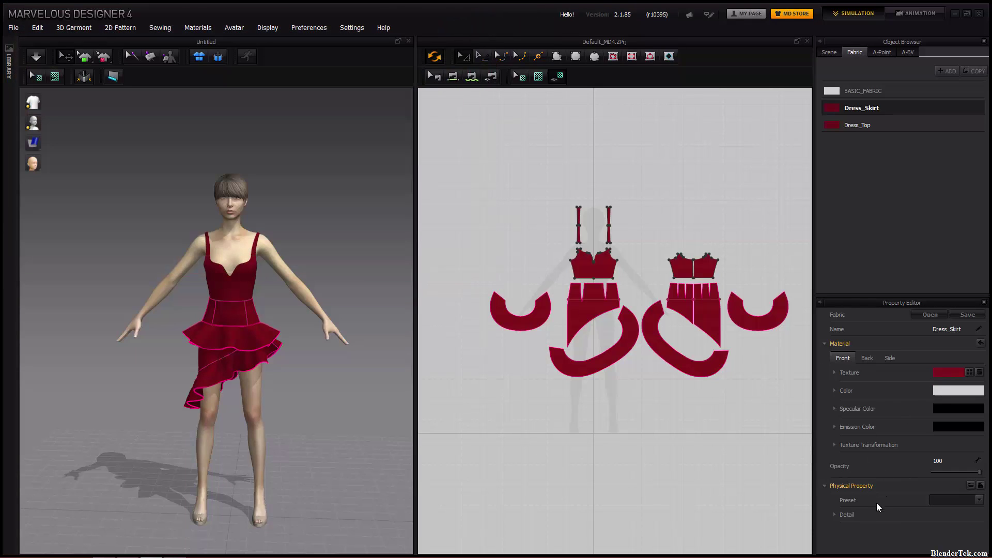
Collapse the Dress_Skirt material settings and review the fabric's physical property presets and detail values
click(825, 344)
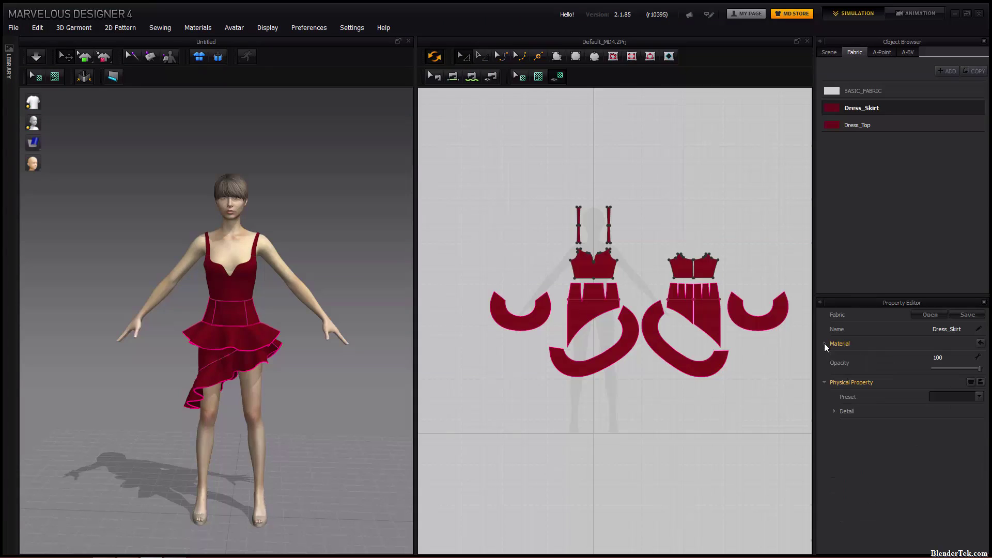
click(979, 397)
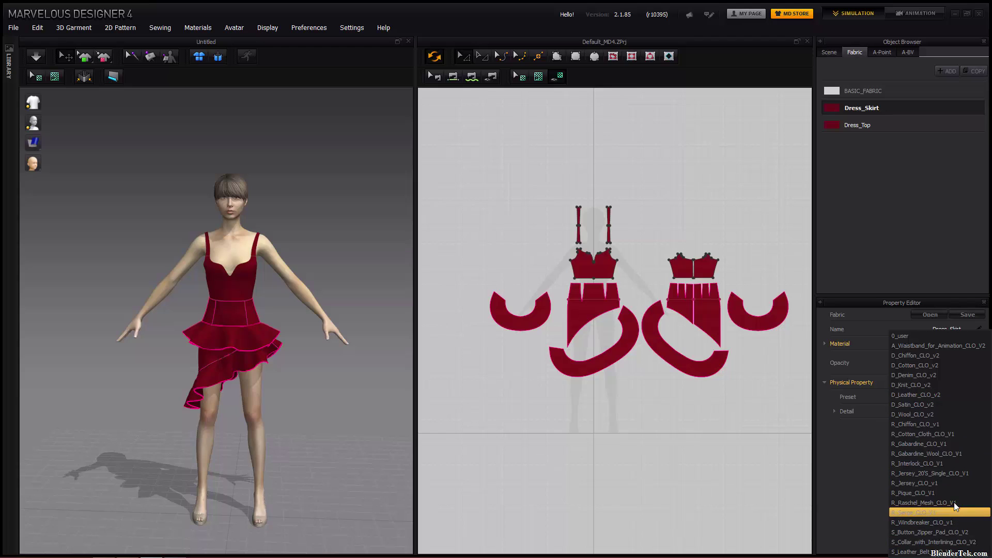
click(906, 254)
click(839, 412)
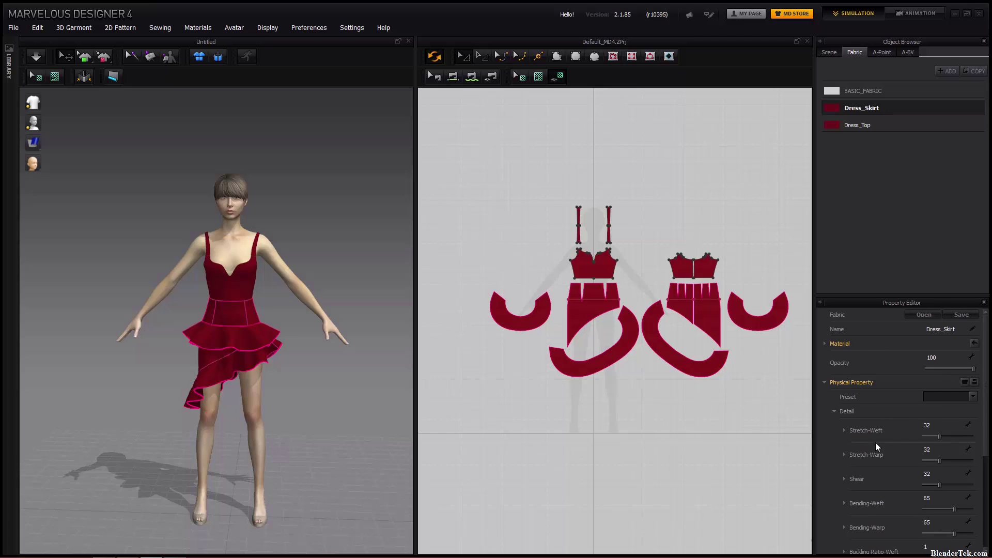
Check the Dress_Top fabric's properties with the physical details collapsed, and display the list of scene objects
click(871, 125)
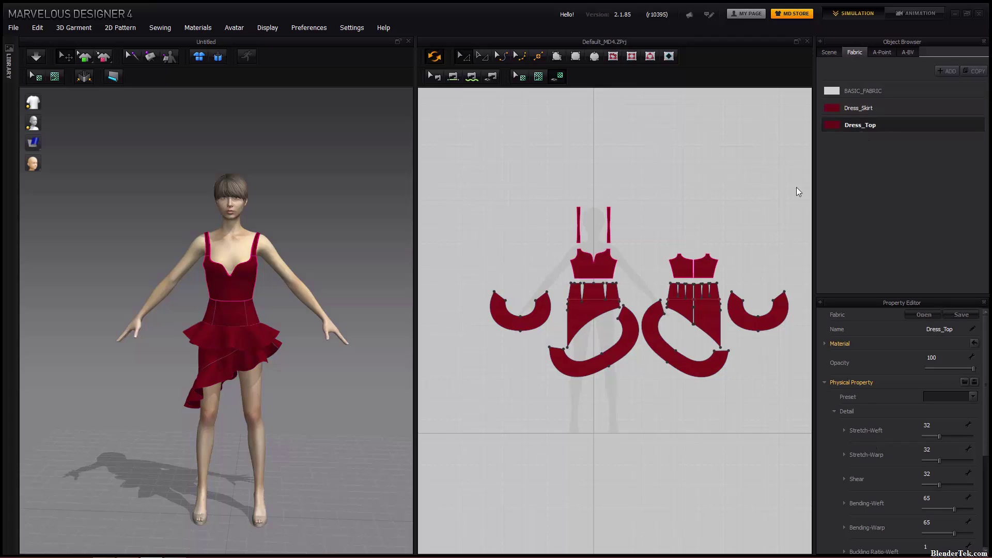
click(834, 411)
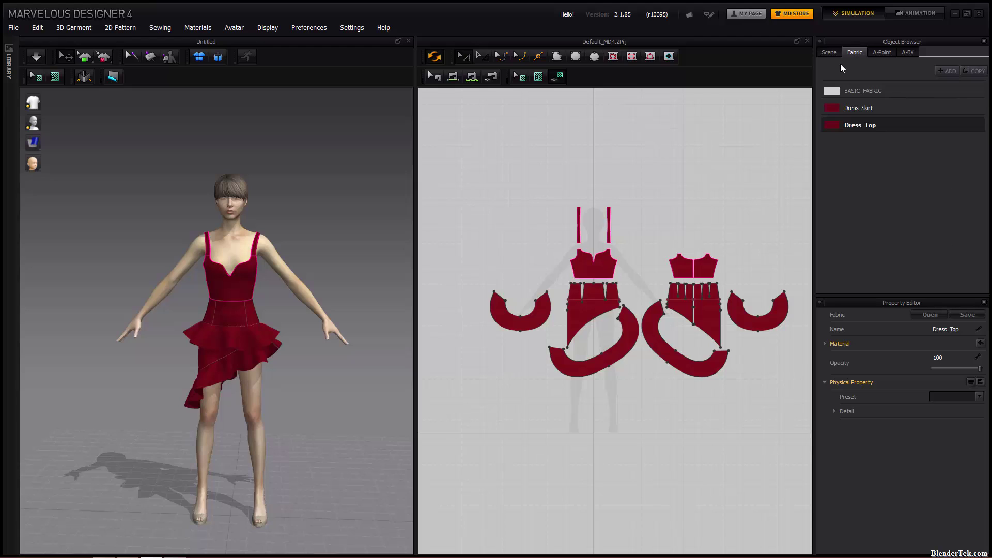
click(828, 52)
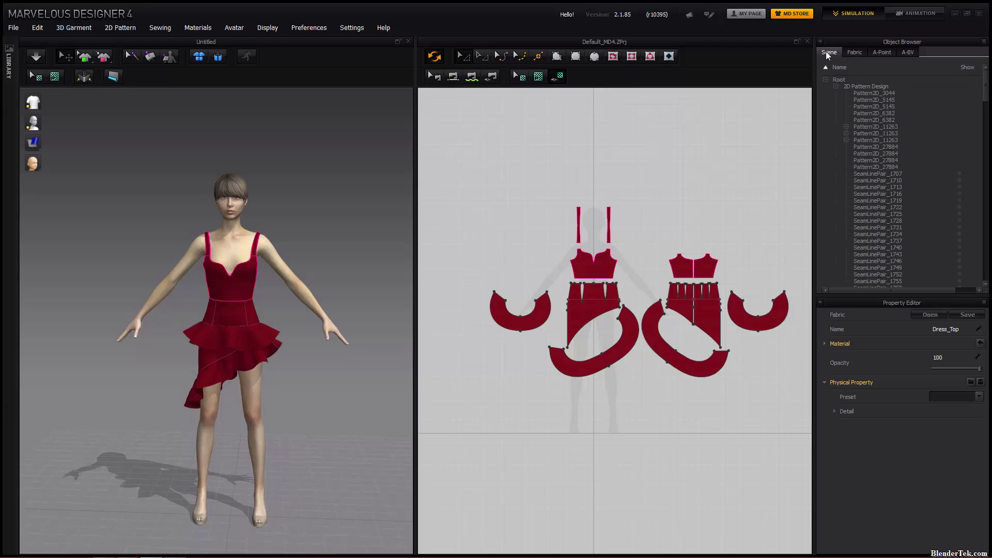
Select several 2D pattern pieces from the scene list in turn, ending with the front lower ruffle, to examine their properties
click(925, 119)
click(900, 132)
click(887, 154)
click(887, 163)
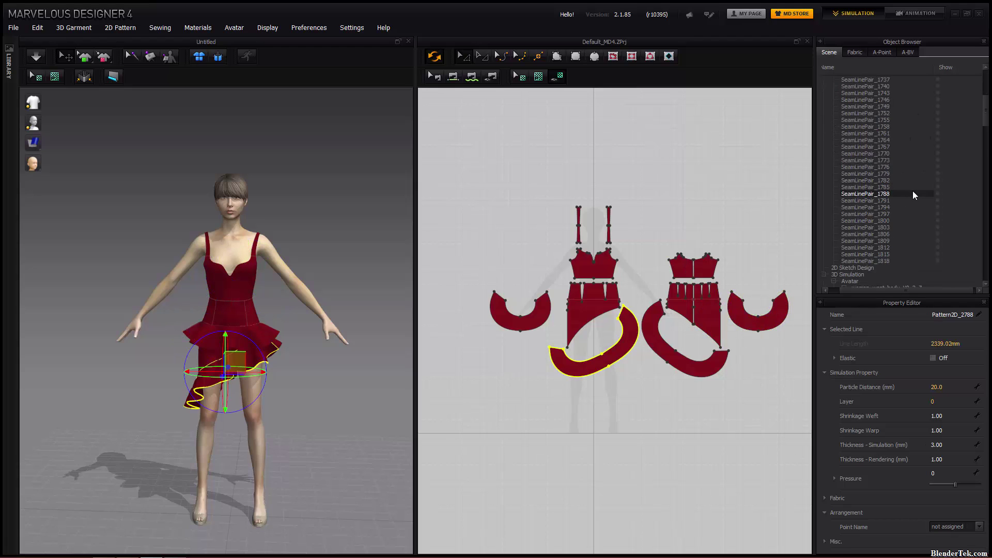
Examine the 3D Simulation entry and the avatar body woman_west_body_V0_2_7 with its skin and joint hierarchy in the scene list
scroll(912, 191, down, 15)
click(879, 139)
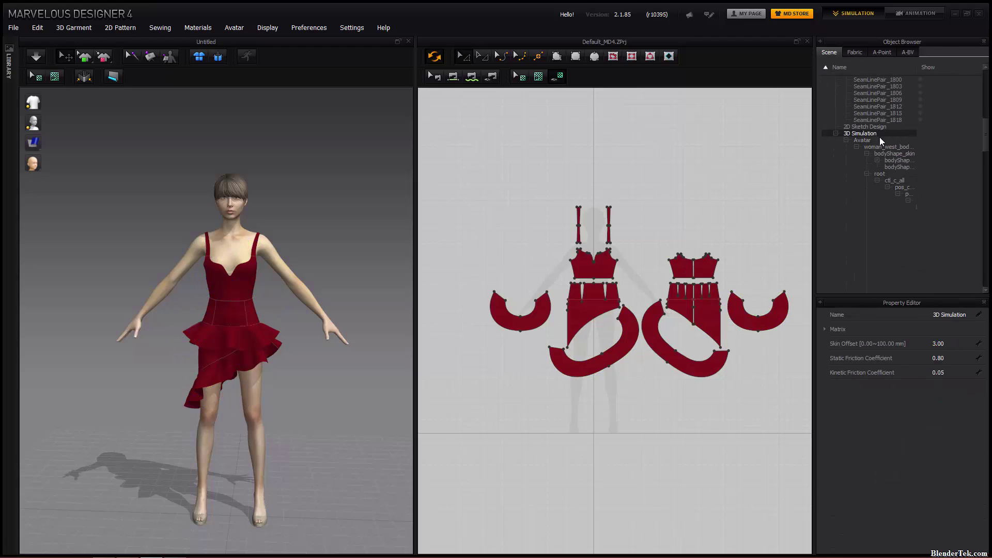
click(904, 147)
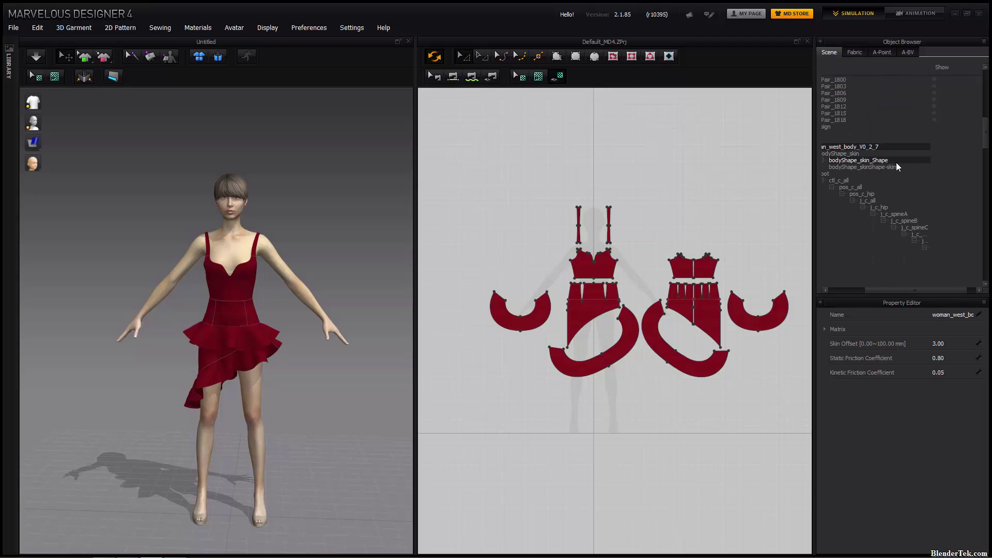
scroll(870, 162, down, 3)
scroll(868, 175, up, 4)
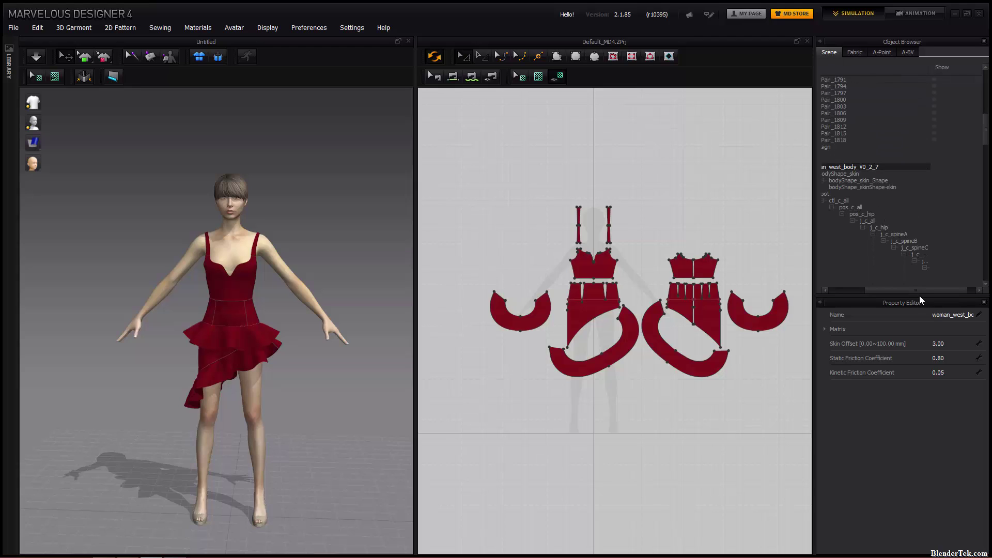
drag(912, 293, 864, 295)
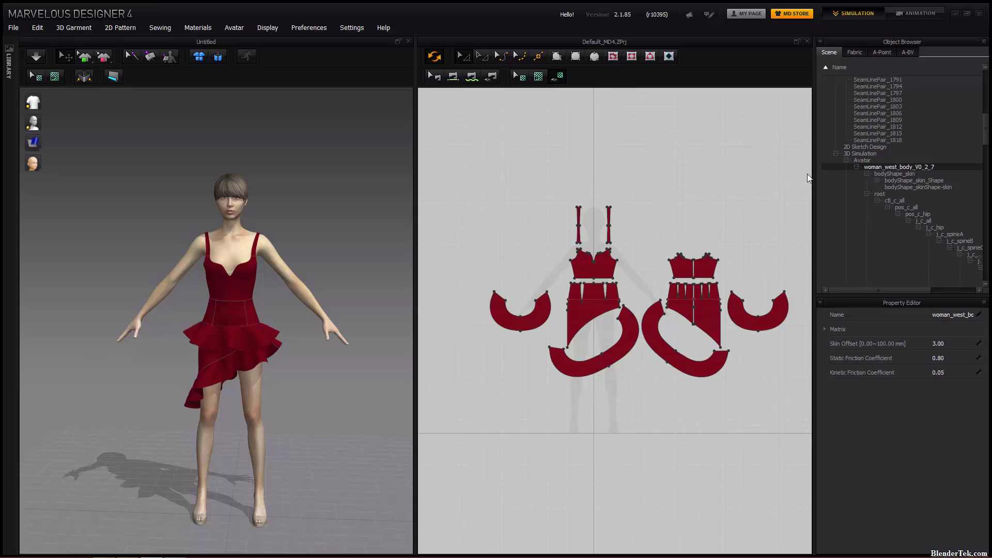
Select the 2D Sketch Design entry, and collapse the 2D Pattern Design and 3D Simulation branches of the scene list
click(881, 156)
click(980, 146)
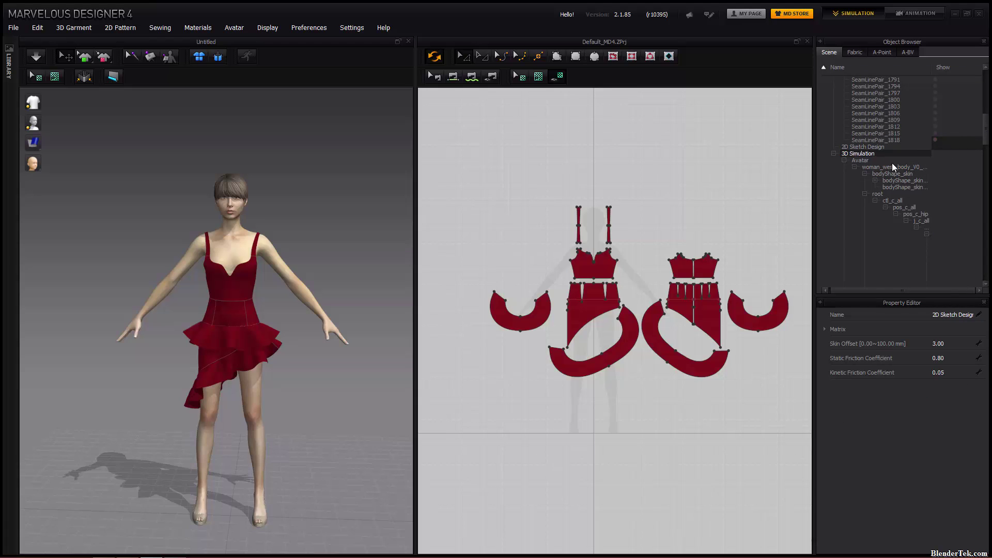
scroll(901, 172, up, 10)
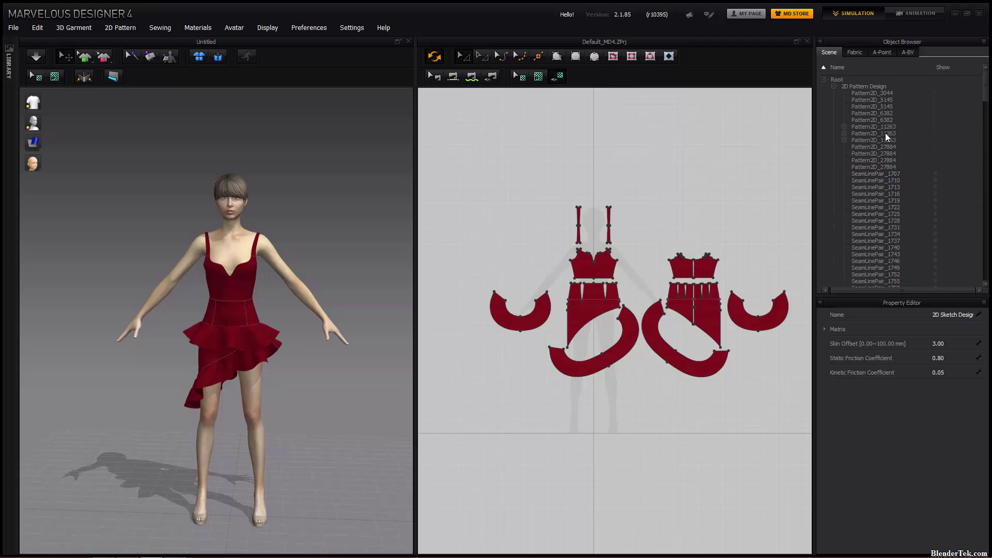
click(833, 86)
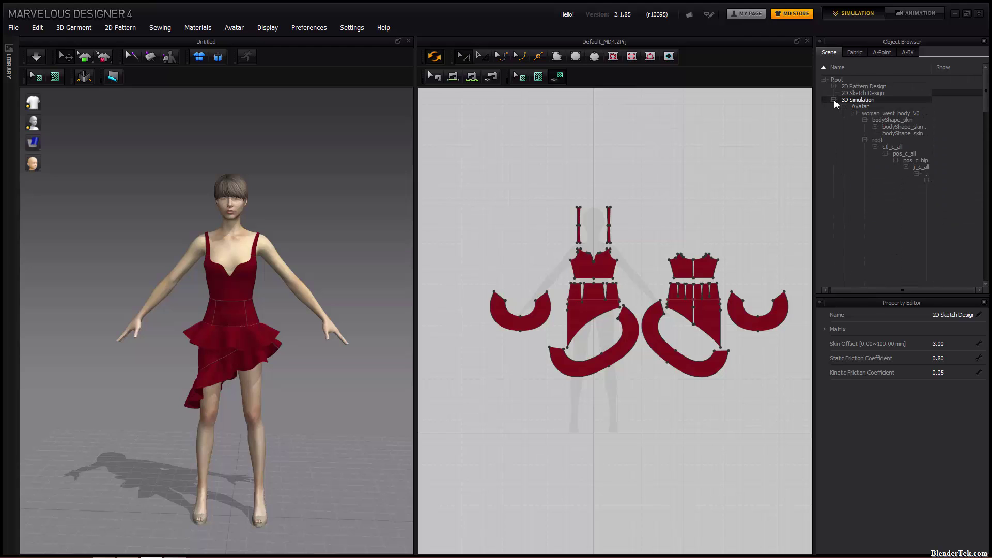
click(833, 100)
Look through the project's fabric, A-Point and A-BV lists, and return to the fabric list
click(854, 52)
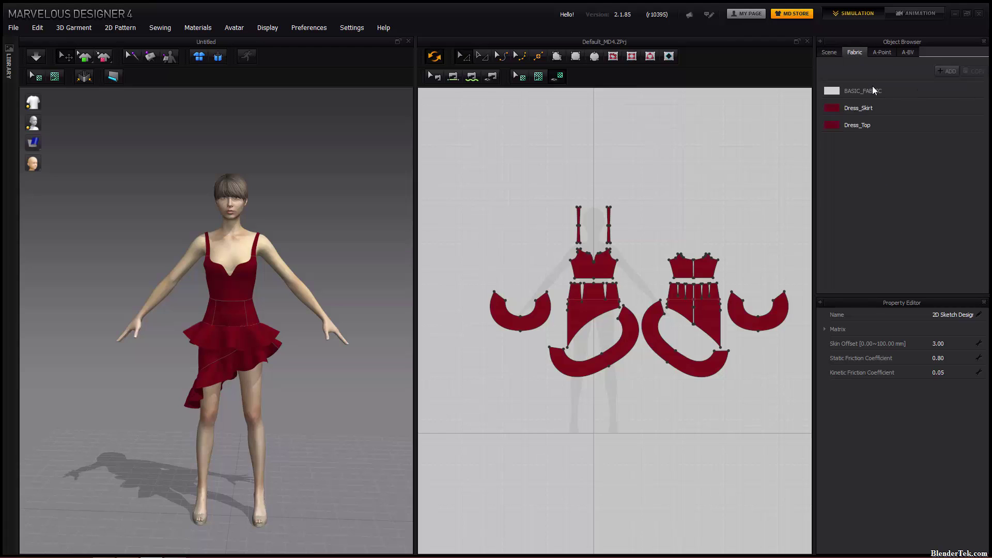
click(880, 53)
click(909, 53)
click(855, 52)
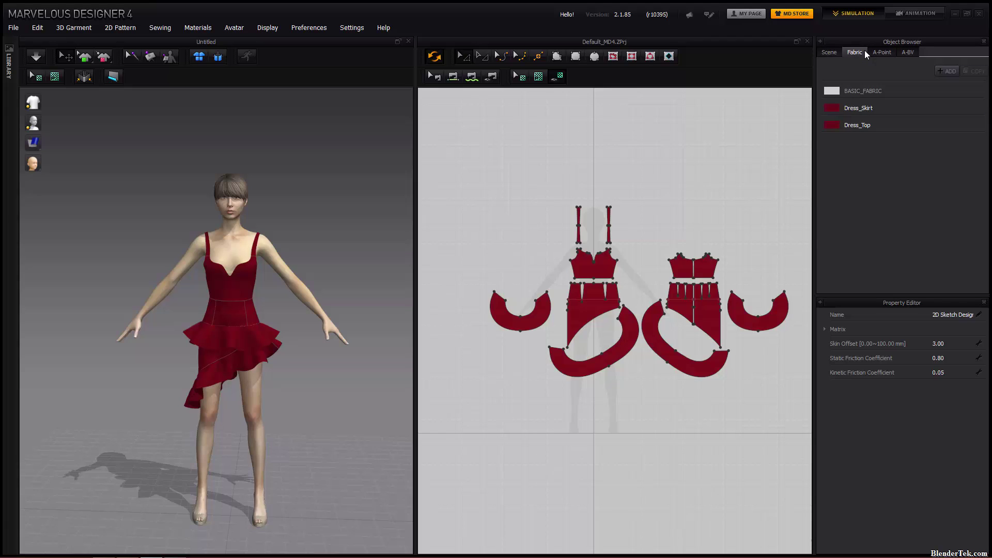
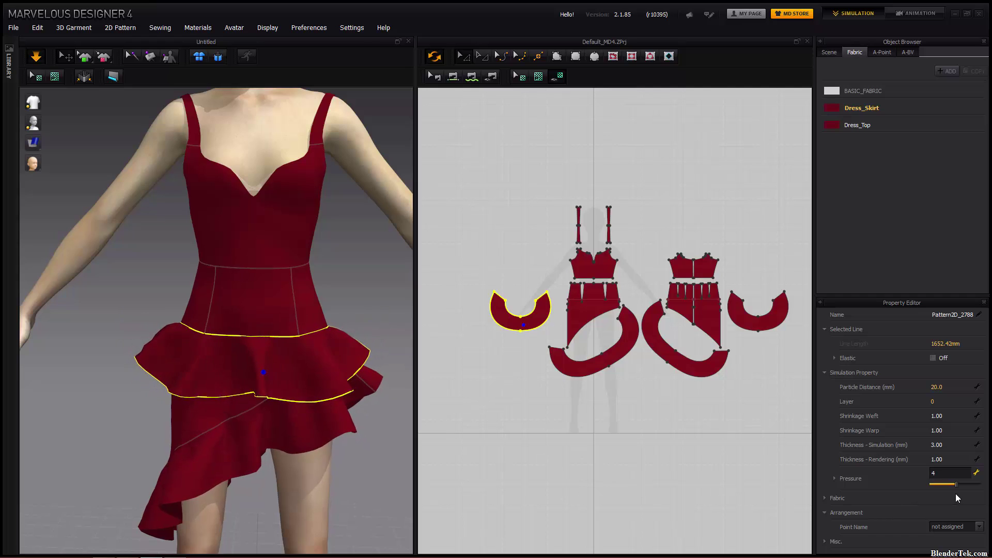
Pull the dress's upper front ruffle down and sideways while the simulation is running
click(267, 244)
drag(209, 297, 184, 471)
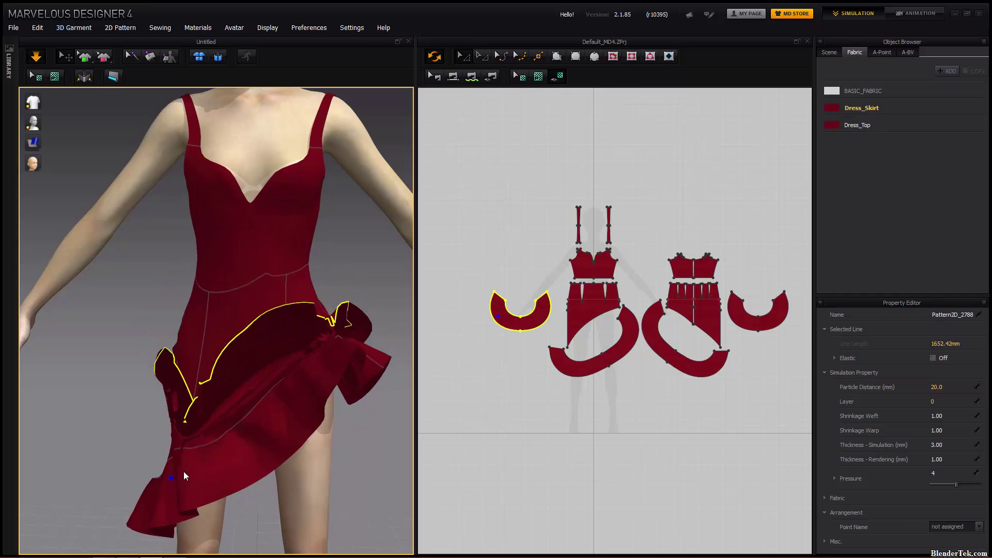
drag(312, 372, 247, 456)
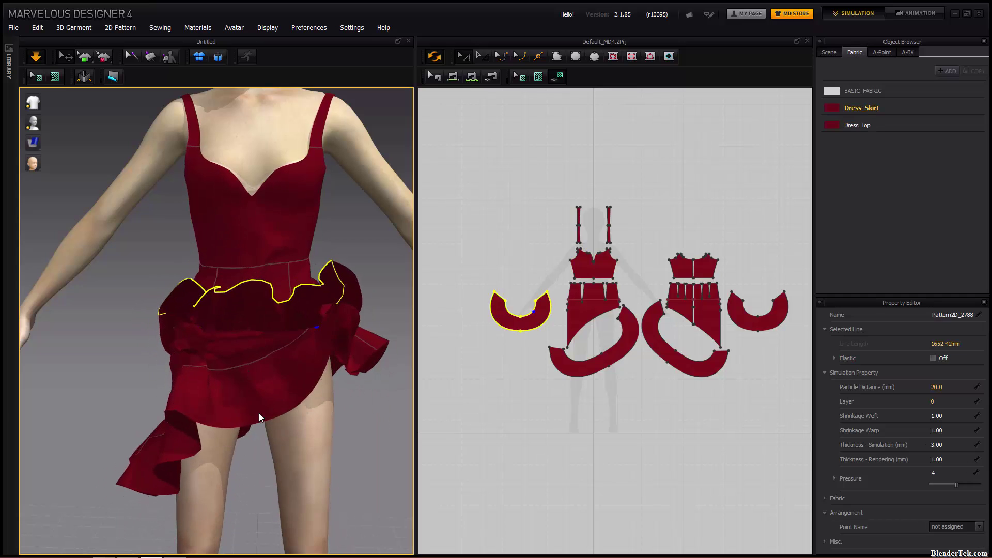
Pull the lower front ruffle and one shoulder strap in the running simulation, and clear the selection
drag(259, 413, 330, 556)
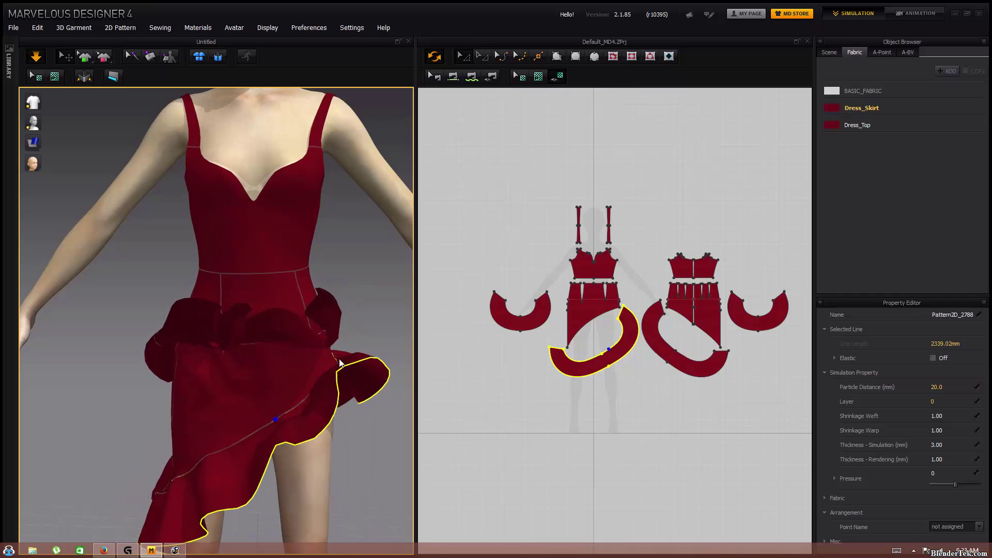
click(342, 361)
drag(349, 404, 362, 556)
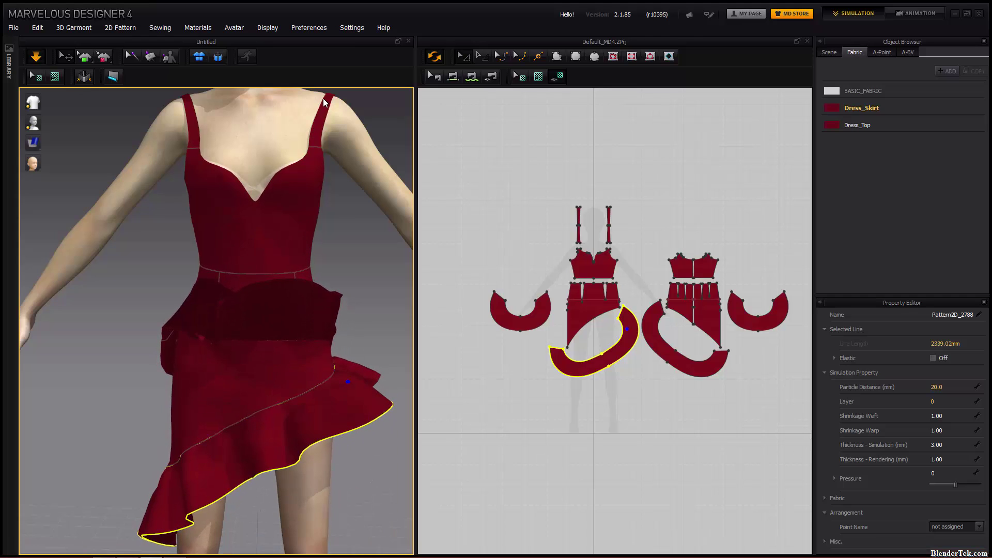
drag(323, 98, 268, 67)
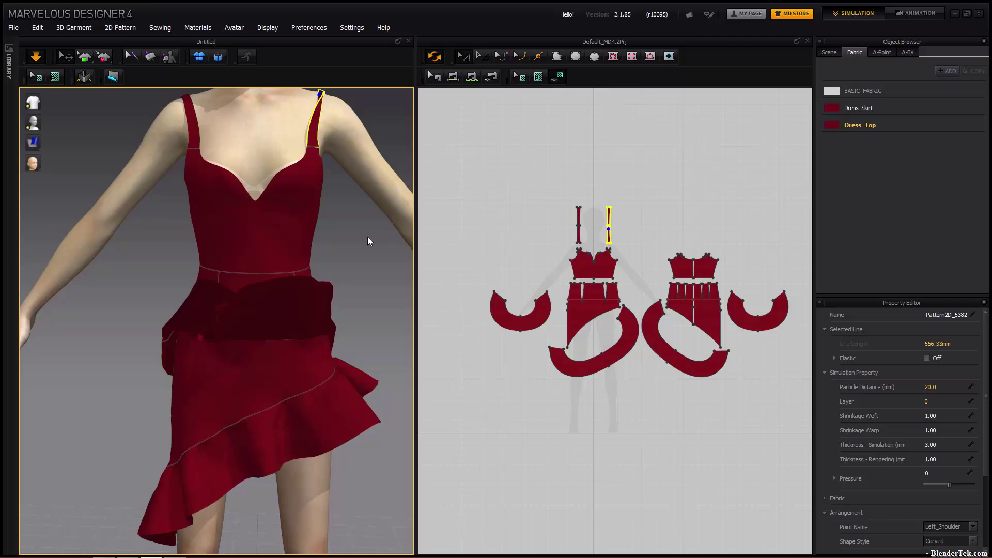
click(372, 251)
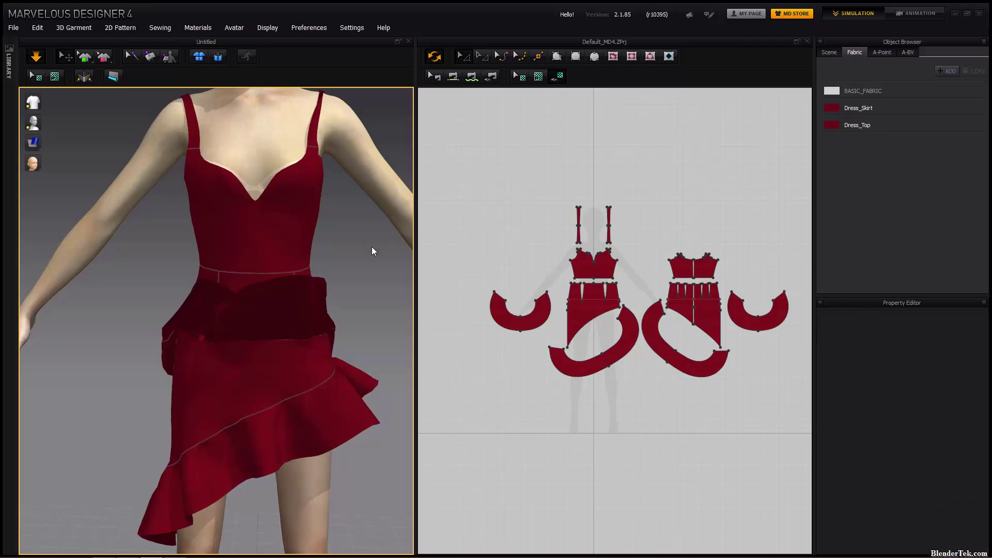
Examine which pieces use the Dress_Skirt fabric, and the front top piece's particle distance property
click(854, 108)
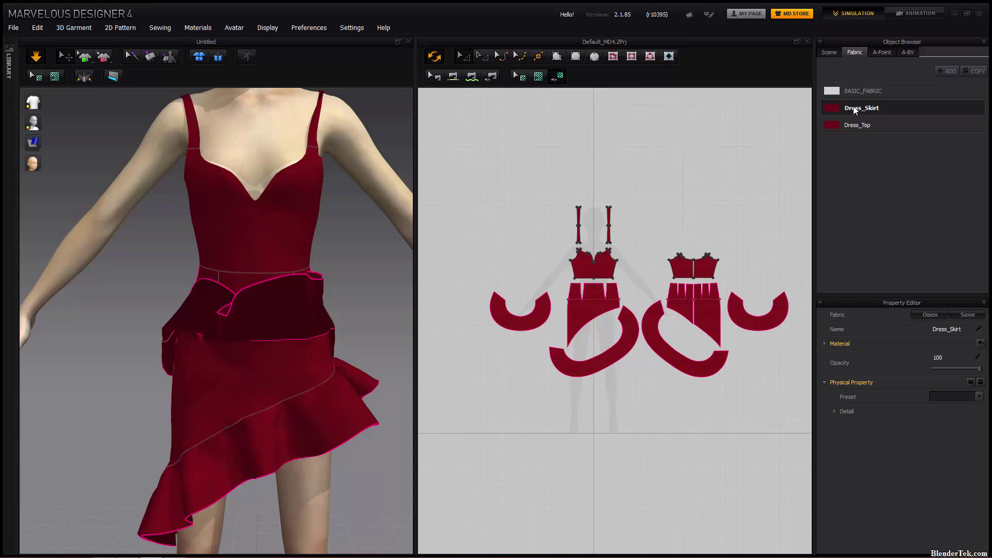
click(594, 271)
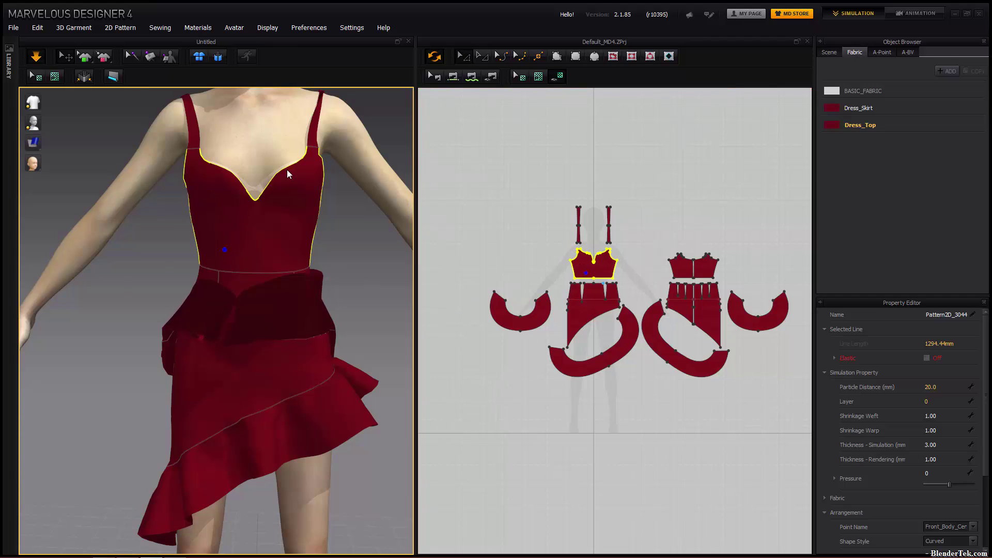
click(939, 389)
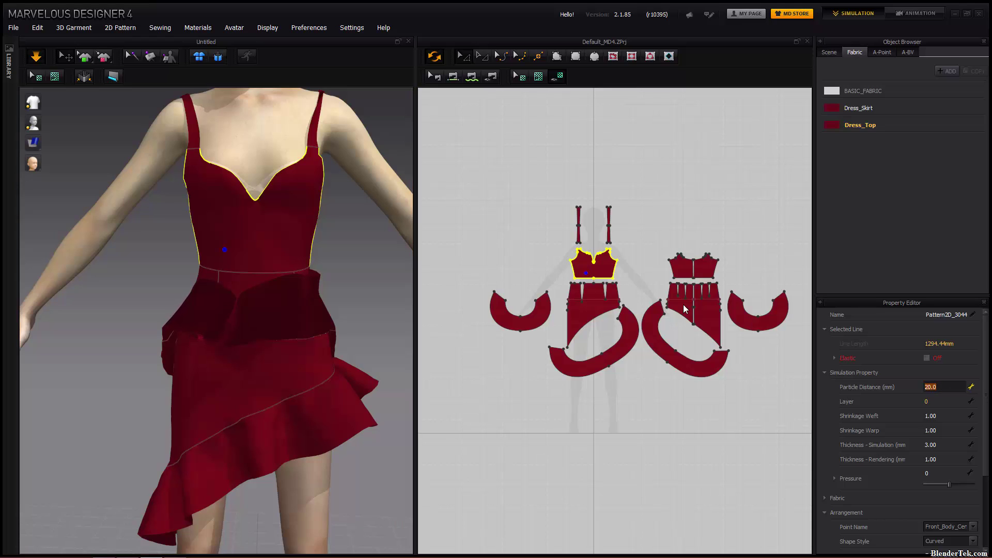
click(348, 255)
scroll(348, 255, up, 1)
scroll(348, 256, down, 5)
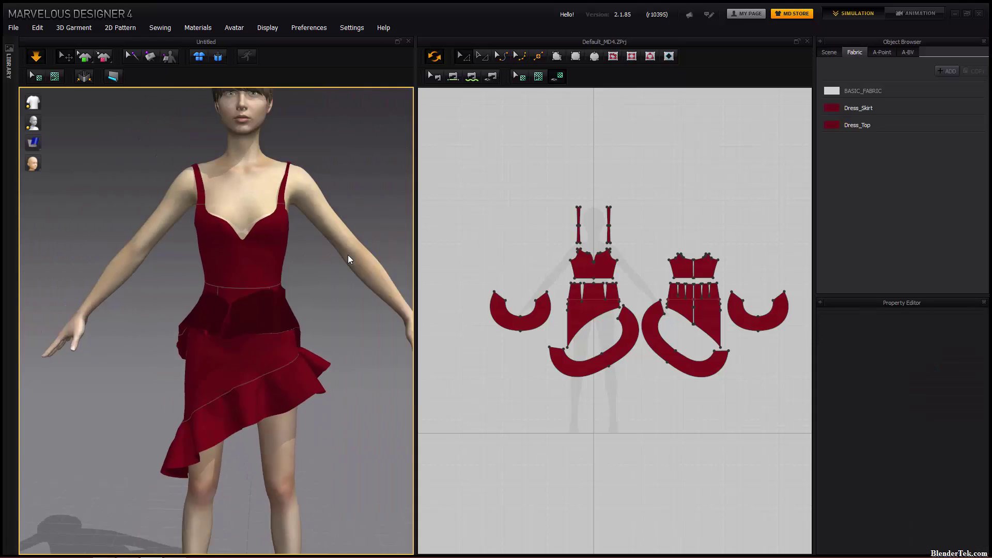
Stop the simulation and shift the upper front ruffle sideways on the avatar with the select and move tool
click(244, 321)
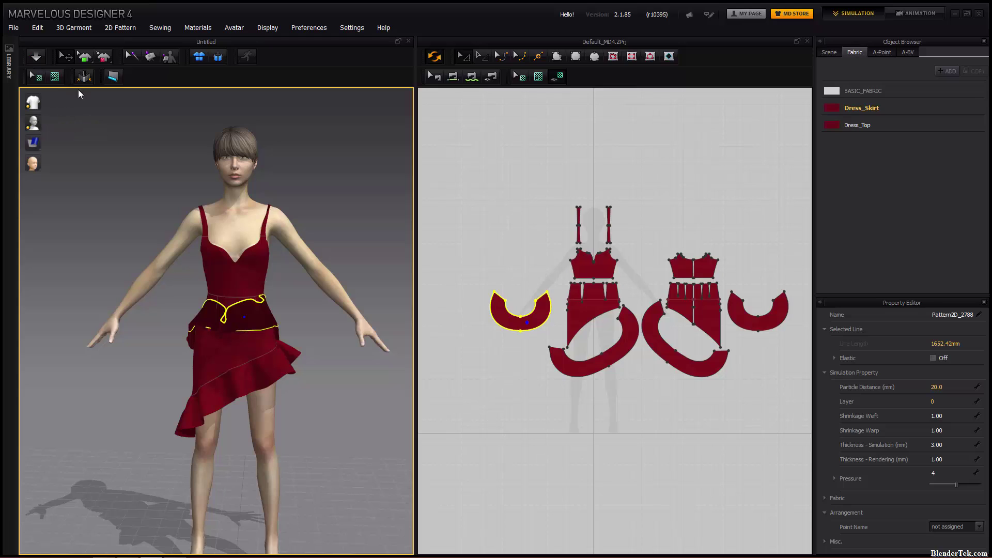
click(62, 56)
mouse_move(243, 312)
mouse_down()
mouse_move(266, 306)
mouse_move(222, 315)
mouse_move(244, 314)
mouse_up()
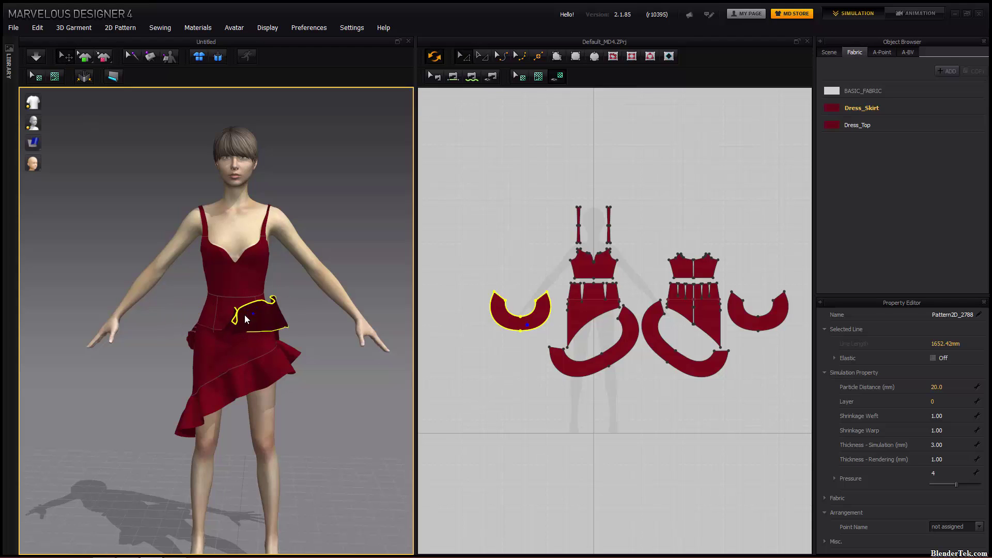
Select the mesh around the dress's waist with Select Mesh (Box) and check the selected areas on the flat pattern pieces
click(88, 60)
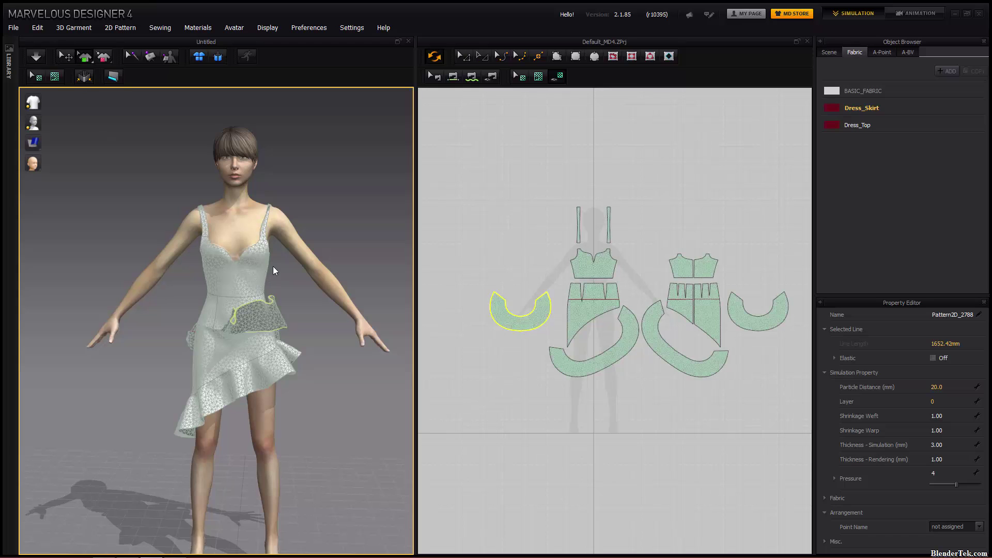
drag(273, 266, 179, 338)
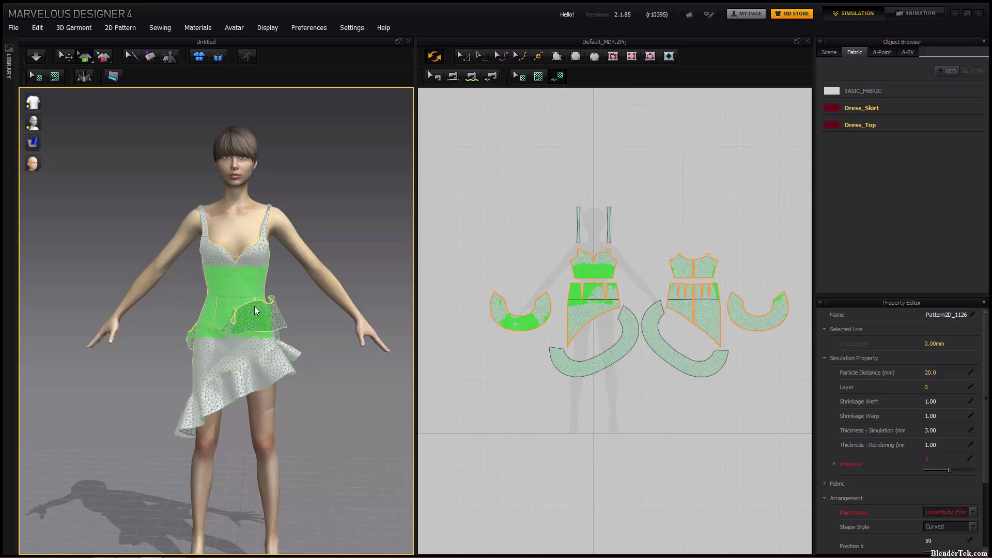
scroll(592, 304, down, 2)
scroll(594, 293, up, 10)
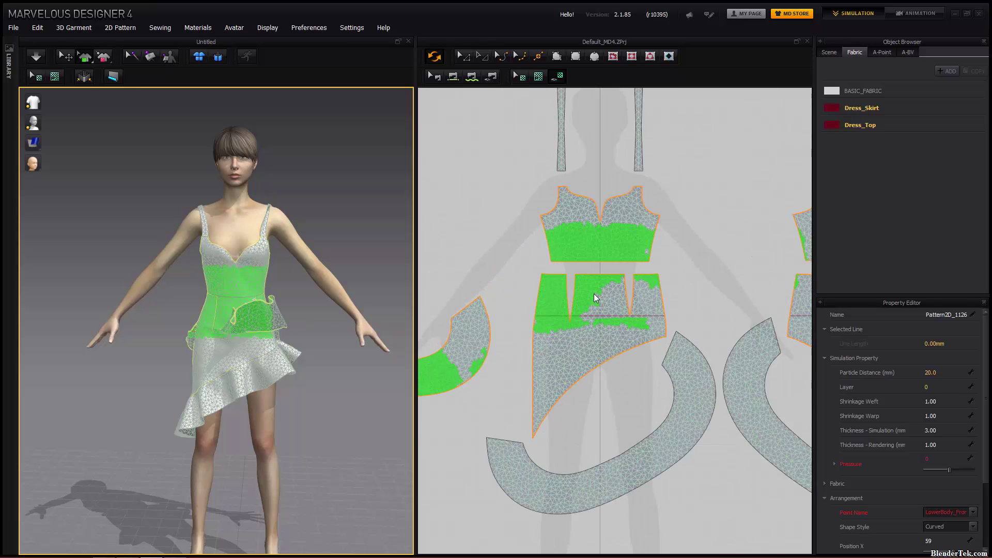
scroll(581, 328, down, 10)
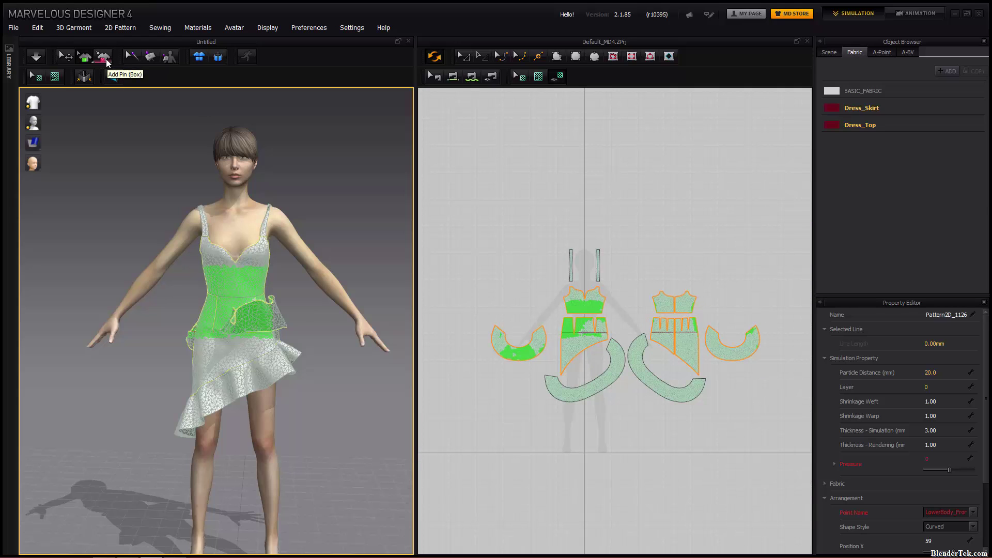
Pin the mesh around the dress's waist with Add Pin (Box) and check the pins on the flat pattern pieces
click(104, 57)
drag(273, 274, 171, 337)
scroll(557, 302, down, 3)
scroll(606, 342, up, 6)
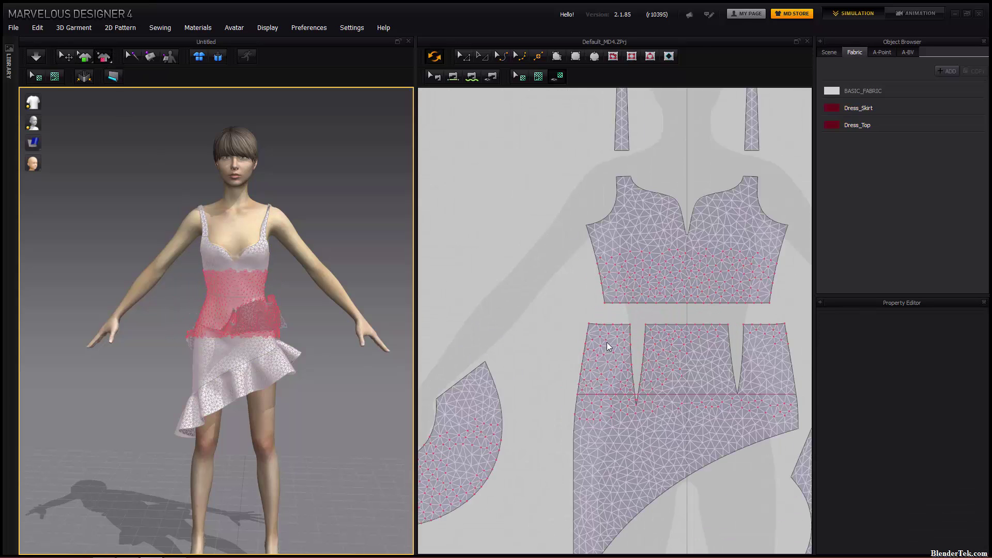
scroll(646, 343, down, 5)
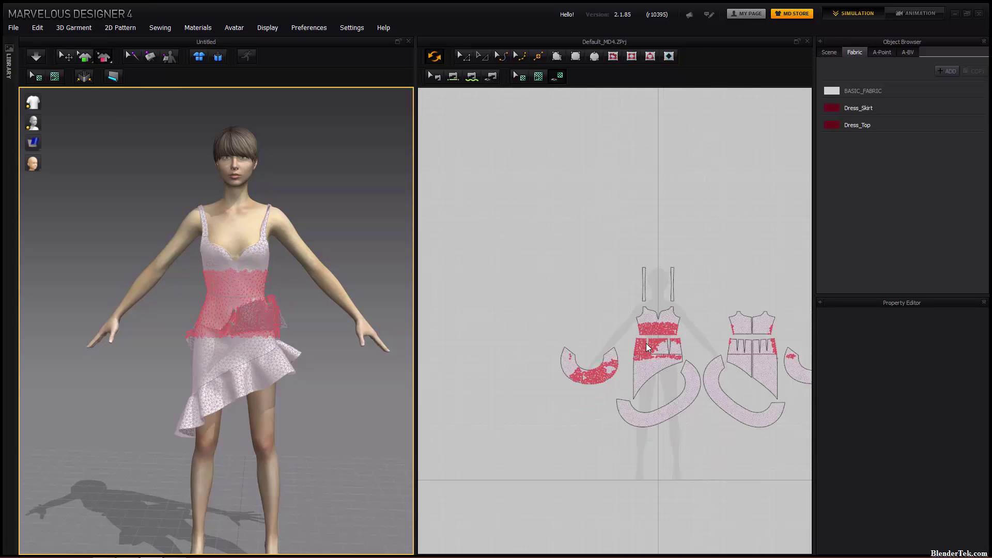
Reset all garment pieces to their 3D arrangement around the avatar, and to their flat 2D arrangement
click(132, 56)
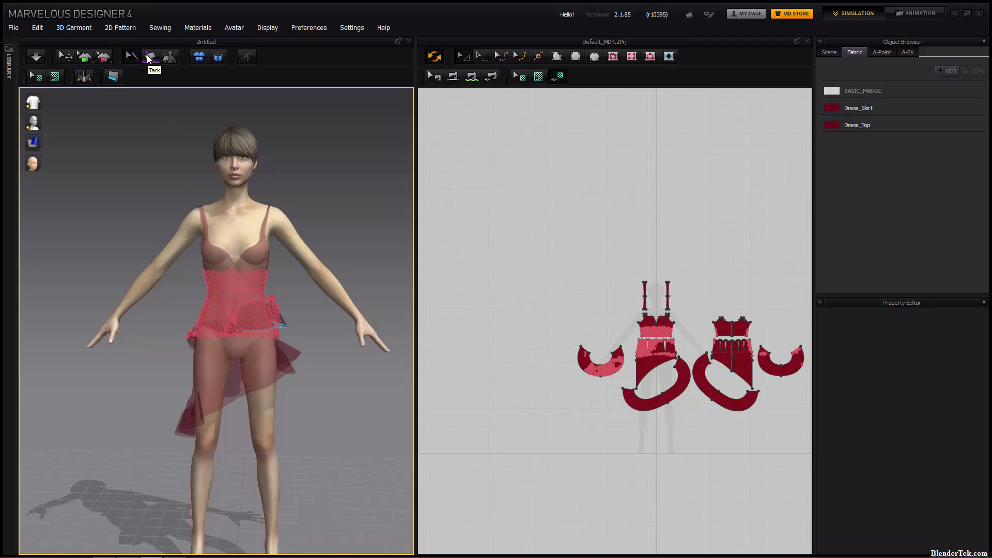
click(218, 57)
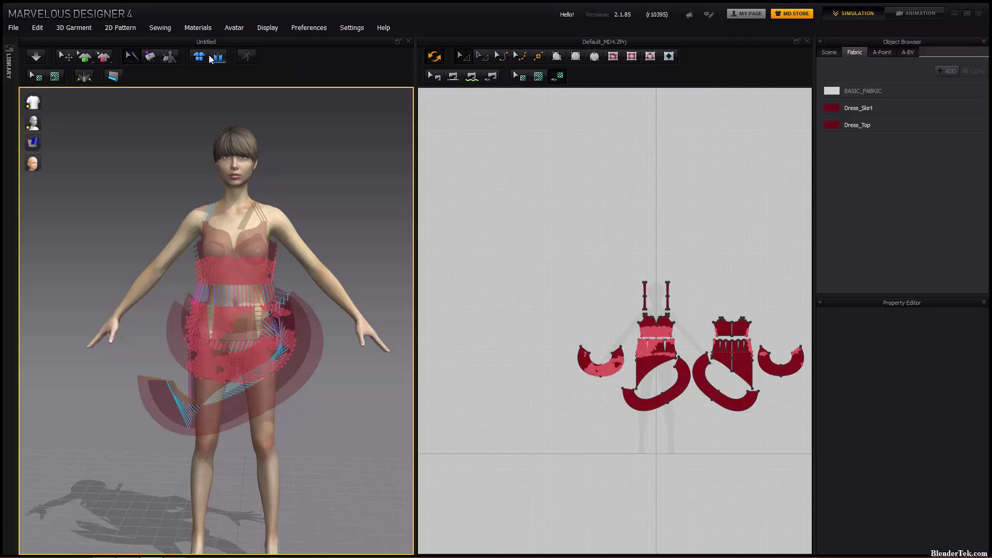
click(198, 57)
scroll(302, 206, down, 5)
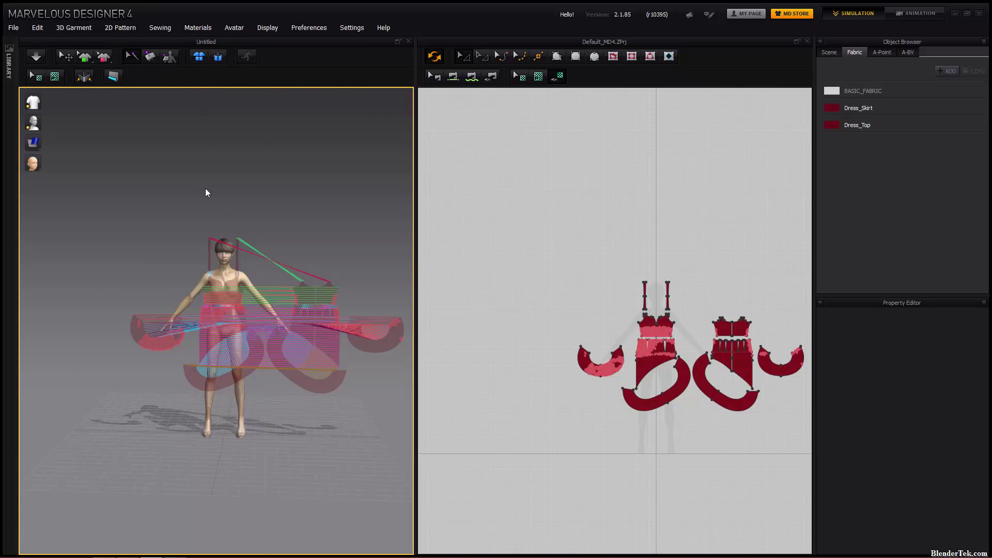
scroll(318, 322, up, 3)
scroll(277, 317, up, 2)
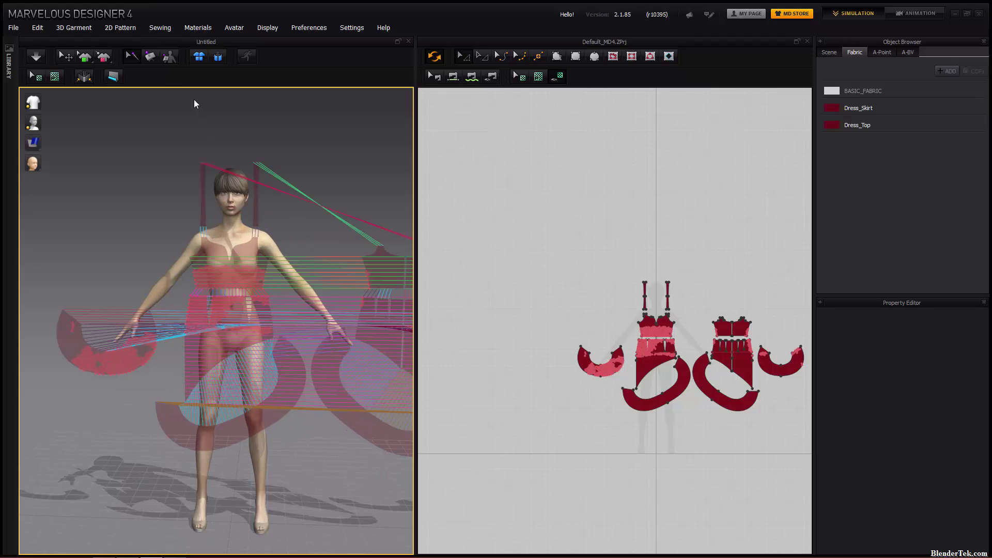
Simulate the garment from its flat 2D arrangement and stop the simulation
click(65, 57)
scroll(327, 332, down, 4)
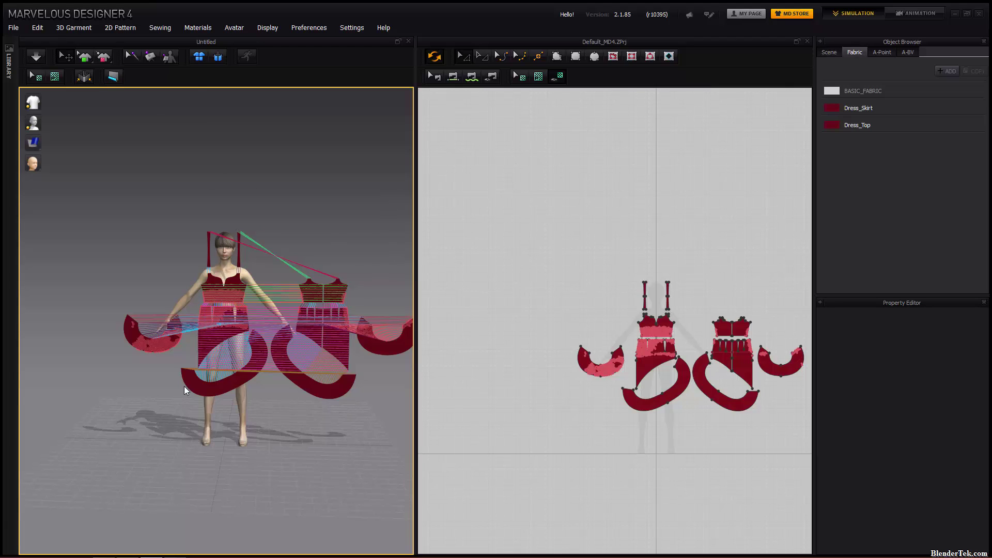
click(36, 56)
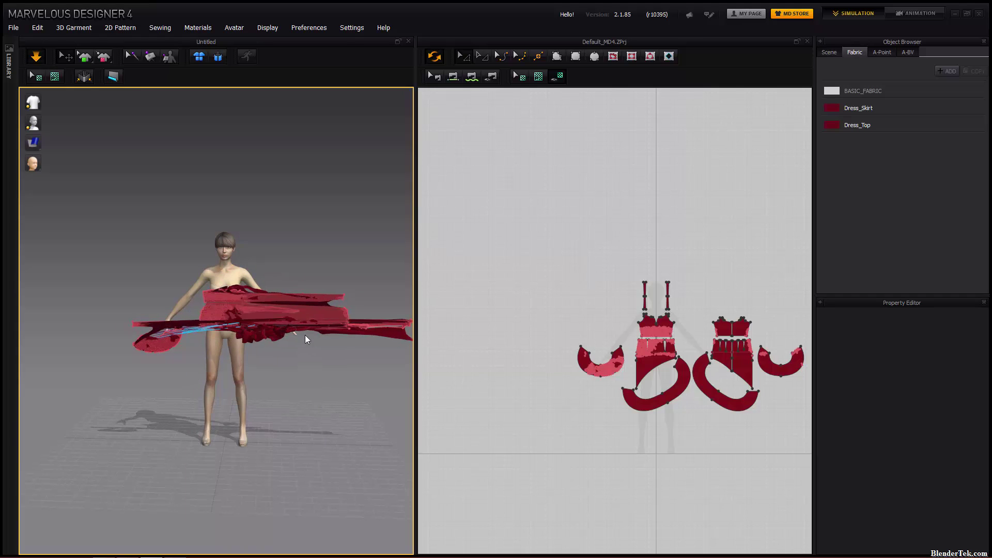
click(40, 56)
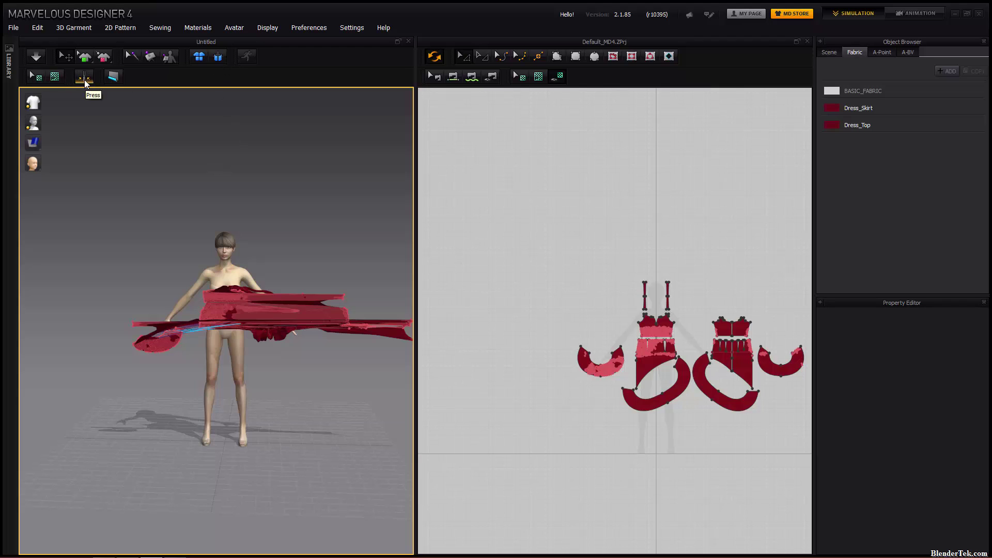
Undo the simulation and both arrangement resets to restore the draped dress
click(112, 82)
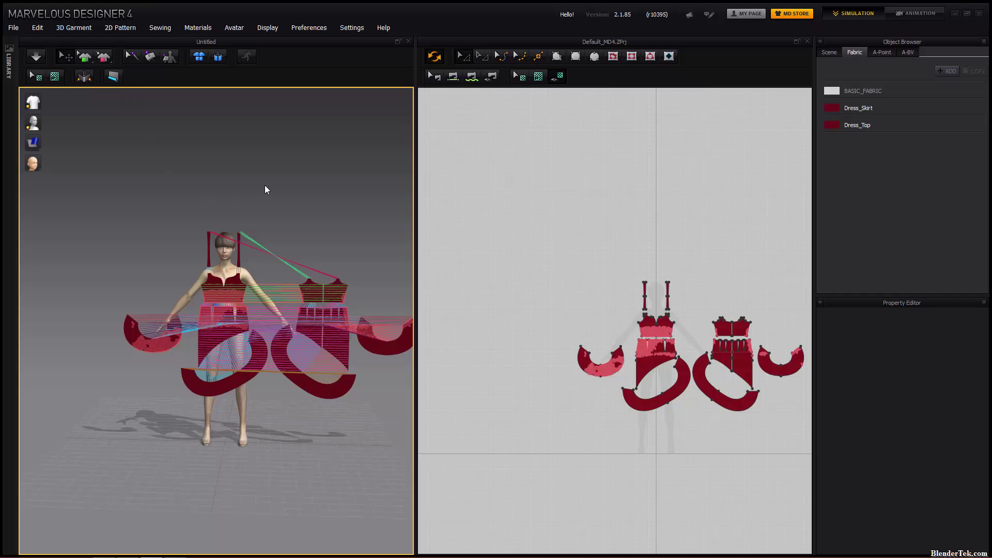
key(space)
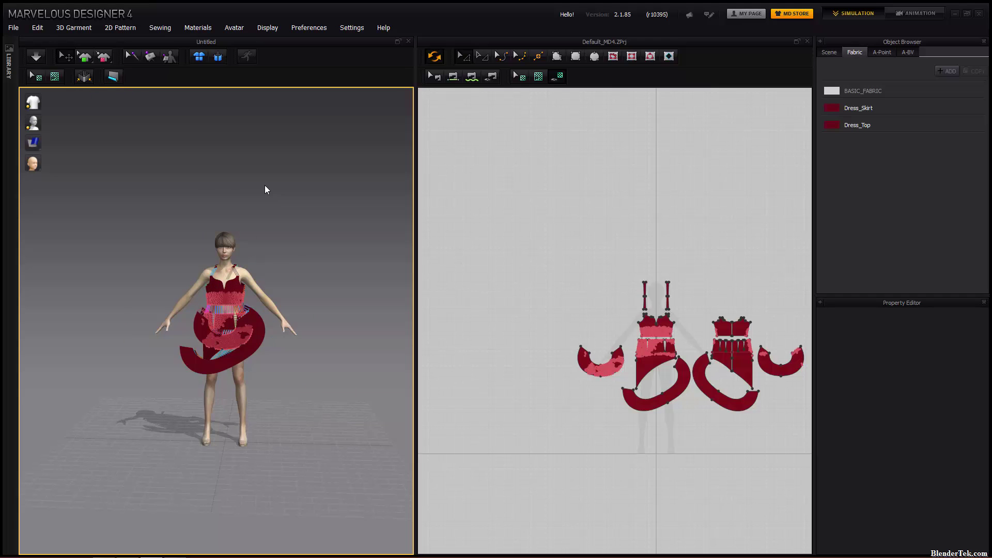
scroll(247, 339, down, 3)
scroll(247, 334, up, 6)
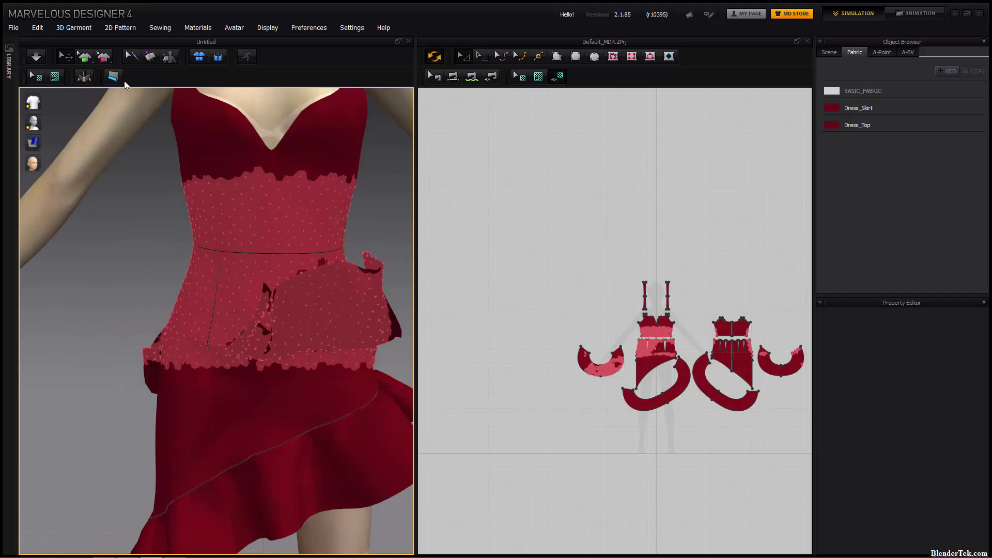
Add piping about 114 mm long along the seam between the front skirt and its lower ruffle
click(86, 80)
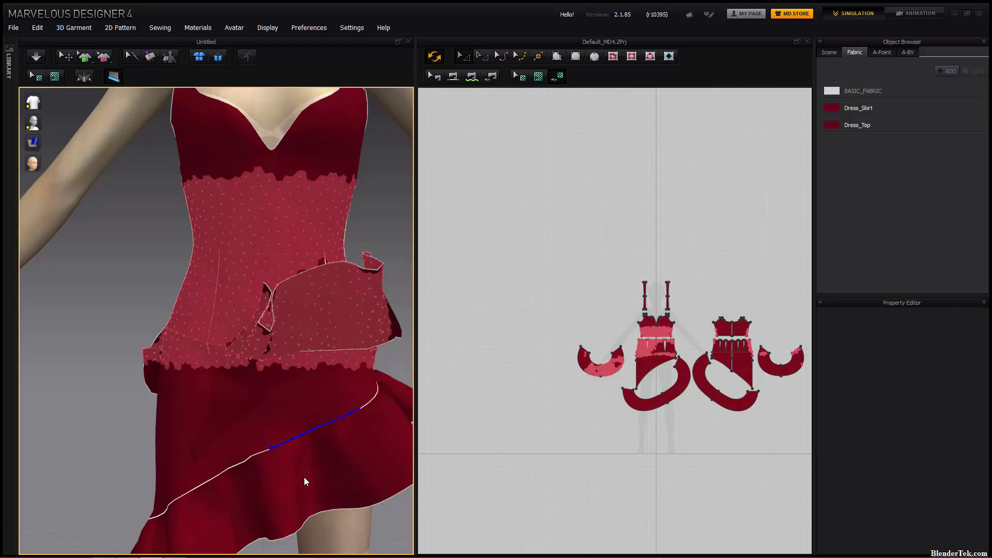
double_click(353, 410)
scroll(340, 457, up, 3)
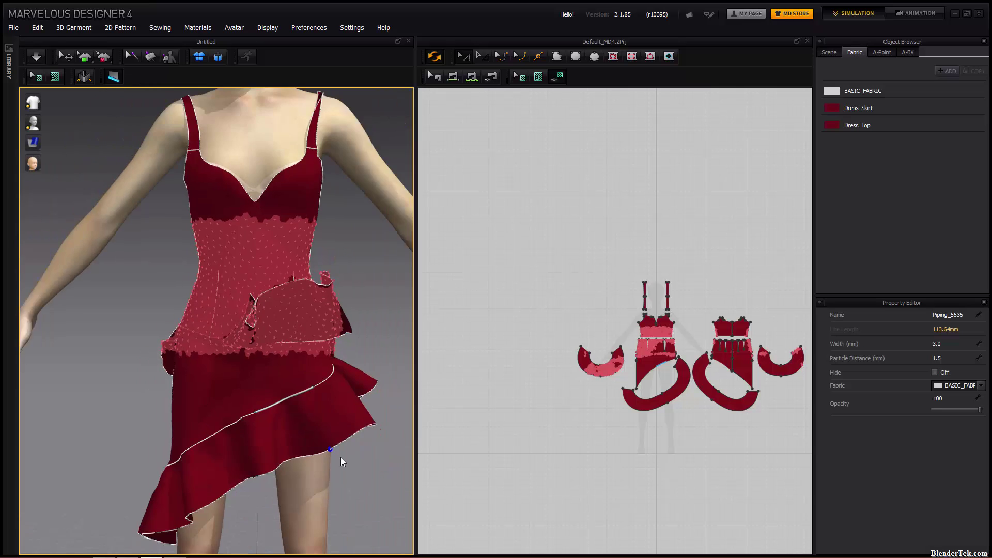
Examine the skirt seam's piping up close and from its open end, and clear its selection over the flat pattern
scroll(338, 457, down, 5)
scroll(337, 457, down, 2)
middle_drag(333, 461, 225, 257)
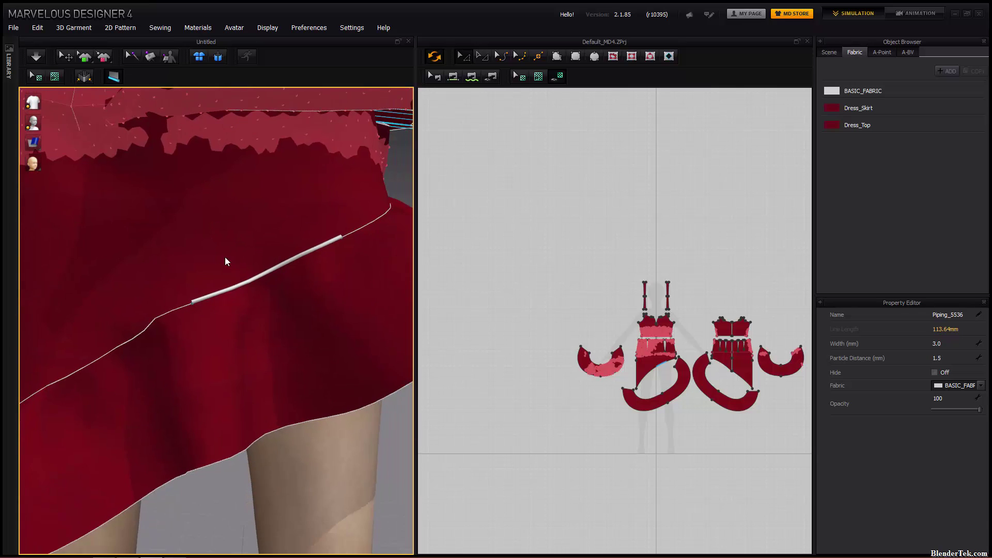
scroll(258, 290, up, 3)
scroll(227, 285, up, 5)
scroll(155, 227, down, 2)
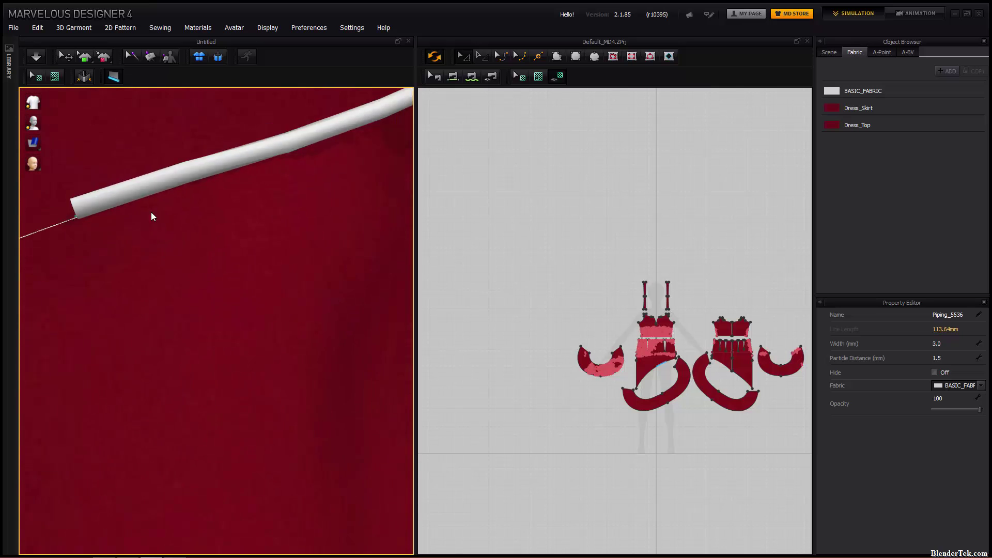
right_drag(135, 234, 202, 238)
middle_drag(264, 258, 232, 273)
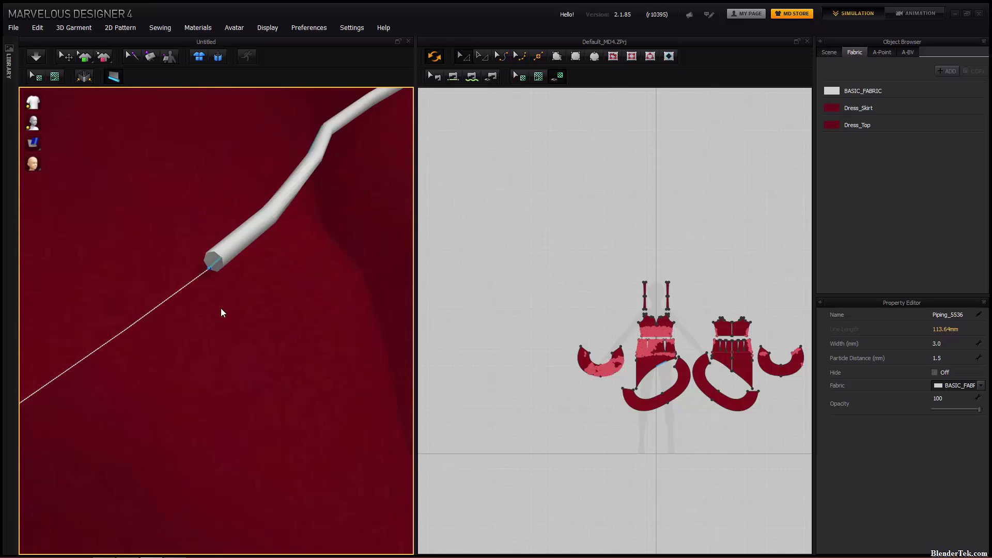
scroll(245, 329, down, 10)
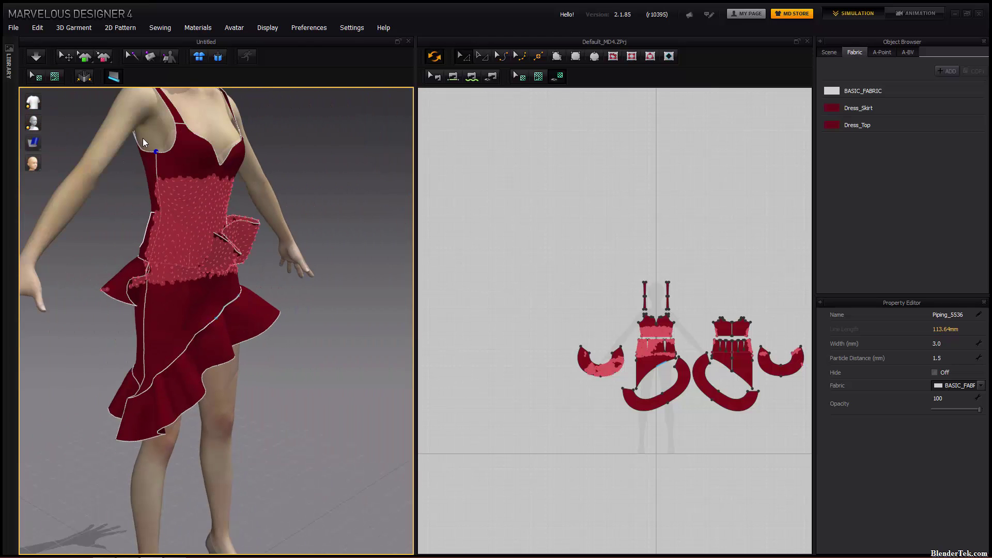
click(609, 273)
scroll(632, 273, up, 3)
scroll(739, 355, down, 6)
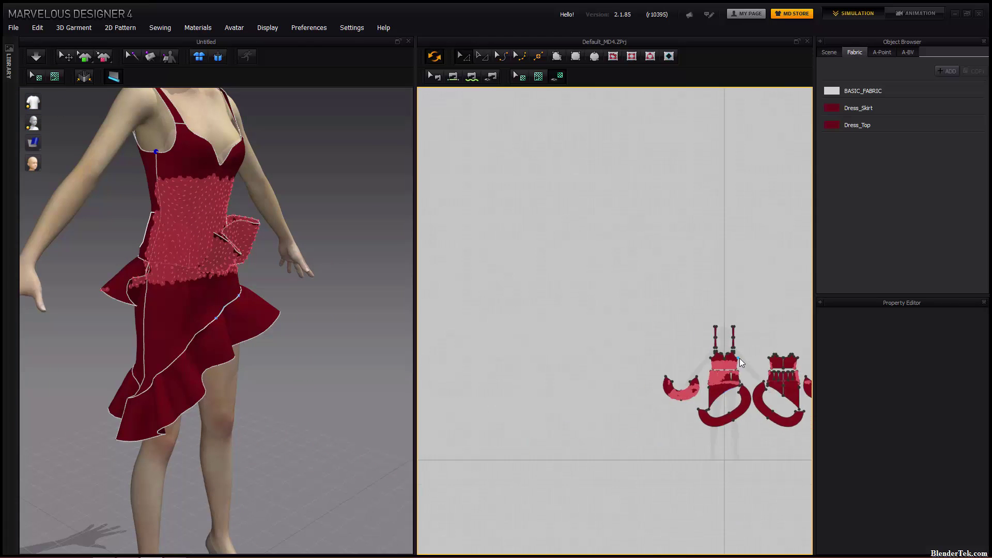
middle_drag(715, 349, 611, 308)
scroll(610, 308, up, 1)
scroll(600, 326, up, 6)
scroll(592, 337, down, 3)
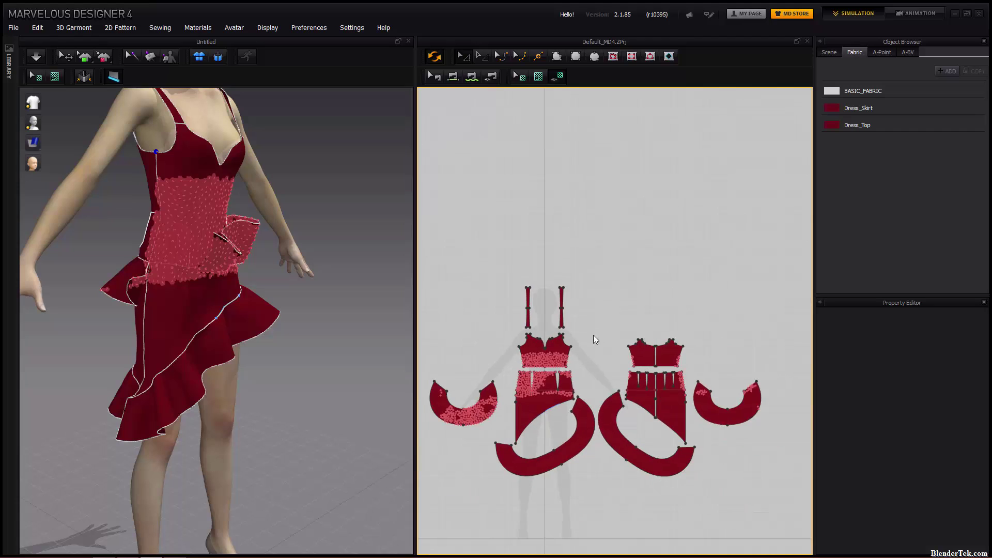
click(13, 29)
mouse_move(352, 27)
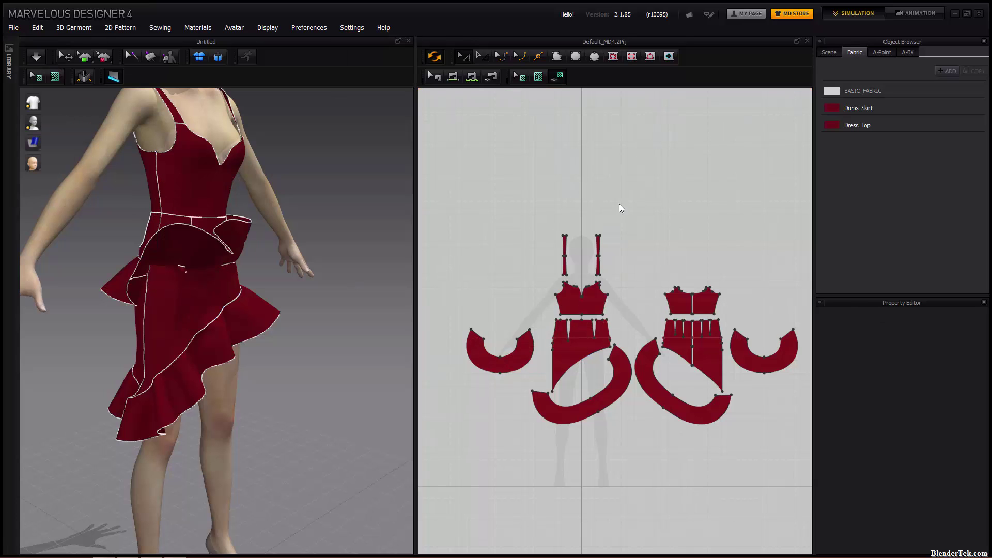
middle_drag(674, 220, 565, 160)
right_drag(565, 165, 725, 203)
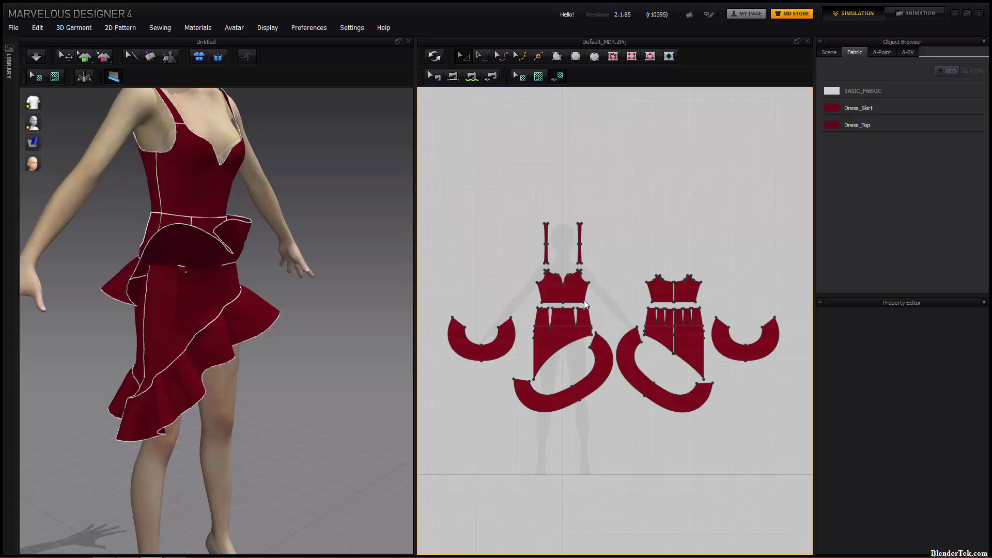
Draw a rectangular pattern piece with an outline of about 1977 mm above and between the front and back bodices, and undo it
click(575, 55)
drag(665, 141, 623, 229)
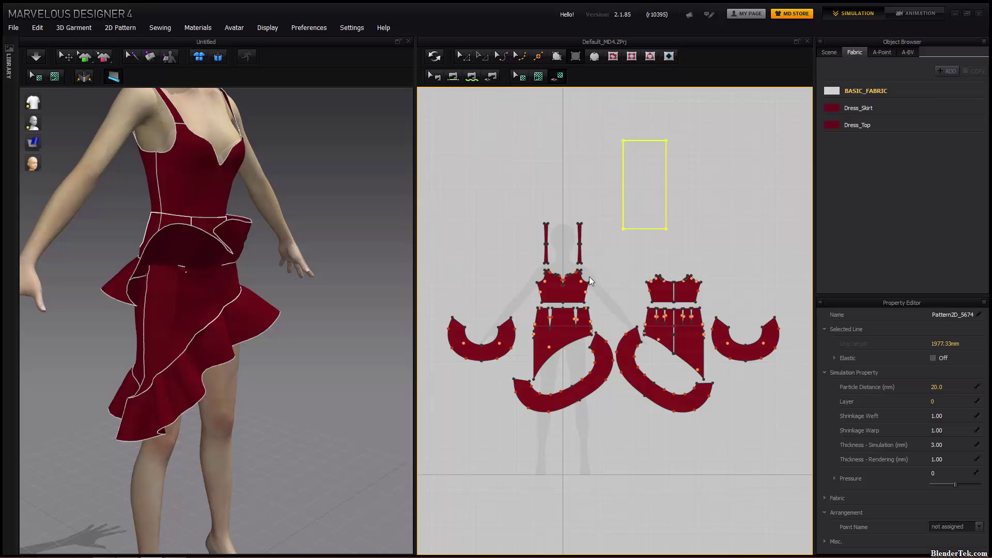
click(616, 273)
click(472, 295)
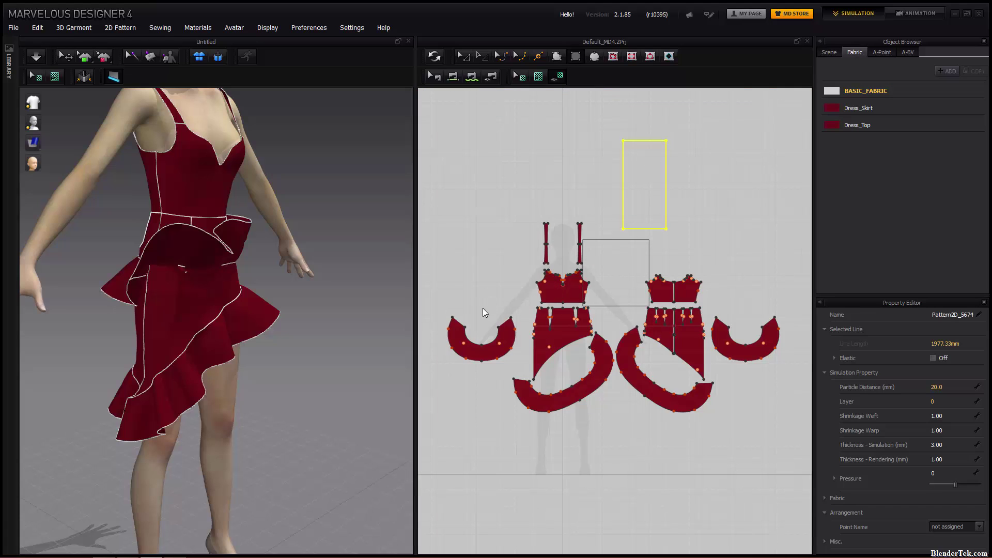
key(ctrl+z)
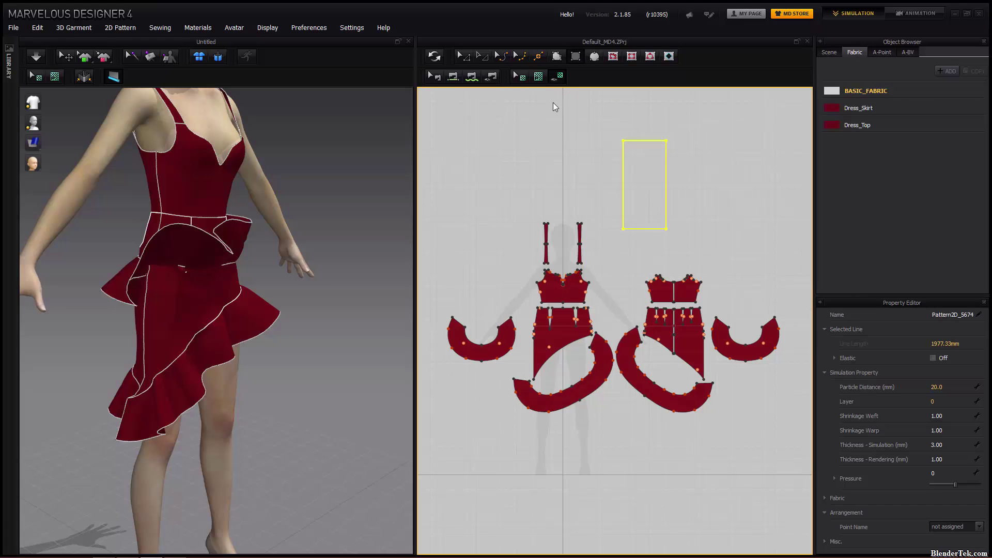
key(ctrl+z)
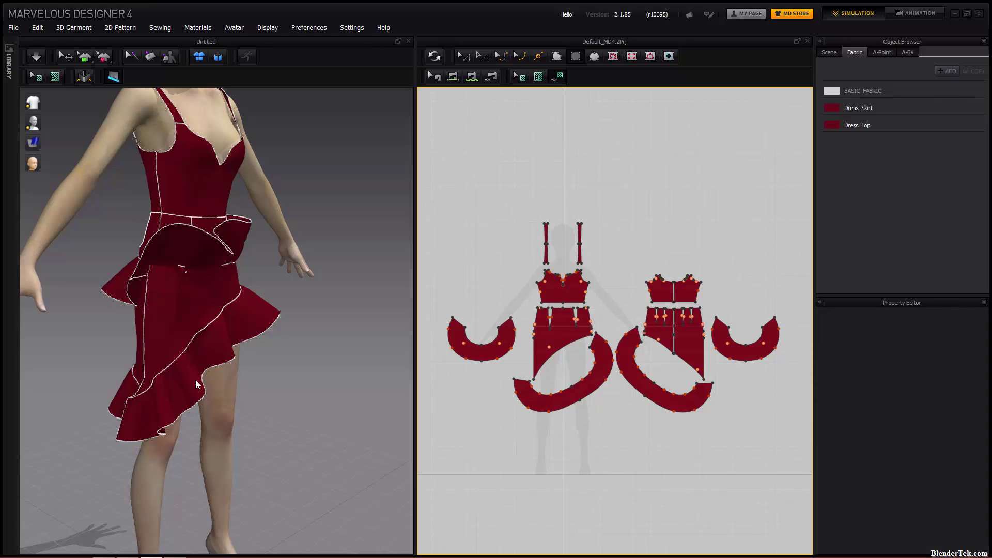
Draw a rectangular pattern with an outline of about 3713 mm over the front dress pieces, and delete it
scroll(232, 302, down, 1)
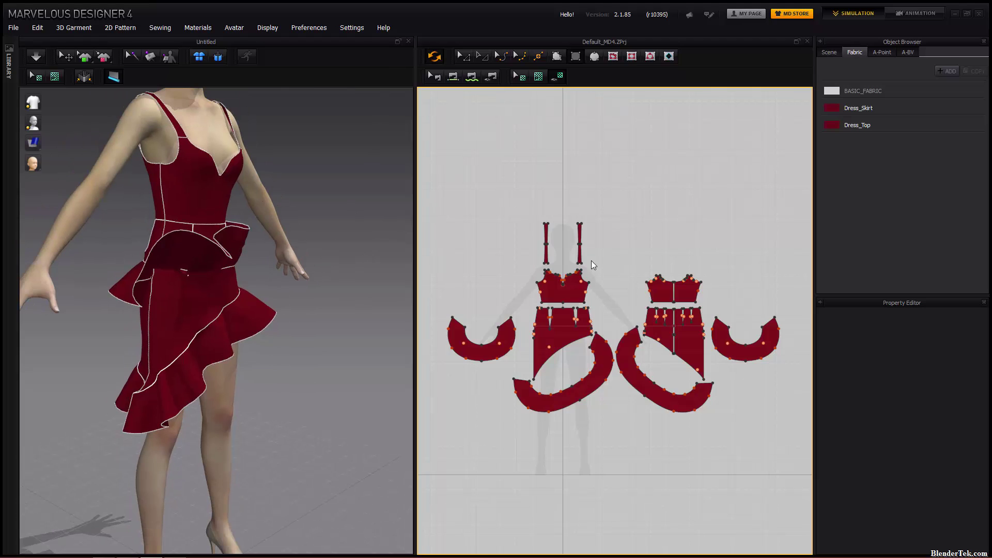
drag(607, 251, 522, 412)
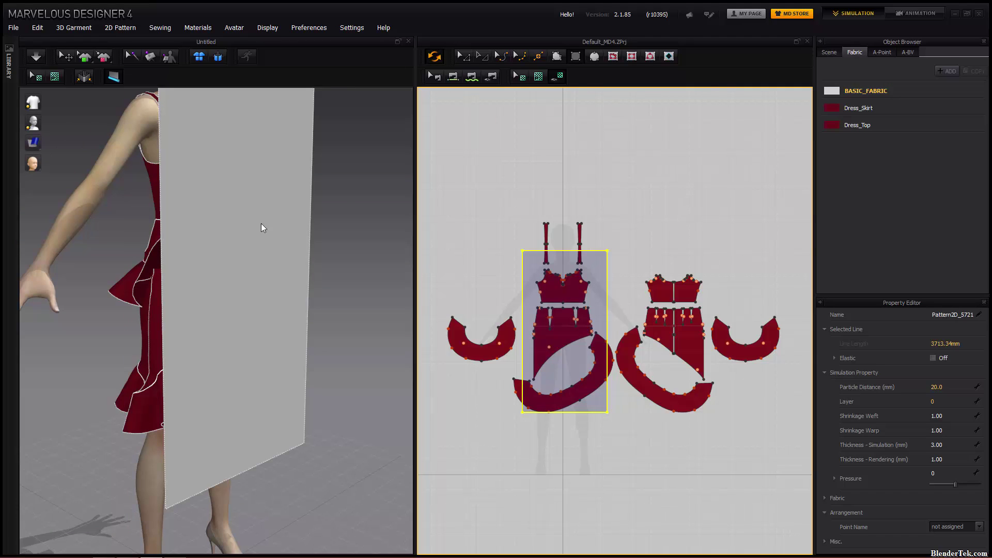
key(Delete)
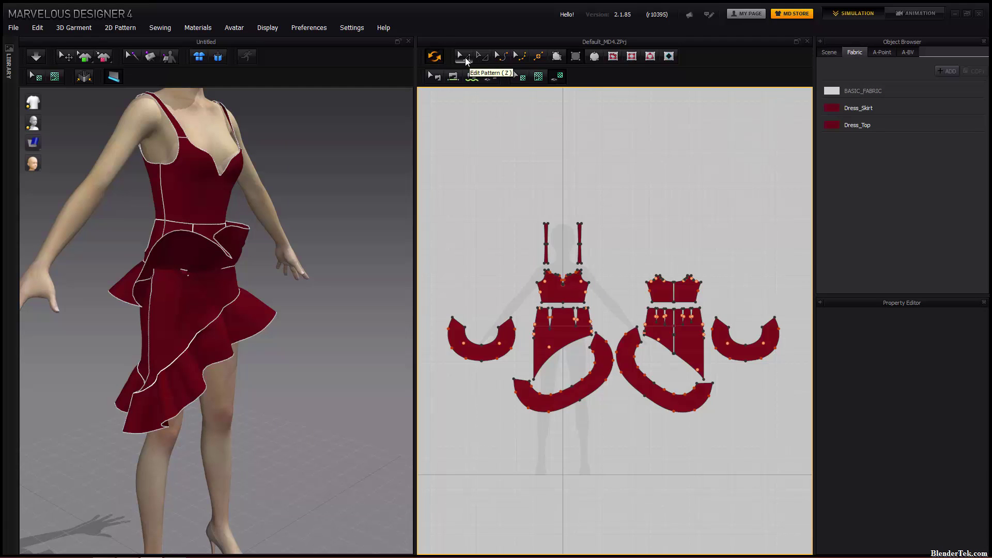
Pull the upper inner corner point of one shoulder strap toward the avatar's head with Edit Pattern, and undo the change
scroll(562, 253, down, 3)
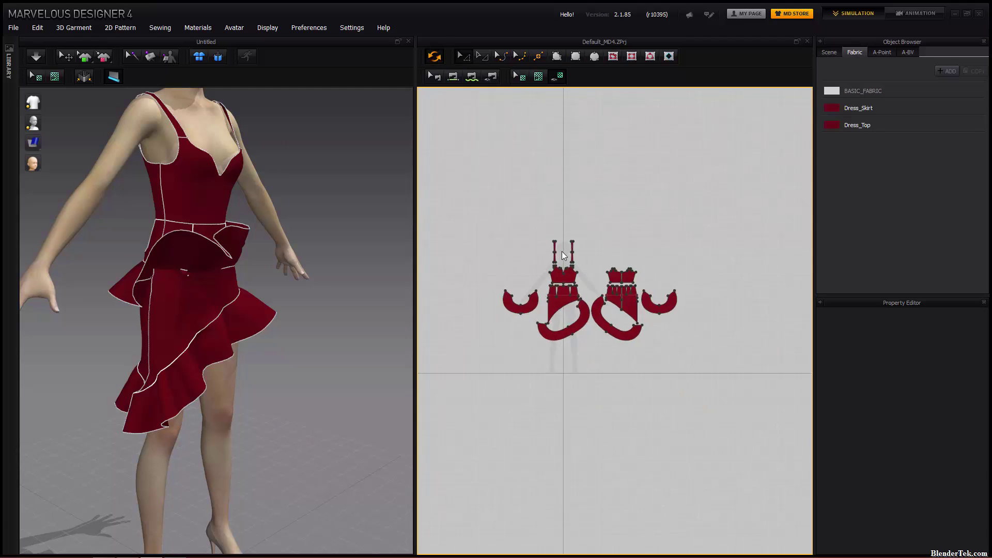
scroll(562, 251, up, 10)
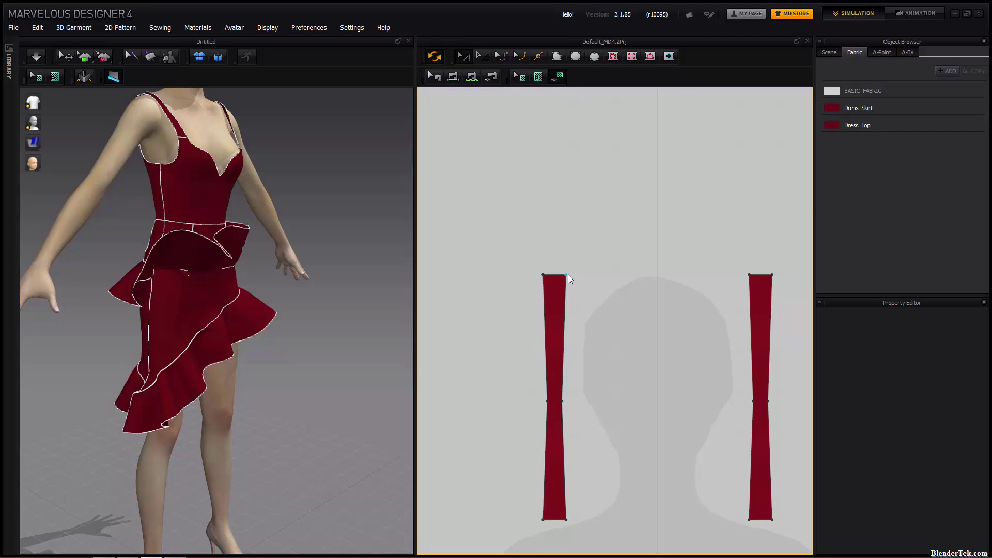
click(567, 275)
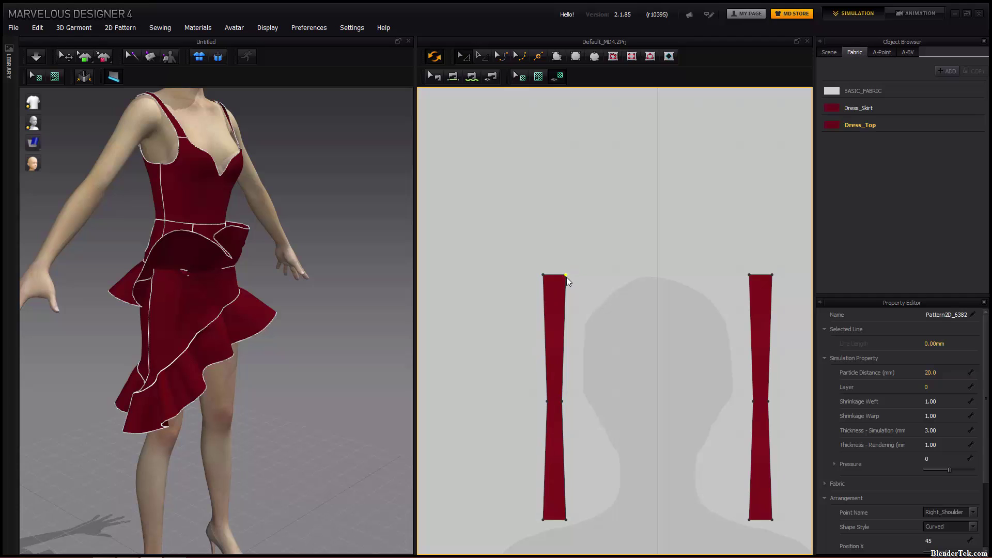
drag(566, 277, 668, 216)
mouse_move(590, 314)
mouse_down()
mouse_move(642, 194)
mouse_move(573, 279)
mouse_move(591, 298)
mouse_up()
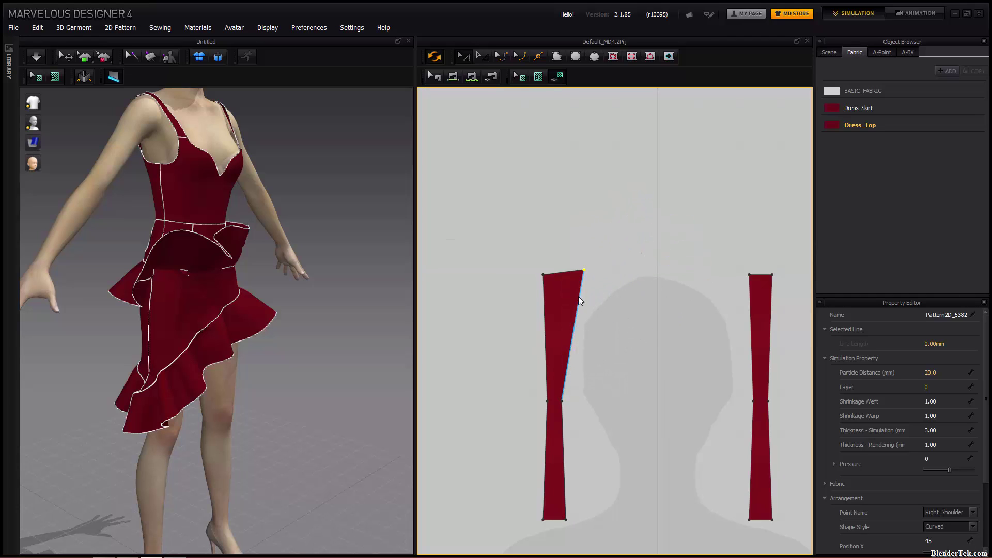
key(ctrl+z)
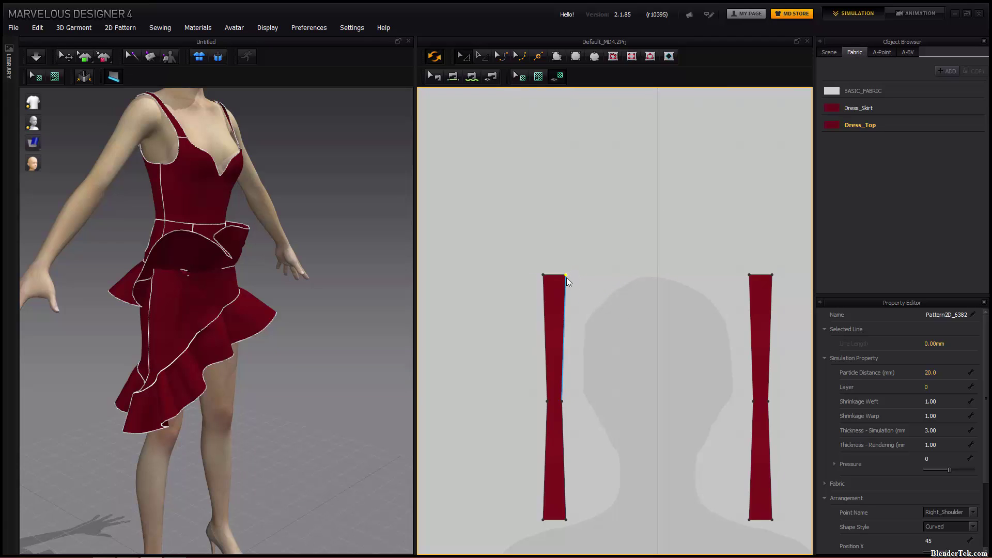
mouse_move(566, 276)
mouse_down()
mouse_move(598, 253)
mouse_move(571, 273)
mouse_move(639, 274)
mouse_move(588, 279)
mouse_move(600, 315)
mouse_move(571, 268)
mouse_move(573, 184)
mouse_move(586, 264)
mouse_move(597, 243)
mouse_move(639, 279)
mouse_move(574, 280)
mouse_move(579, 295)
mouse_move(565, 274)
mouse_up()
Move the same shoulder strap pattern as a whole slightly up and away from the avatar's head
click(485, 55)
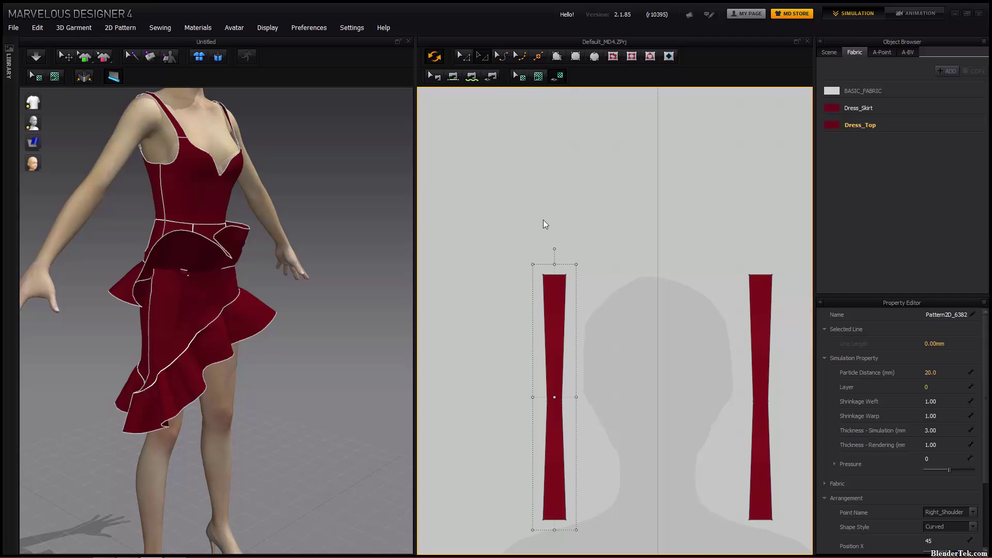
mouse_move(556, 335)
mouse_down()
mouse_move(572, 297)
mouse_move(538, 330)
mouse_up()
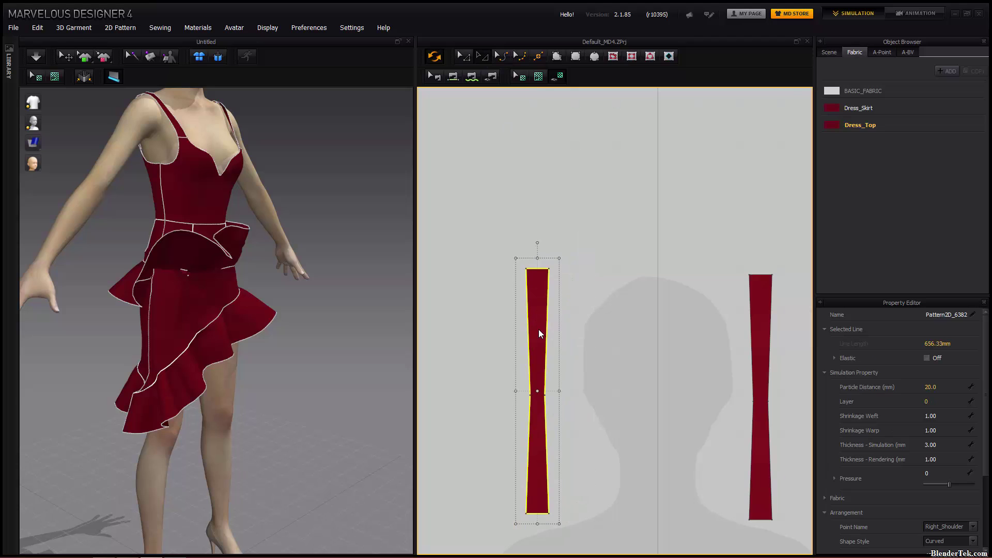
Try widening and rotating the shoulder strap pattern, undo both changes and clear the selection
drag(559, 391, 594, 396)
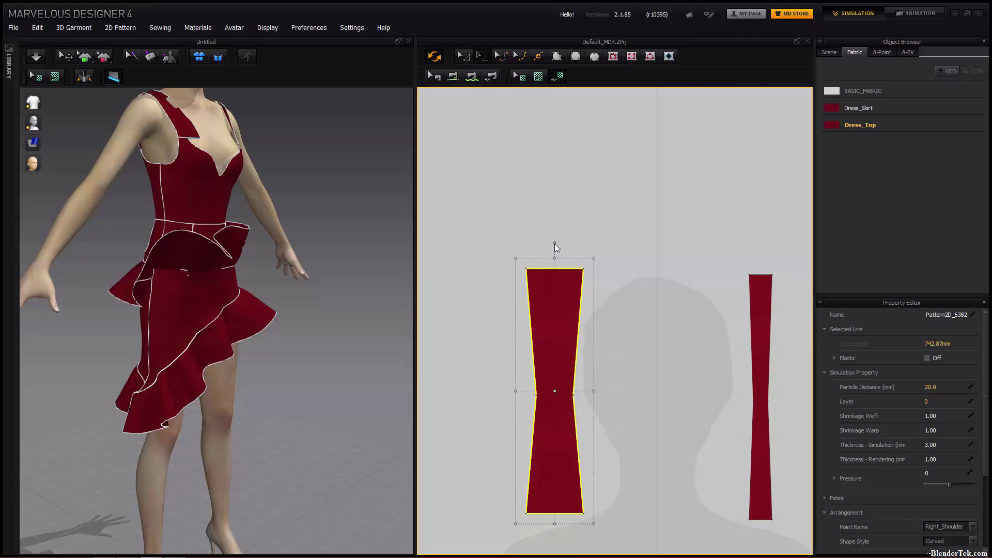
drag(555, 243, 544, 321)
key(ctrl+z)
key(ctrl+z)
click(534, 227)
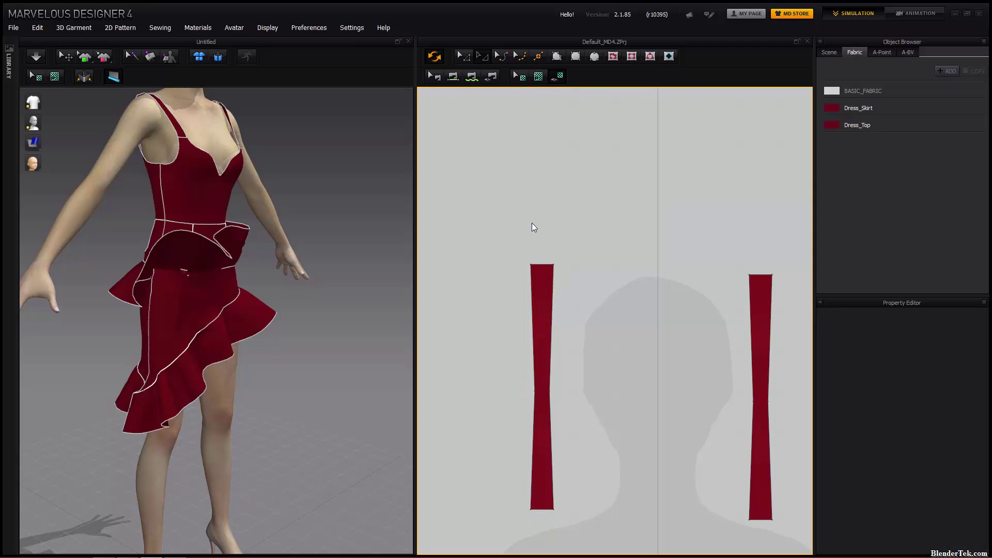
Bow the strap's upper inner edge outward into a curve about 172 mm long, and undo the curvature
click(501, 58)
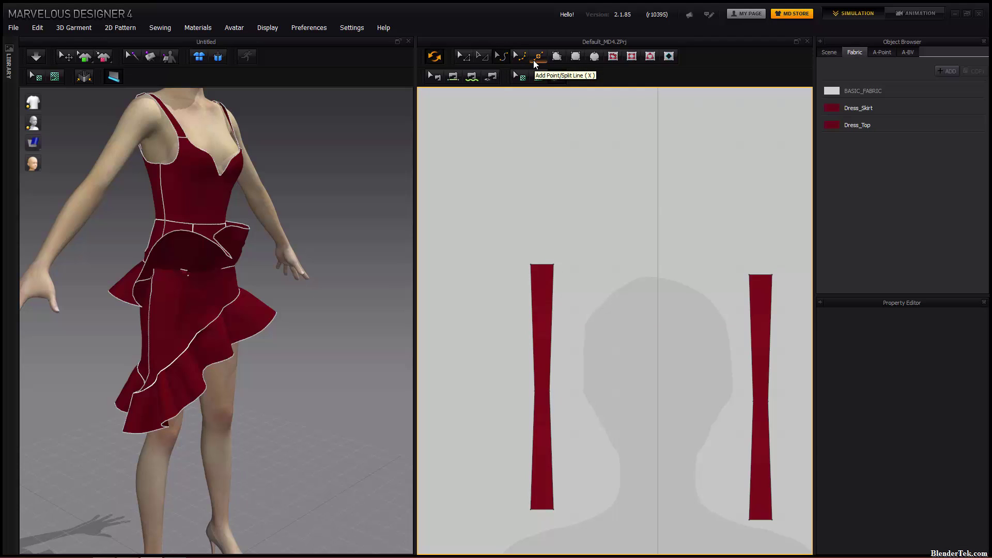
click(552, 326)
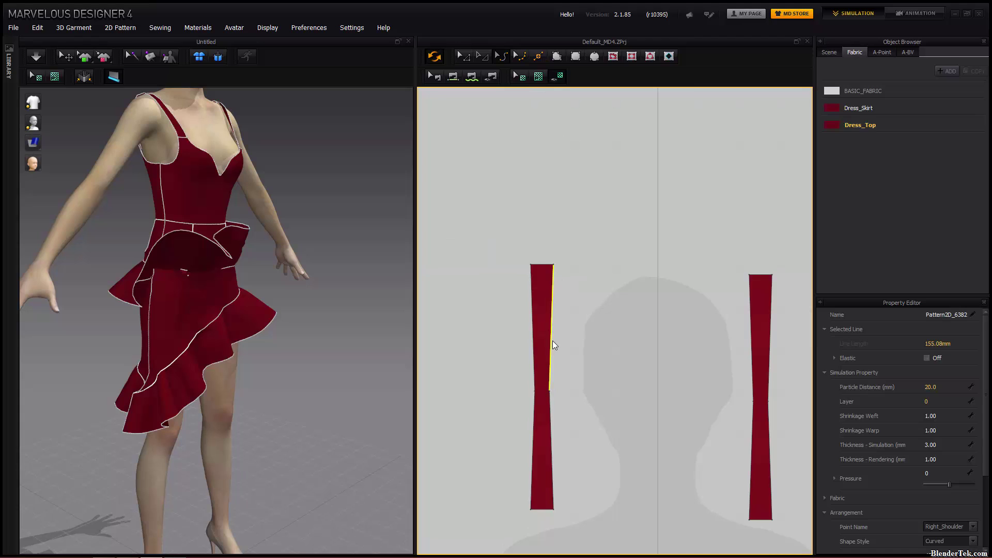
scroll(553, 341, down, 3)
scroll(555, 346, up, 5)
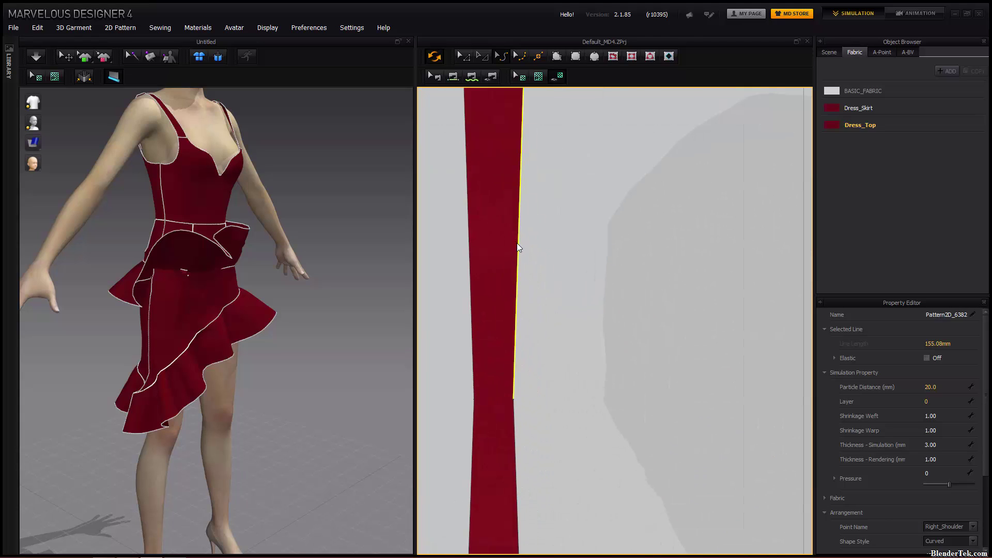
drag(519, 244, 535, 256)
scroll(535, 256, down, 5)
scroll(544, 245, up, 4)
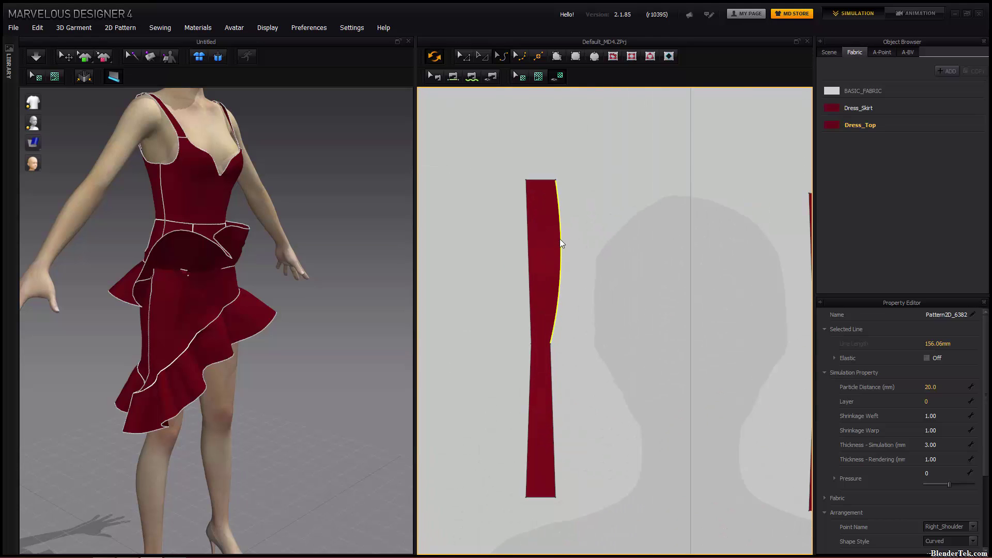
drag(559, 240, 614, 252)
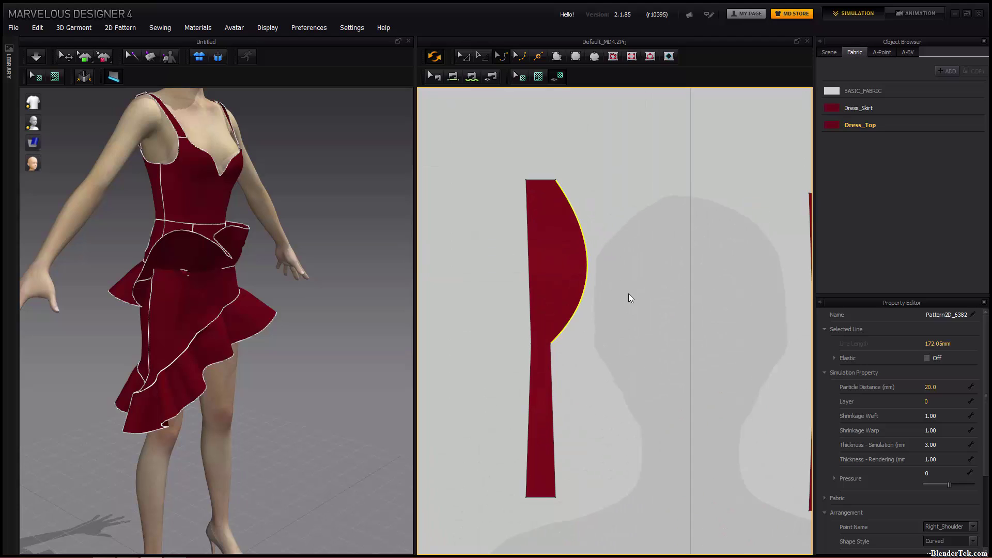
key(ctrl+z)
key(ctrl+z)
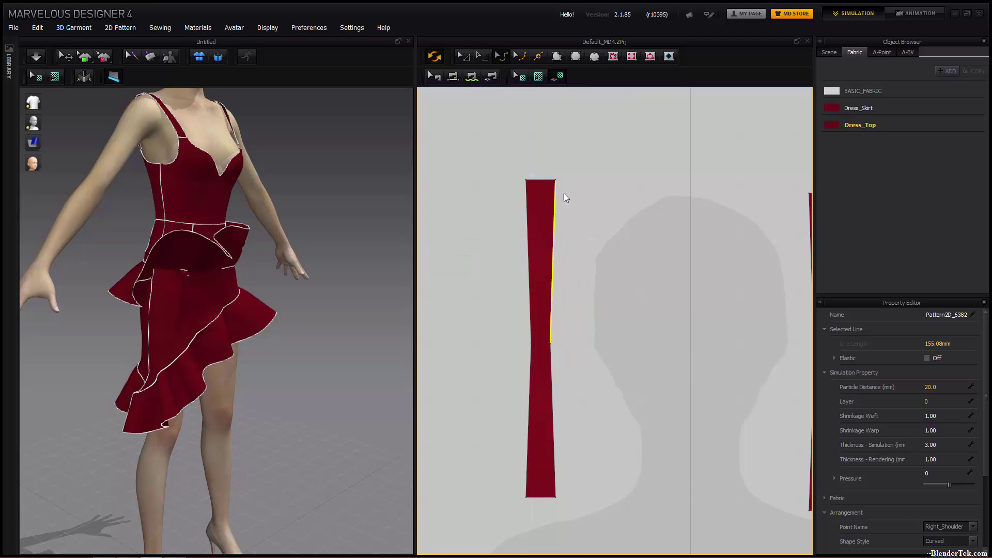
Shape the strap's upper inner edge into an S-curve with two curve points, and undo the bends
key(a)
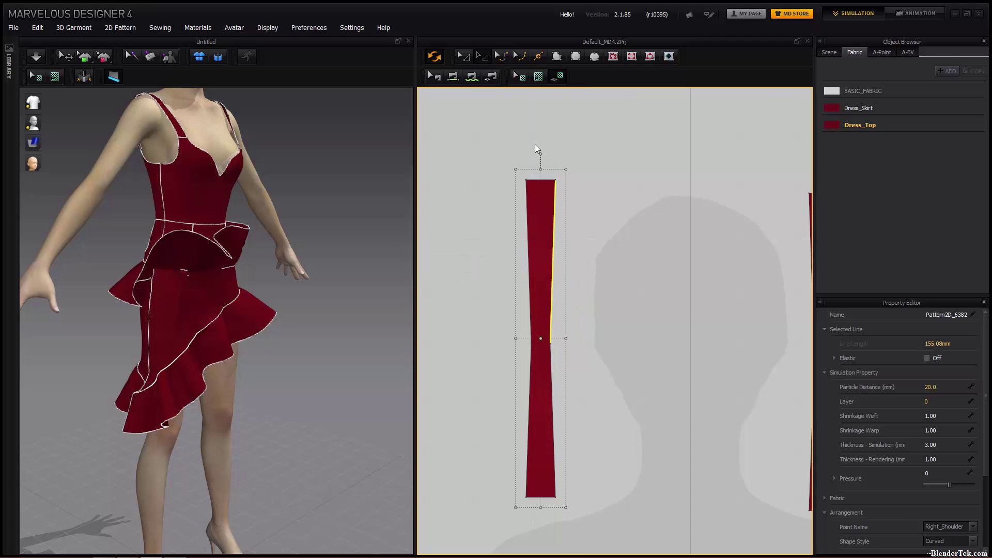
click(516, 57)
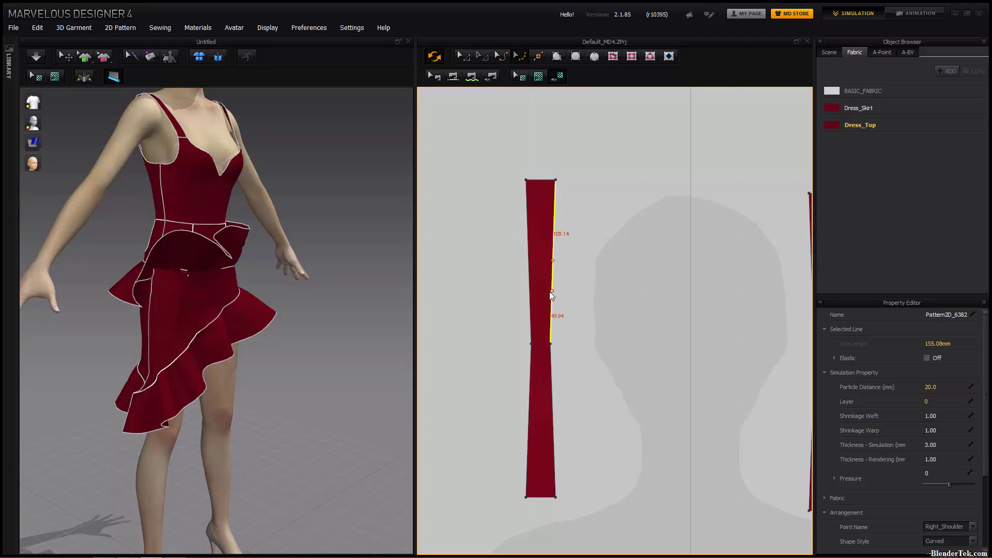
drag(550, 291, 576, 293)
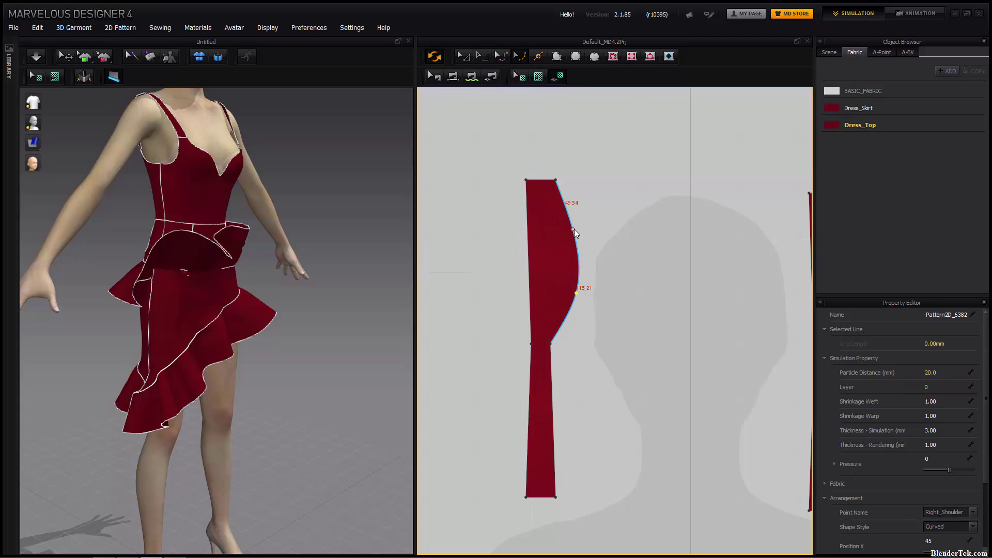
click(573, 231)
drag(568, 231, 559, 237)
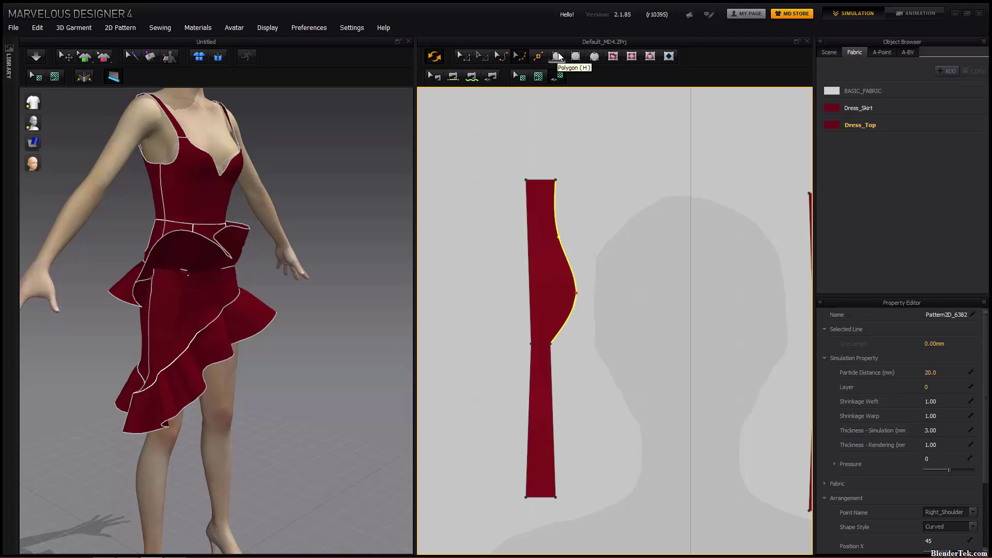
key(ctrl+z)
key(ctrl+z)
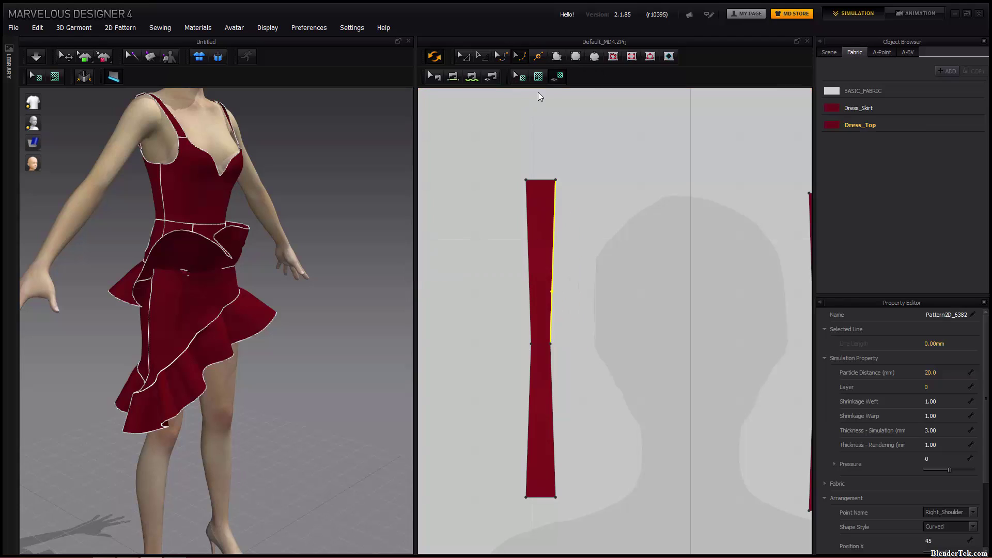
Draw an irregular eight-point polygon pattern with an outline of about 744 mm over the avatar's head, and check it in 3D
click(554, 56)
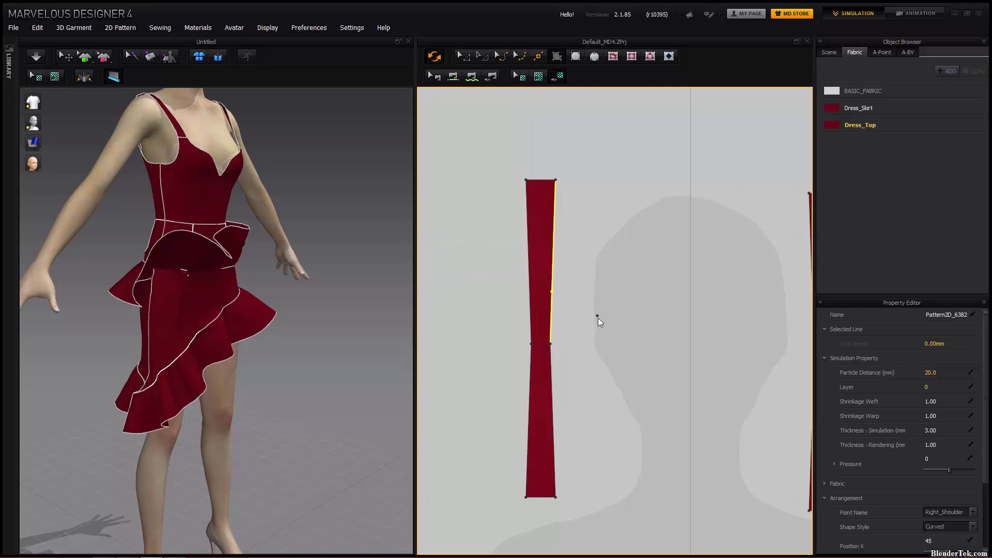
click(596, 184)
click(715, 99)
click(766, 191)
click(674, 208)
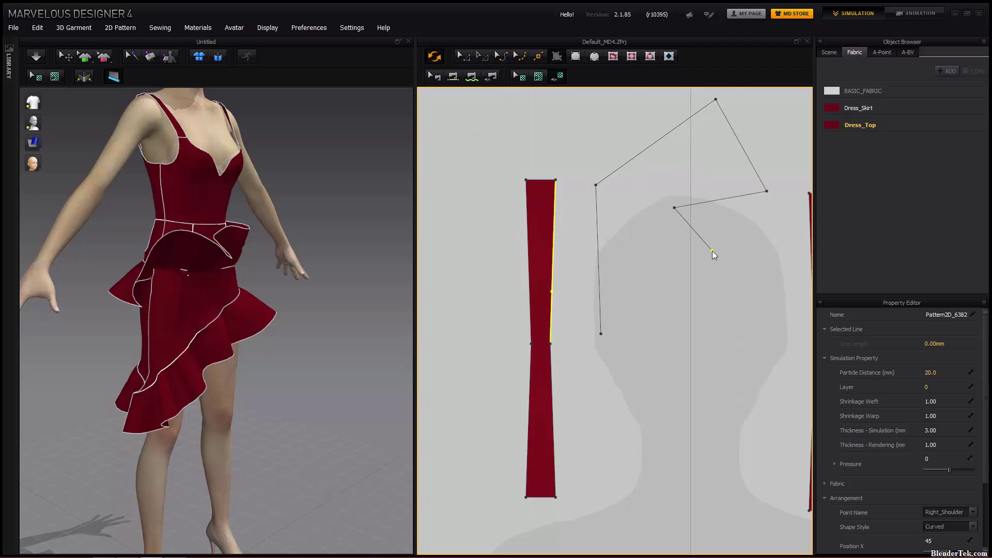
click(698, 365)
click(601, 335)
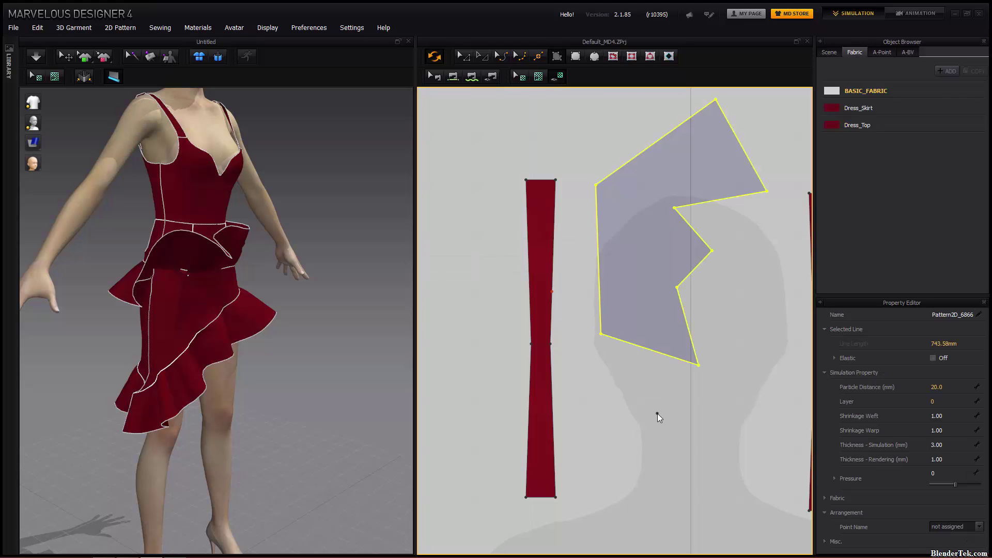
scroll(235, 290, down, 2)
scroll(283, 266, up, 6)
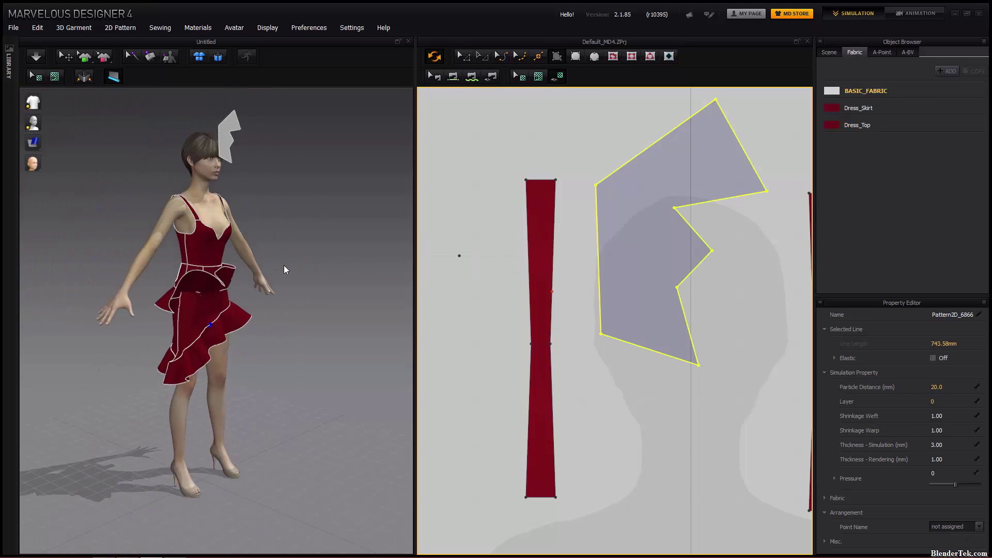
scroll(256, 261, down, 2)
scroll(237, 153, up, 5)
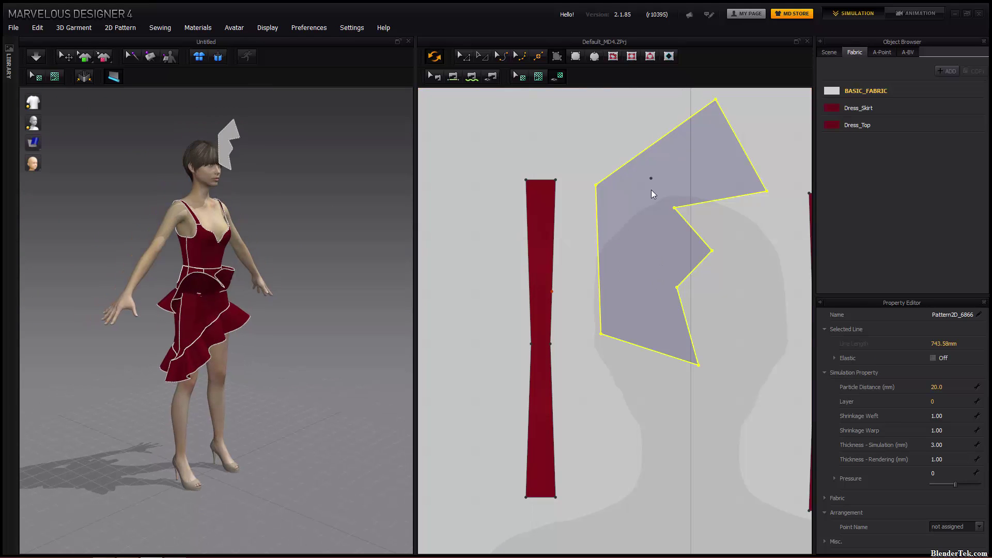
Undo the polygon, draw a rectangular pattern with an outline of about 472 mm over the avatar's head, and undo it
key(ctrl+z)
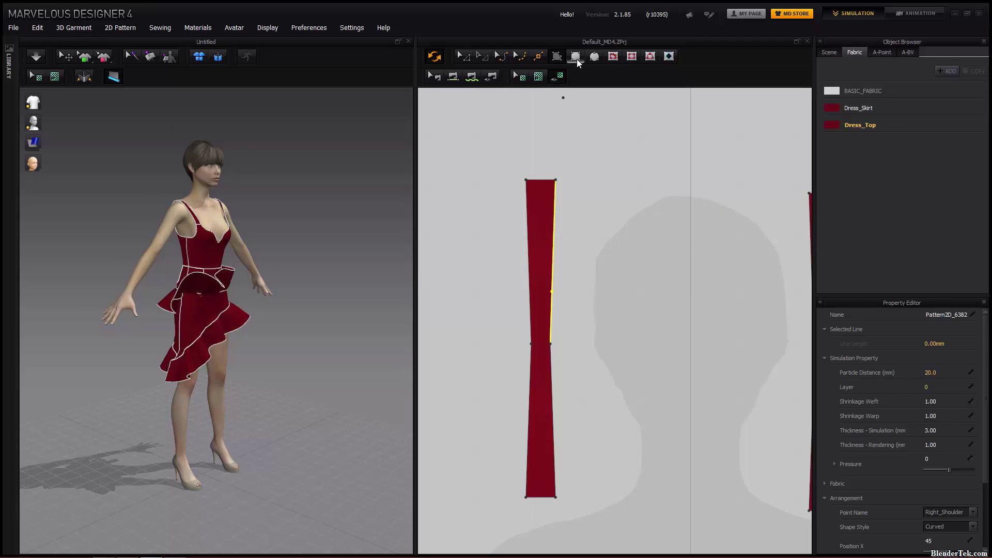
click(575, 57)
drag(688, 181, 585, 327)
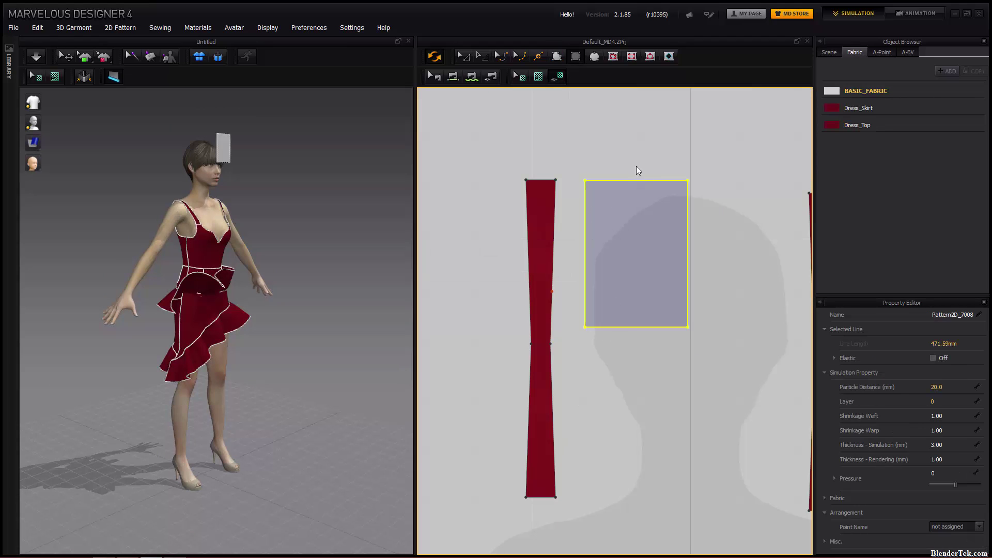
key(ctrl+z)
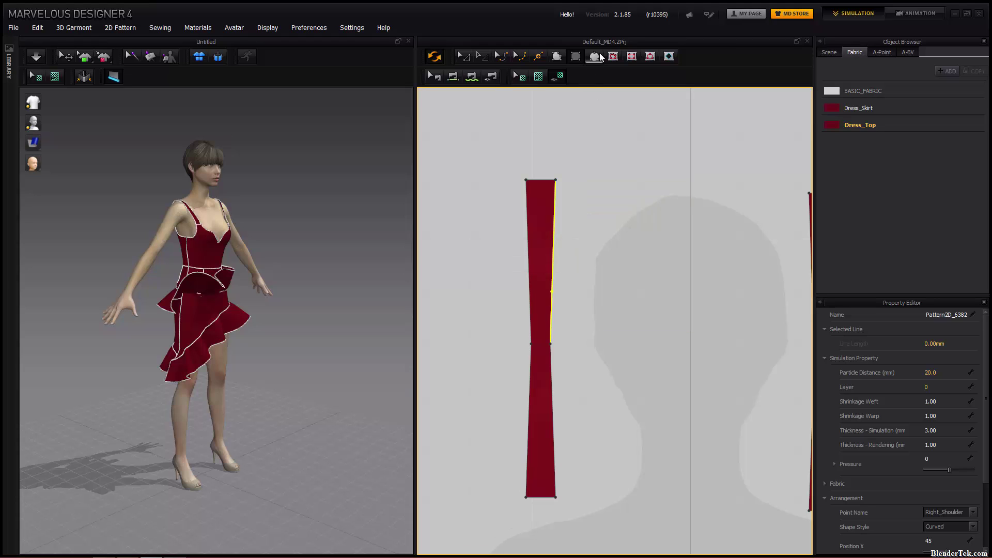
Draw a circular pattern with an outline of about 445 mm above the avatar's head, and undo it
click(598, 56)
drag(698, 173, 643, 235)
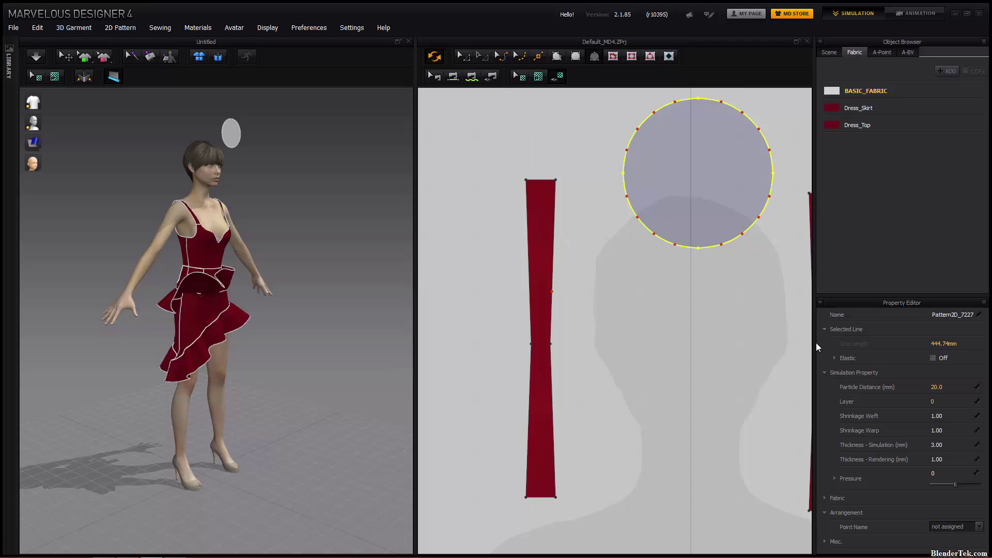
key(ctrl+z)
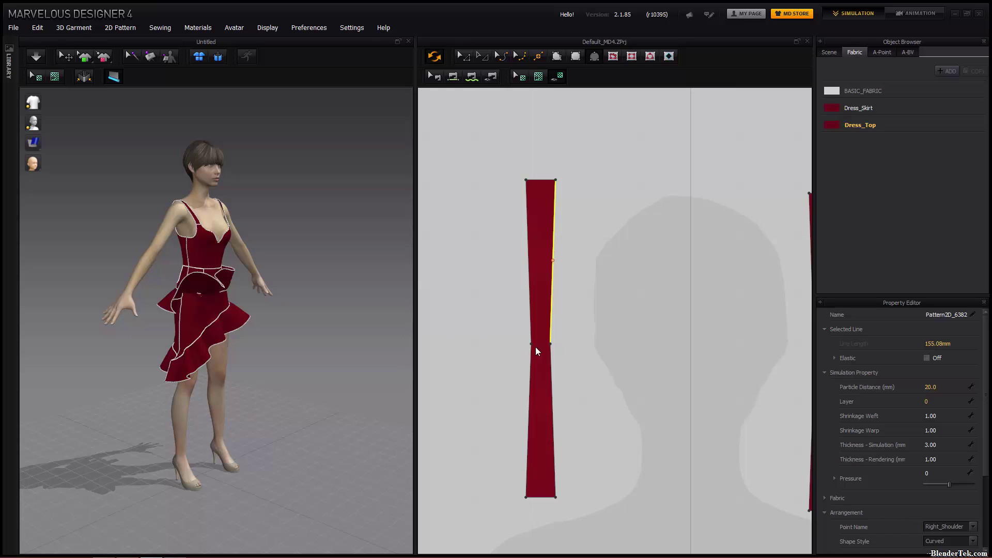
Draw an internal rectangle with an outline of about 405 mm between the front skirt's darts, and check it on the 3D garment
scroll(619, 394, down, 10)
scroll(721, 430, up, 6)
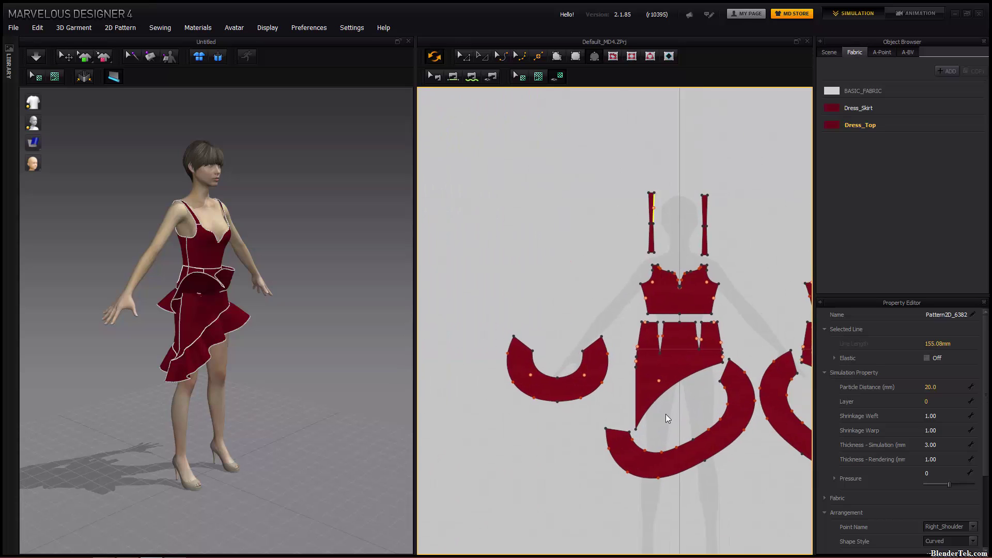
middle_drag(665, 413, 610, 348)
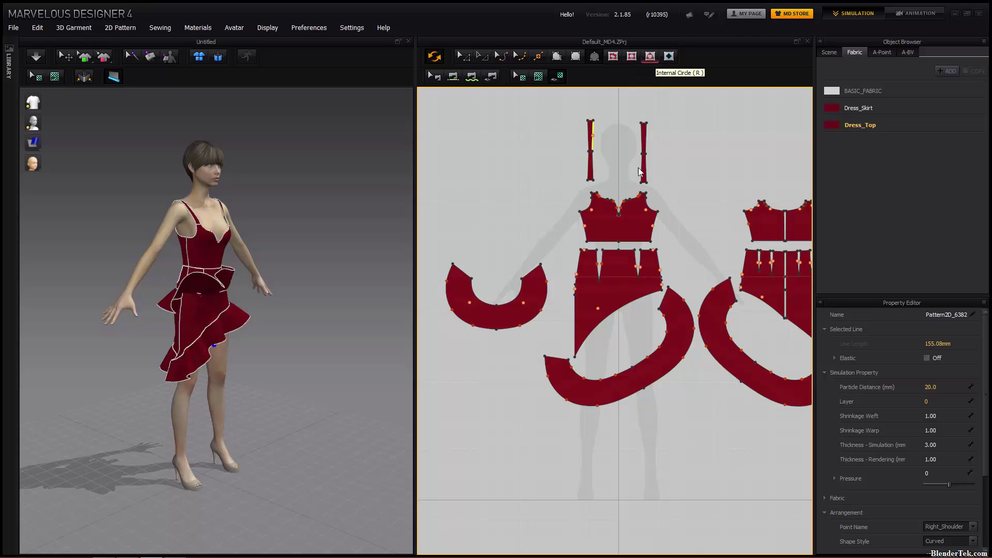
scroll(633, 266, up, 5)
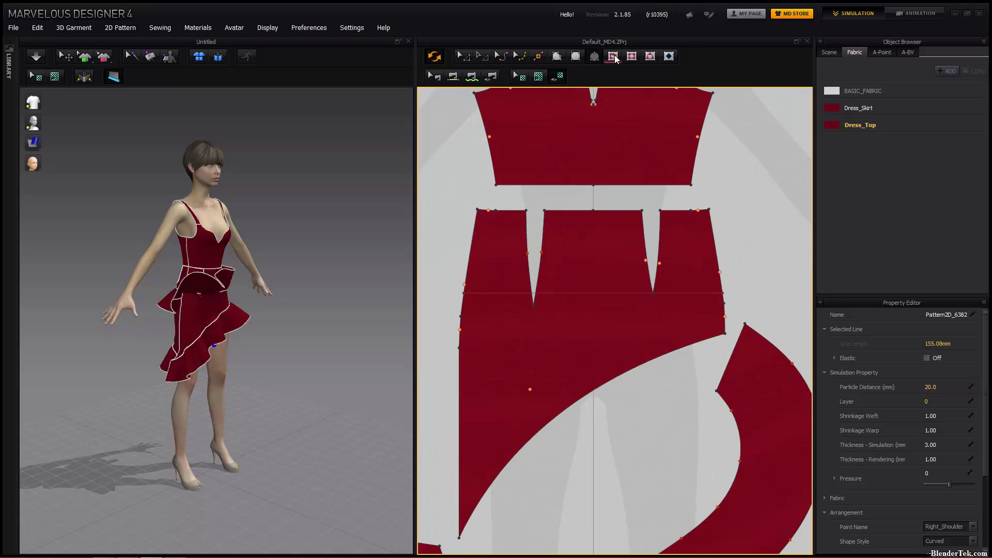
click(633, 58)
drag(608, 245, 566, 326)
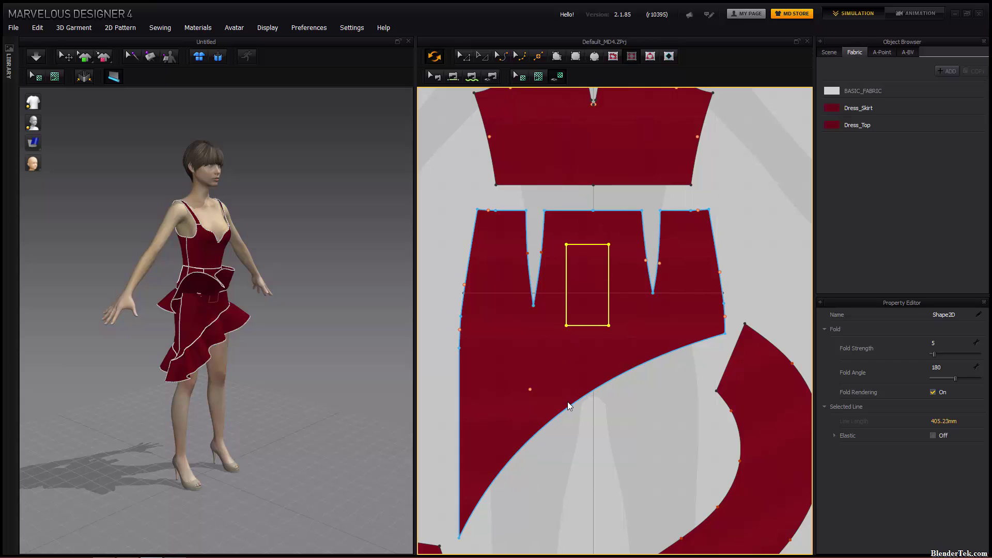
scroll(219, 296, up, 10)
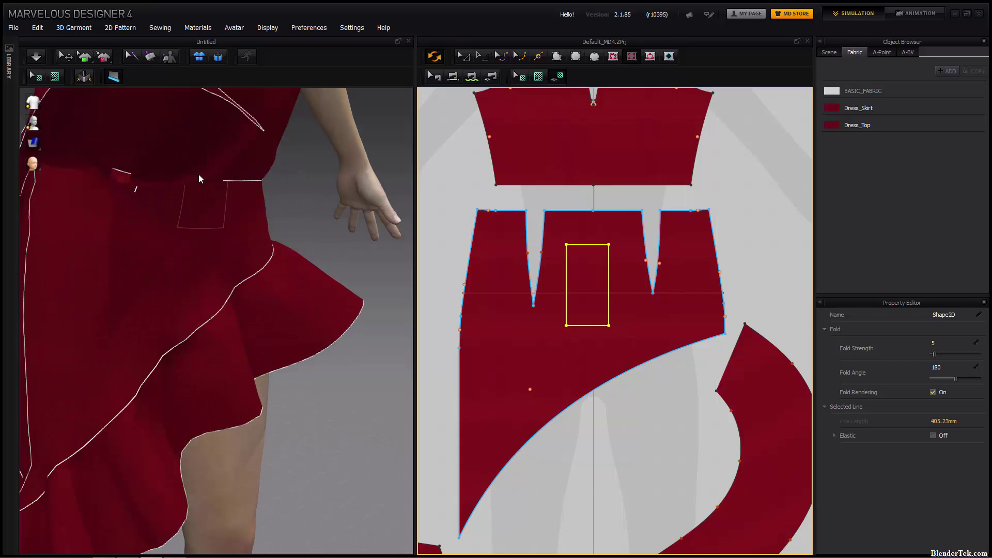
scroll(191, 164, down, 2)
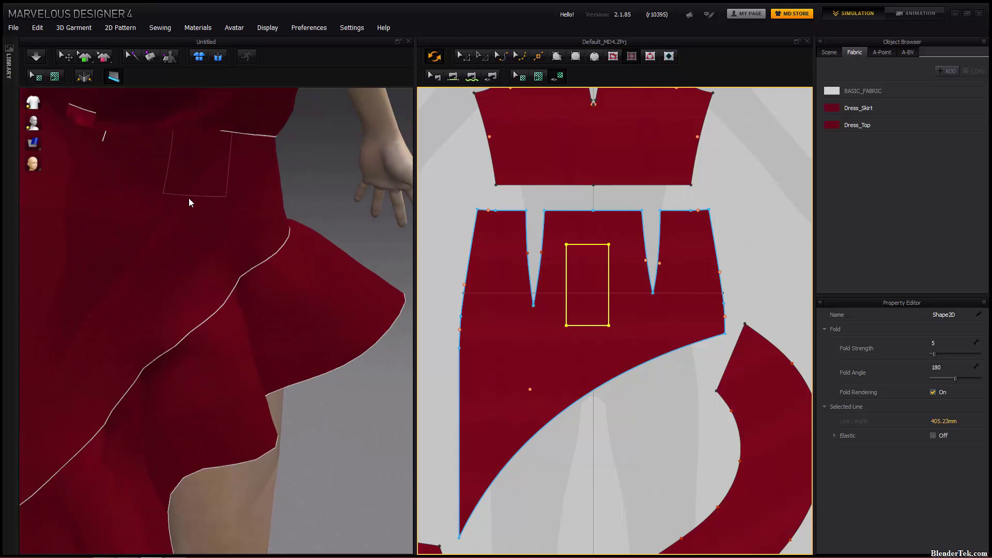
Draw a separate rectangular pattern of about 400 mm outline beside the skirt, compare it with the seams displayed, and undo both rectangles
click(575, 55)
drag(780, 131, 730, 202)
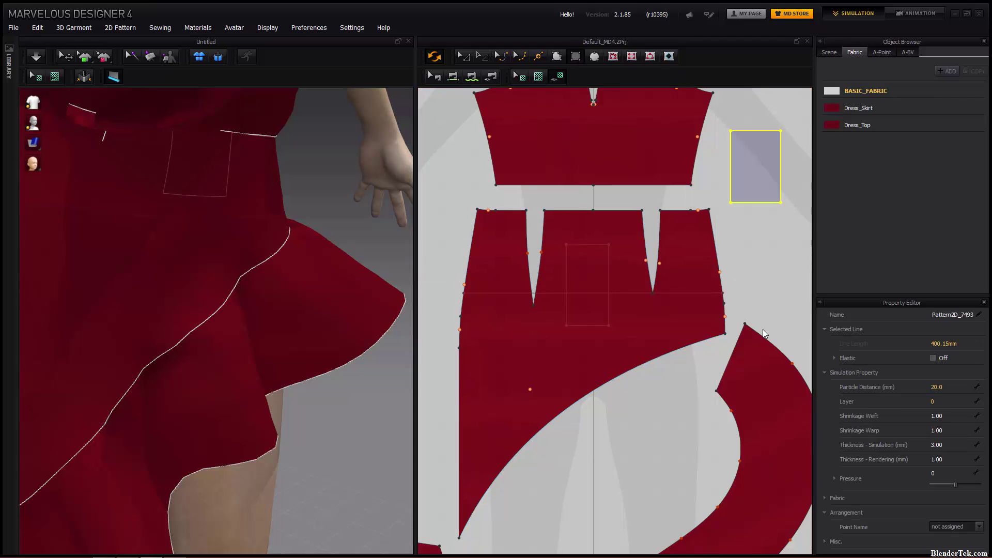
click(469, 75)
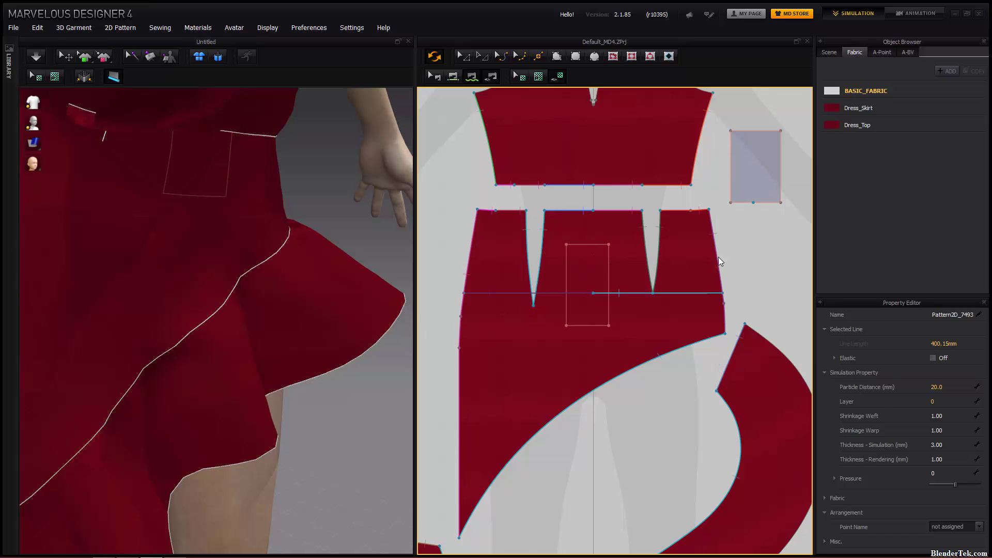
key(ctrl+z)
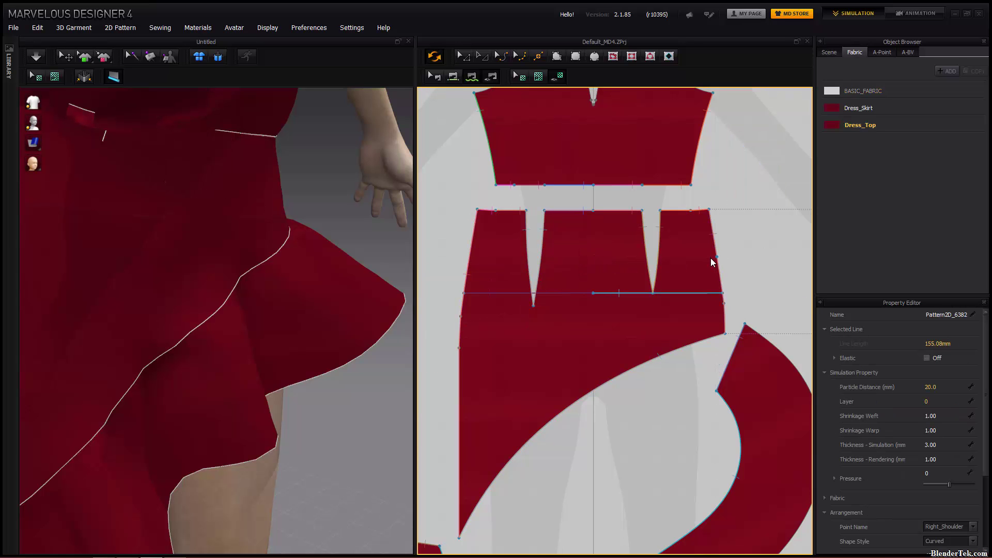
Examine the colour-coded seams between the dress's bodice, skirt and ruffle patterns, comparing them with the 3D garment
scroll(711, 259, down, 1)
scroll(711, 258, down, 3)
scroll(207, 263, down, 5)
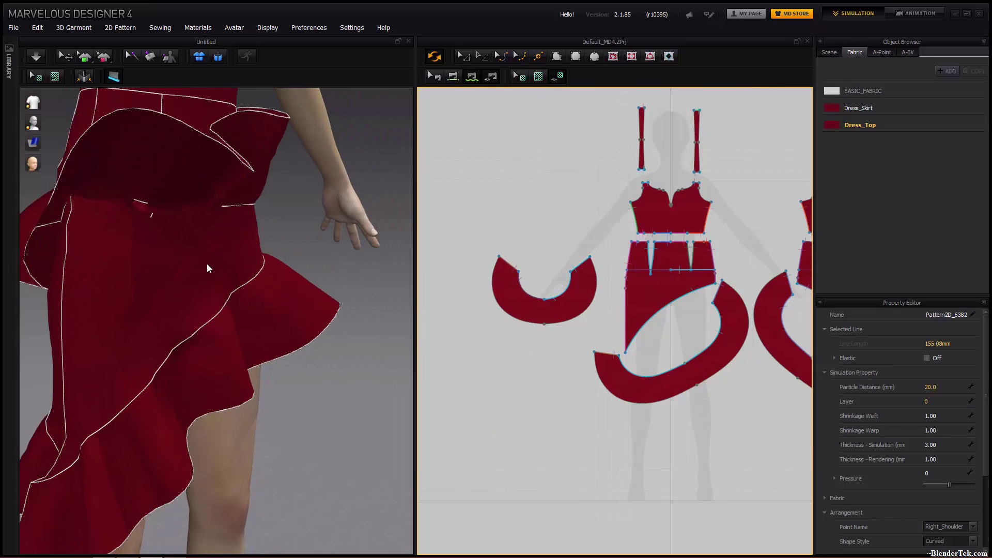
scroll(212, 265, down, 4)
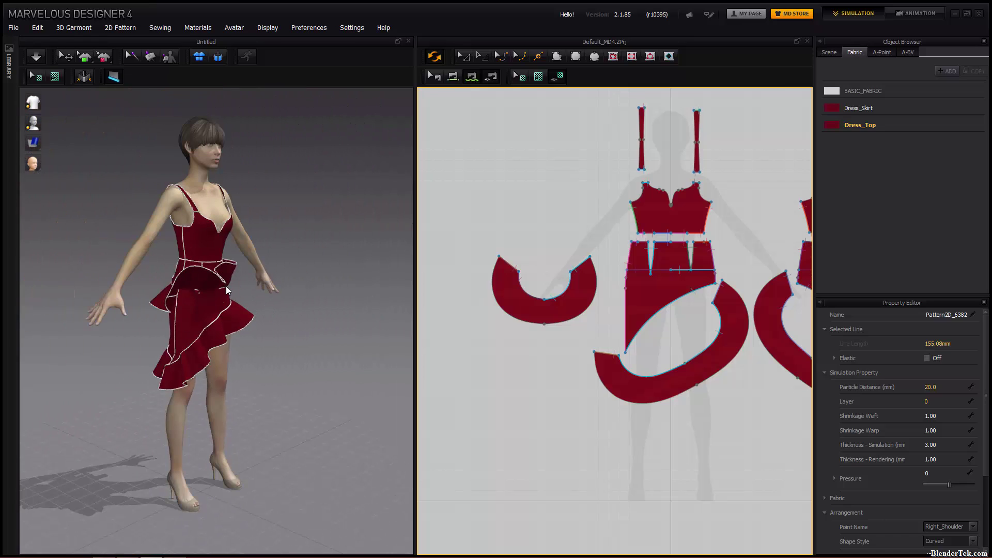
scroll(676, 280, up, 3)
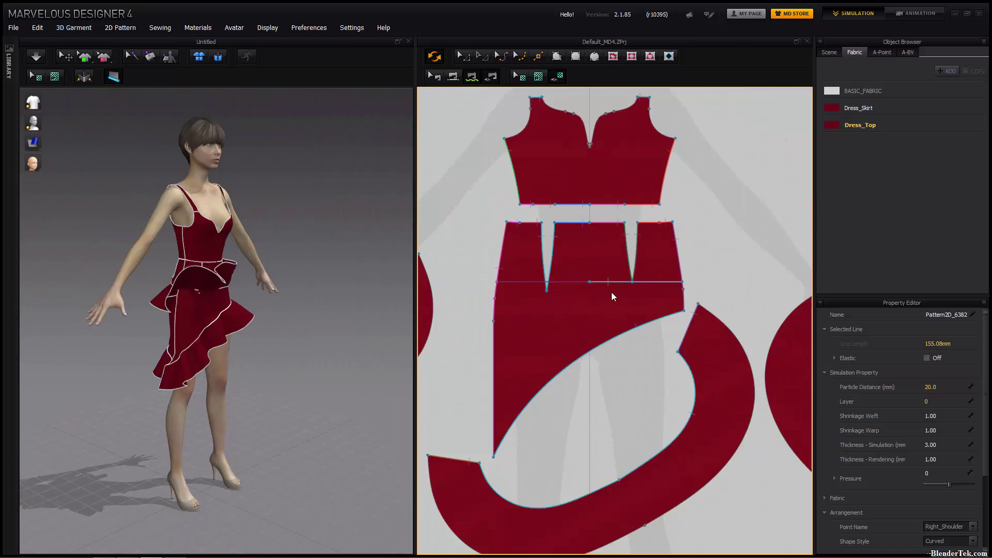
scroll(612, 292, down, 1)
scroll(601, 213, up, 3)
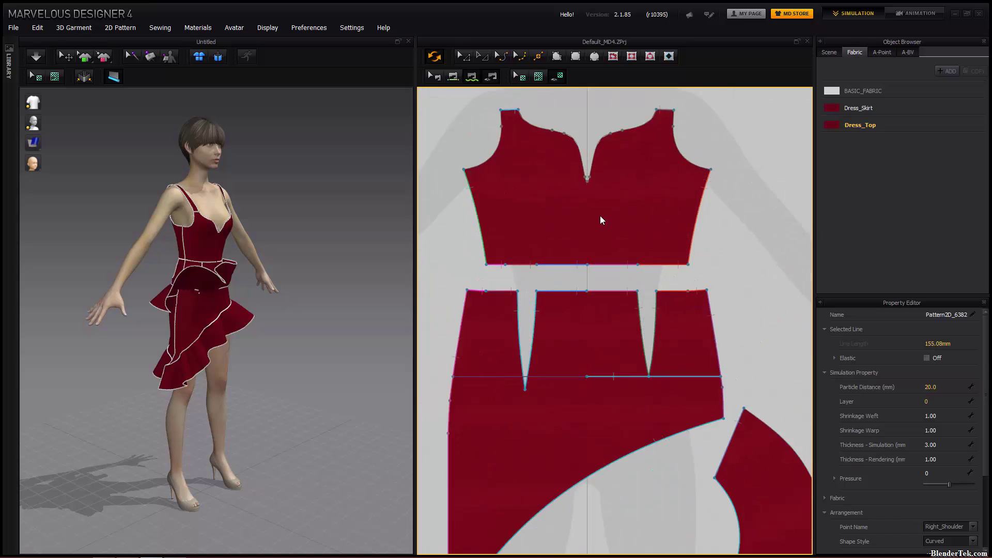
scroll(556, 493, down, 4)
scroll(670, 348, up, 6)
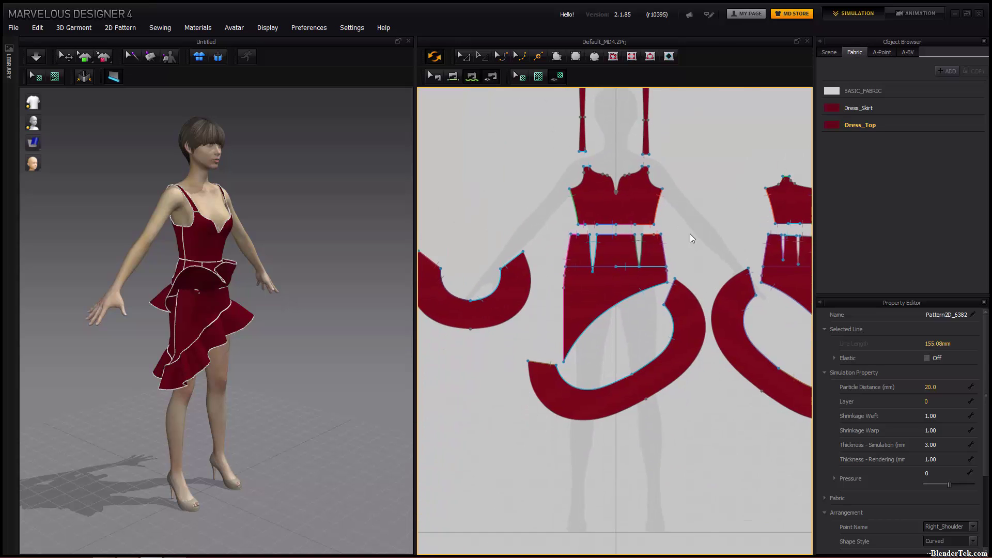
middle_drag(530, 367, 605, 324)
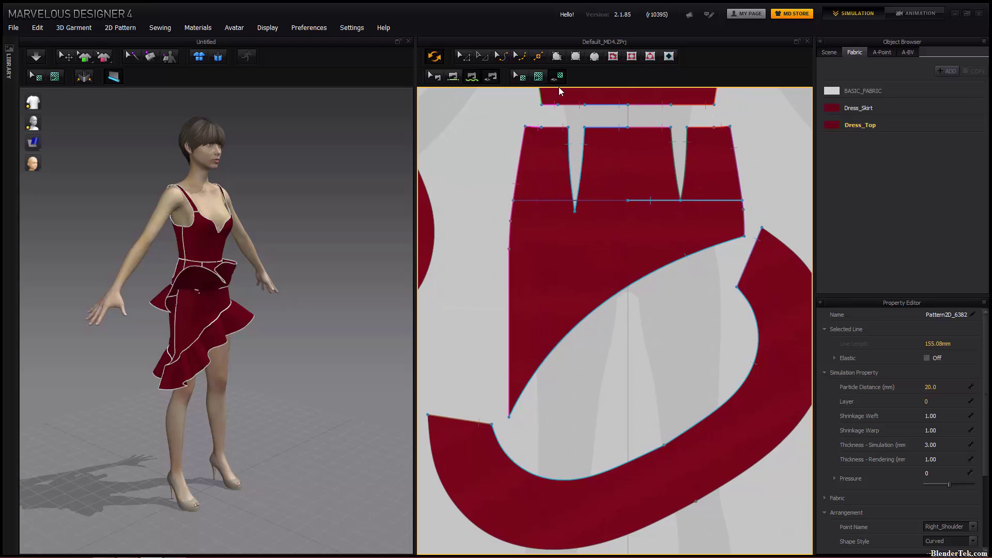
Select the seam on the front skirt's internal hip line with Edit Sewing, and trace its connection to the curved ruffle pattern
click(437, 83)
click(640, 199)
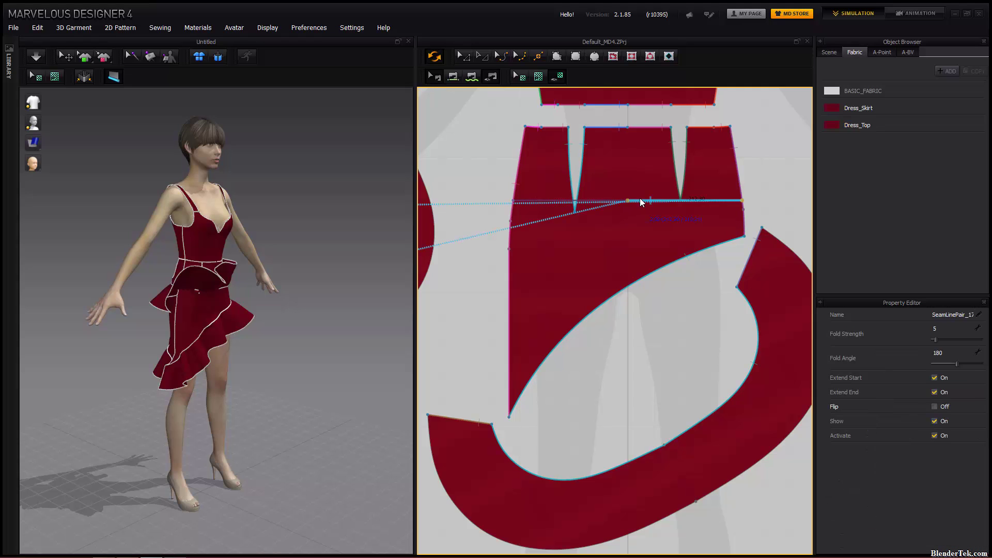
scroll(517, 277, down, 4)
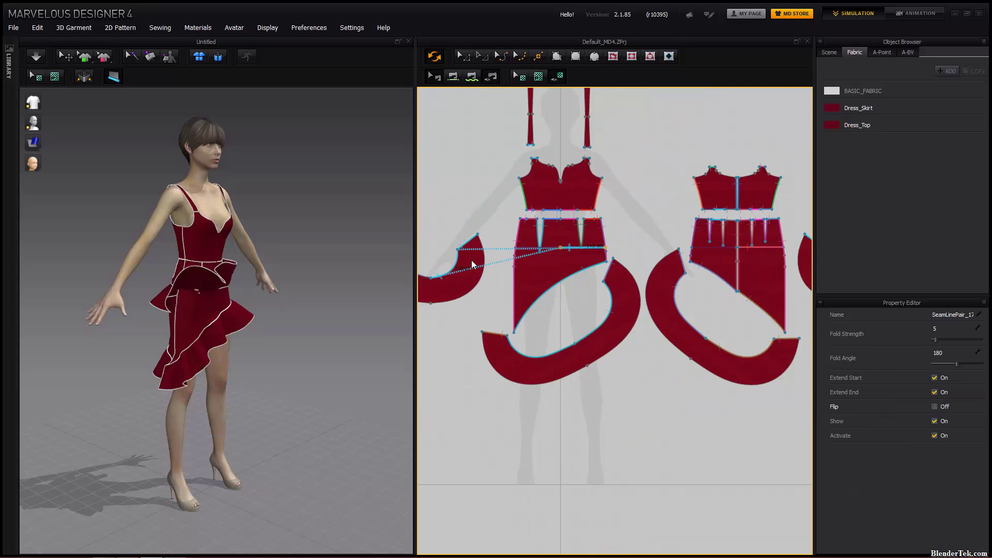
scroll(473, 260, up, 7)
scroll(561, 236, down, 2)
middle_drag(543, 249, 597, 234)
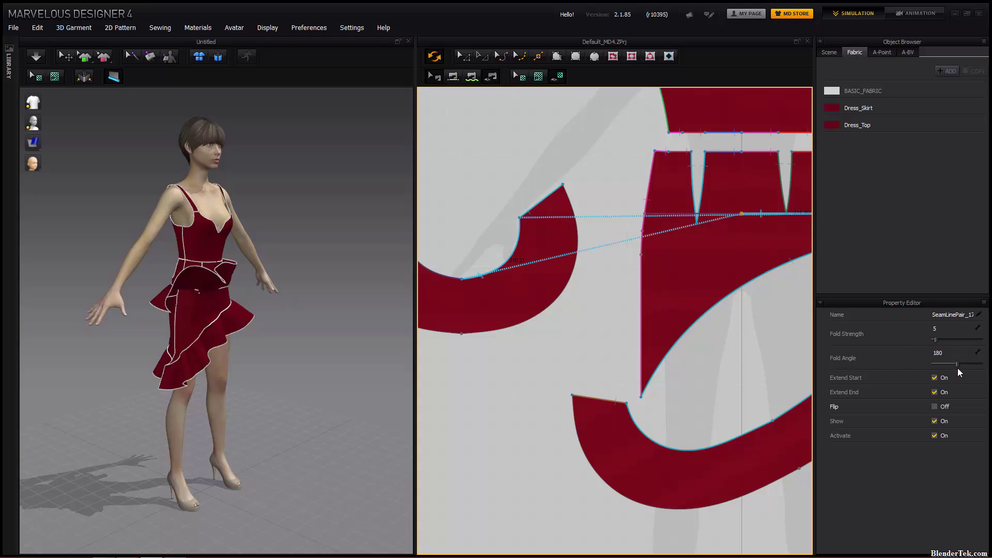
Try a fold angle of 243 on the selected seam, set it back to 180, and set the fold strength to 12
mouse_move(956, 365)
mouse_down()
mouse_move(933, 369)
mouse_move(987, 369)
mouse_move(963, 363)
mouse_up()
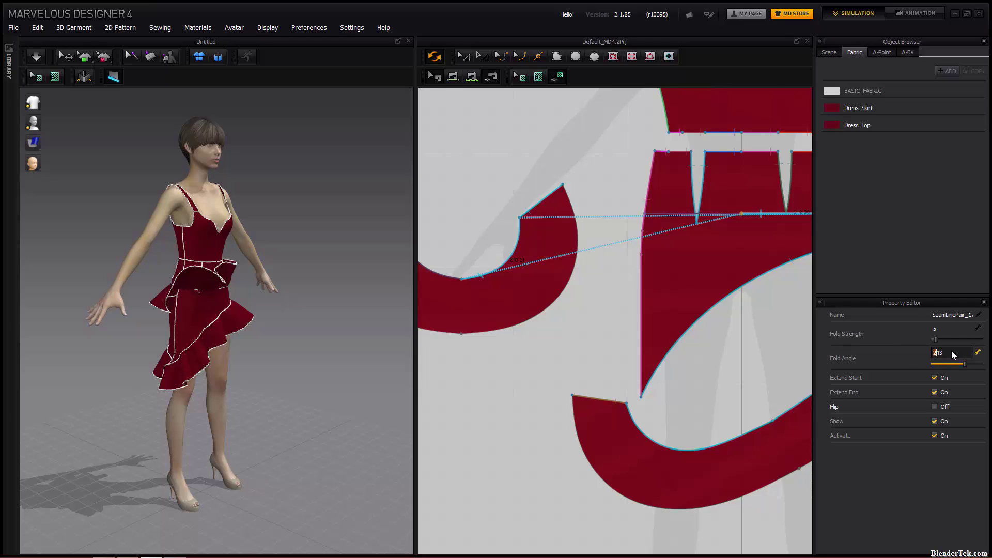
drag(952, 353, 930, 357)
text(180)
key(Return)
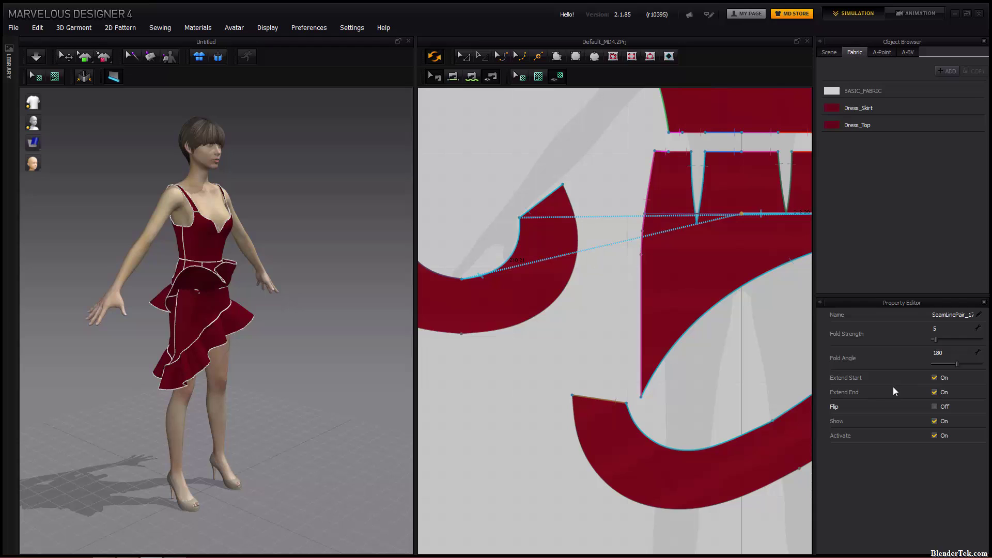
mouse_move(935, 340)
mouse_down()
mouse_move(980, 340)
mouse_move(931, 340)
mouse_up()
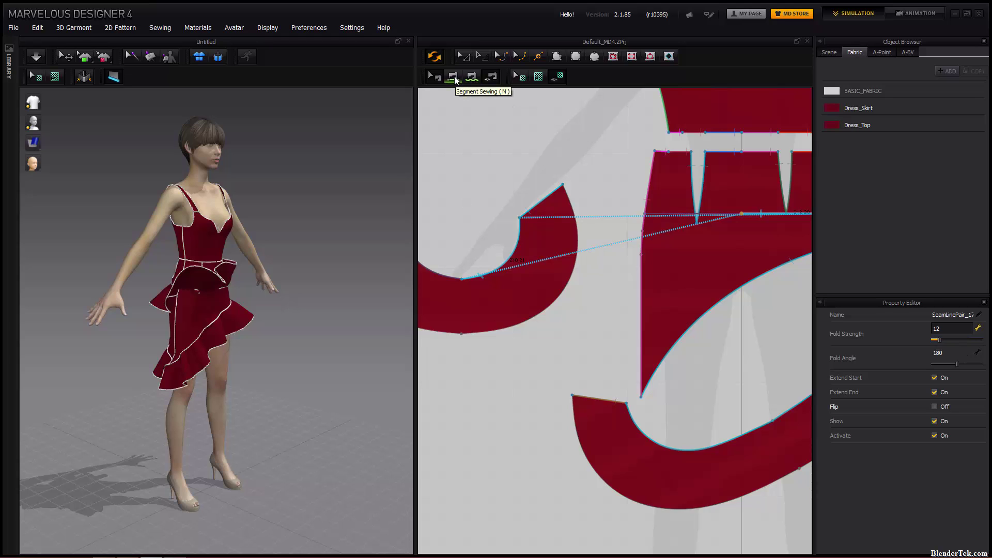
Sew the lower inner edges of the two shoulder straps to each other along about 145 mm
scroll(650, 237, down, 6)
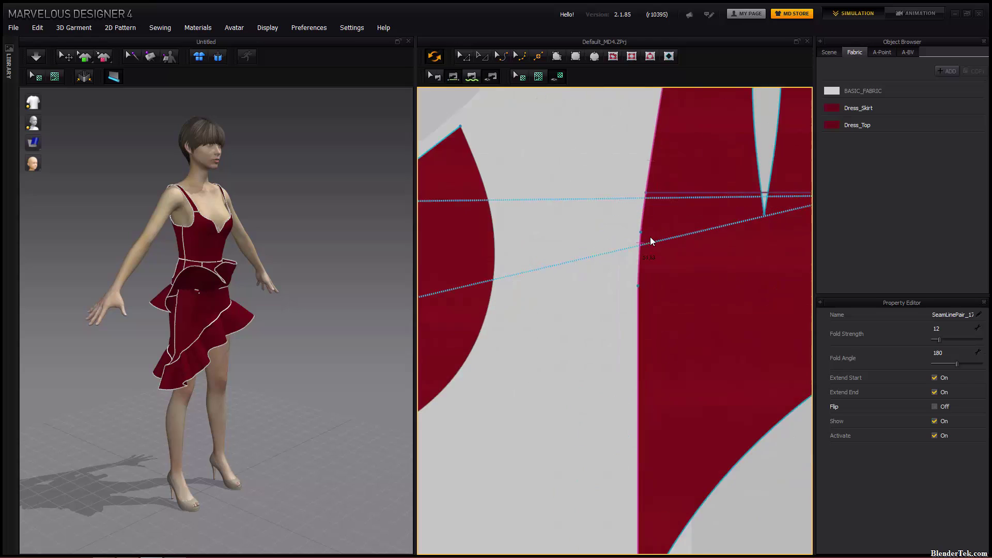
scroll(659, 340, up, 1)
scroll(644, 293, up, 3)
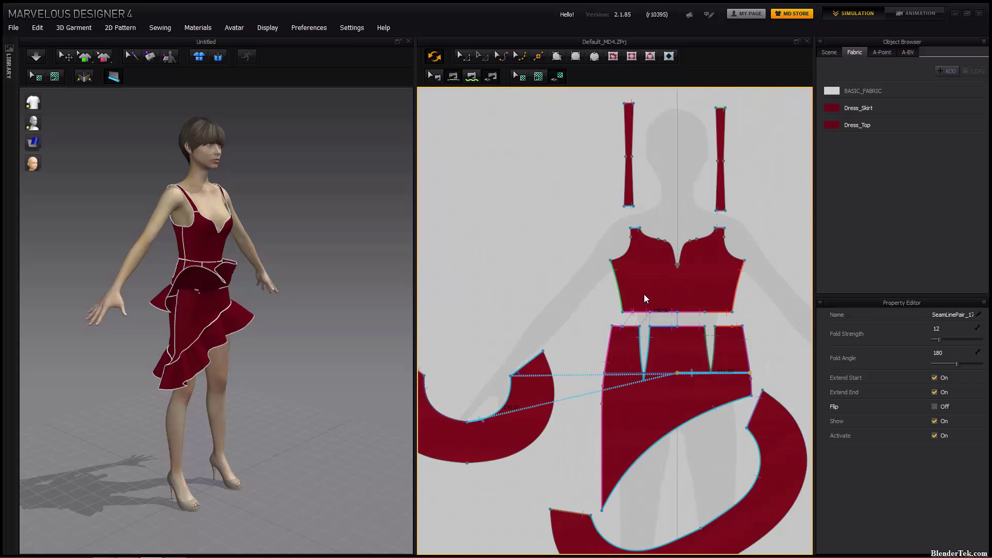
click(634, 165)
click(714, 169)
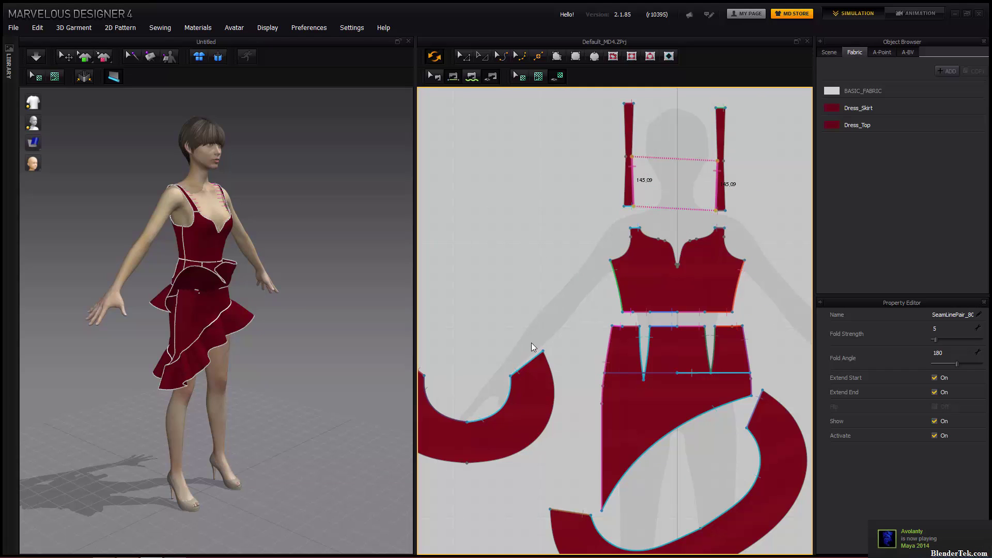
Check the new seam's threads between the shoulder straps in 3D, and simulate the dress to pull the straps together
scroll(182, 202, up, 3)
scroll(202, 186, down, 6)
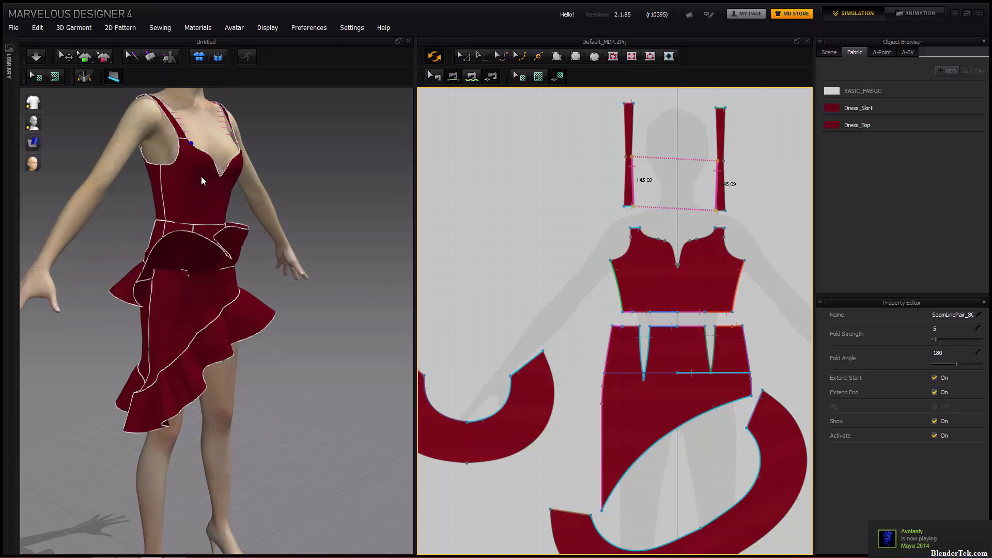
middle_drag(202, 179, 274, 358)
scroll(269, 320, up, 3)
scroll(268, 319, up, 3)
scroll(336, 284, up, 3)
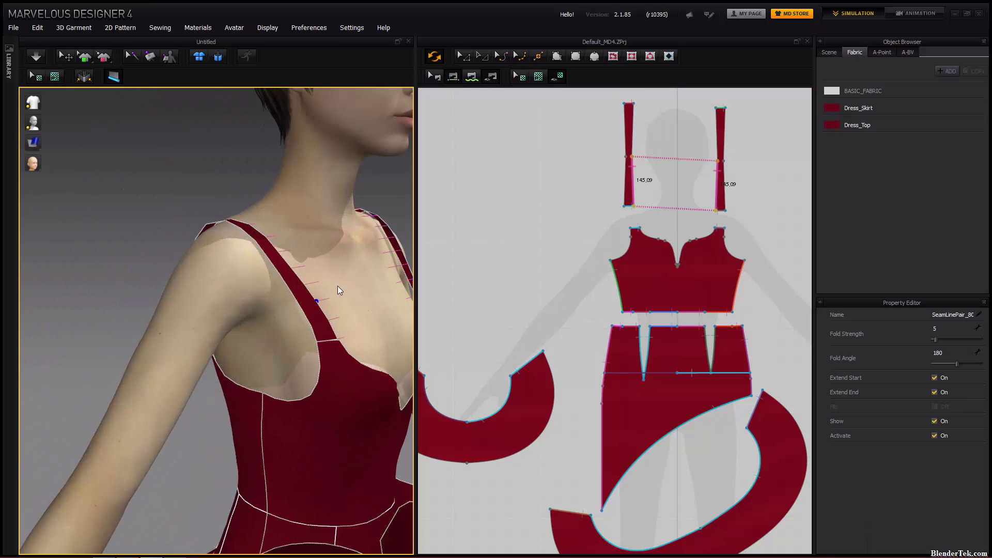
middle_drag(337, 286, 213, 323)
right_drag(320, 297, 221, 314)
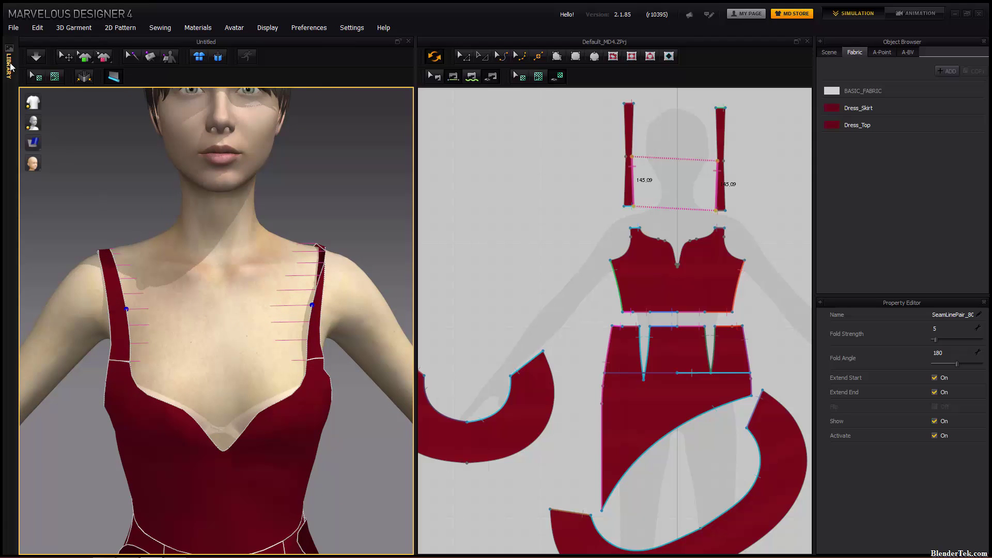
click(38, 59)
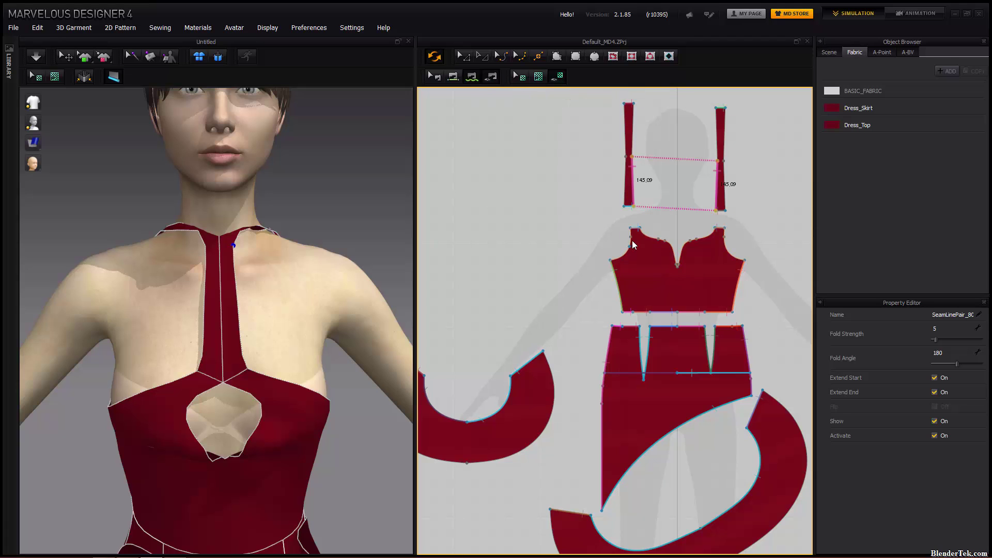
scroll(633, 245, up, 10)
scroll(667, 240, down, 15)
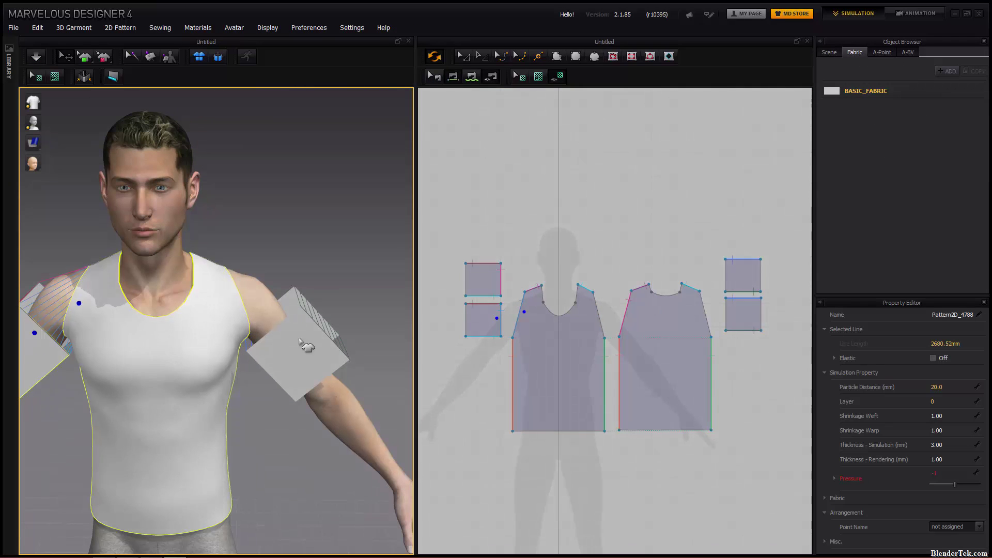
Sew a sleeve square to the back shirt panel's armhole, and set a sleeve seam's fold strength to 100 and fold angle to 360
click(325, 350)
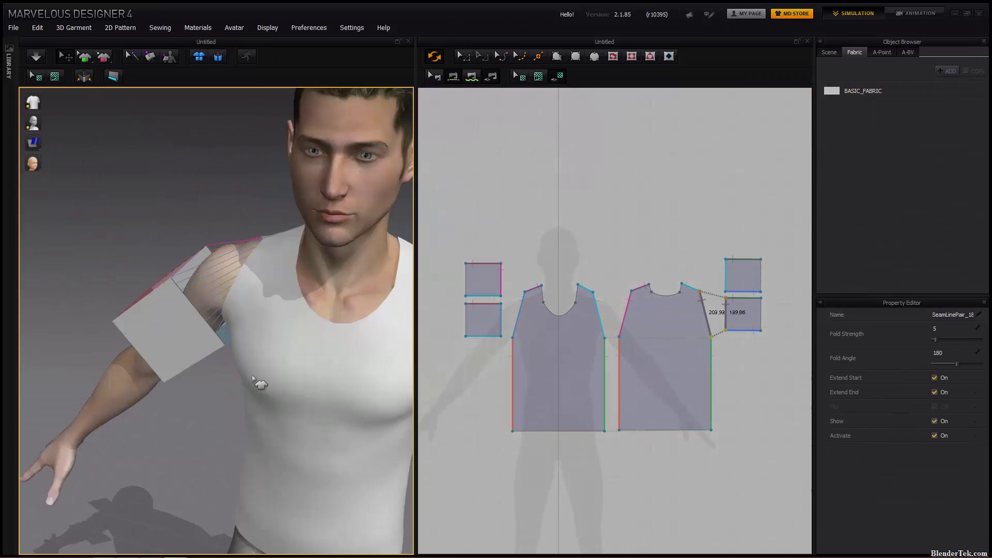
drag(576, 301, 599, 422)
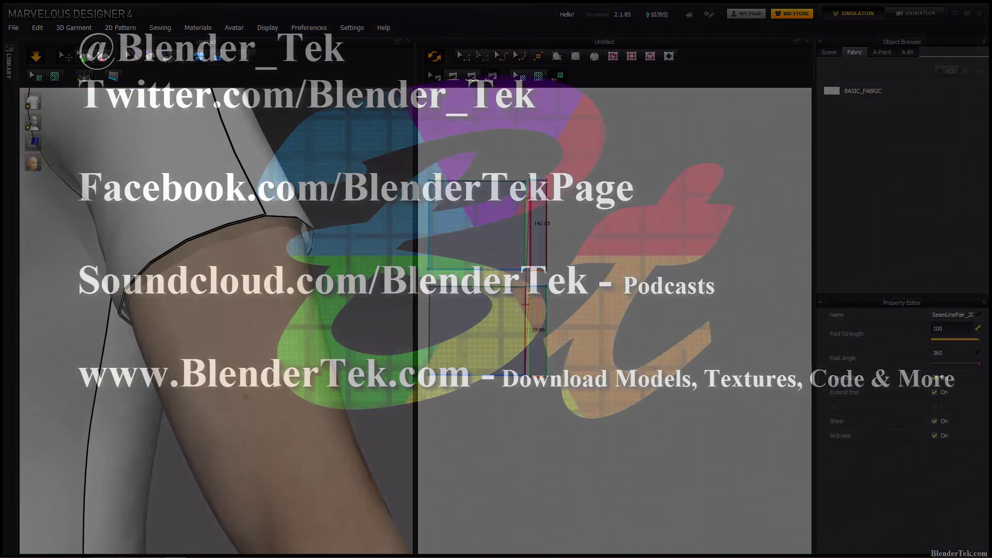
click(504, 211)
click(525, 302)
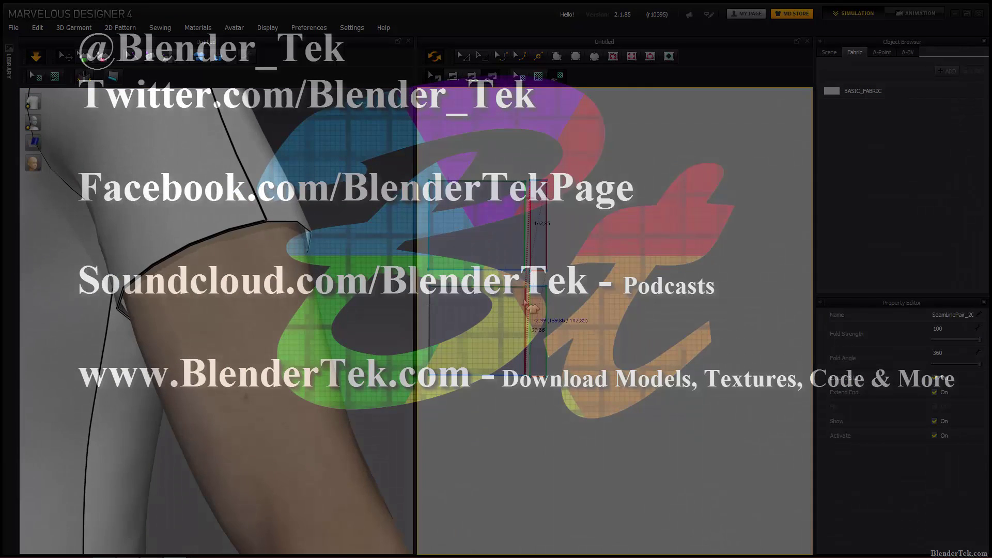